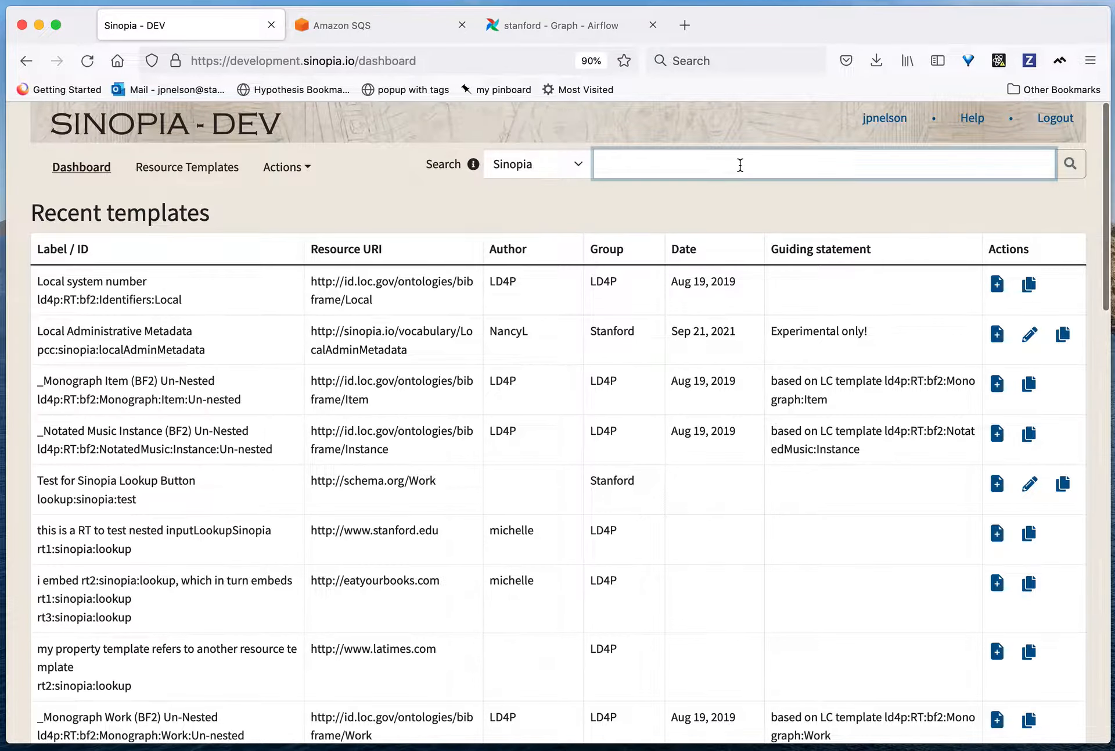
type("https://api.development.sinopia.io/resource/61de0374-5fab-4a5d-8d92-2d43f006d4d3")
left_click(1068, 166)
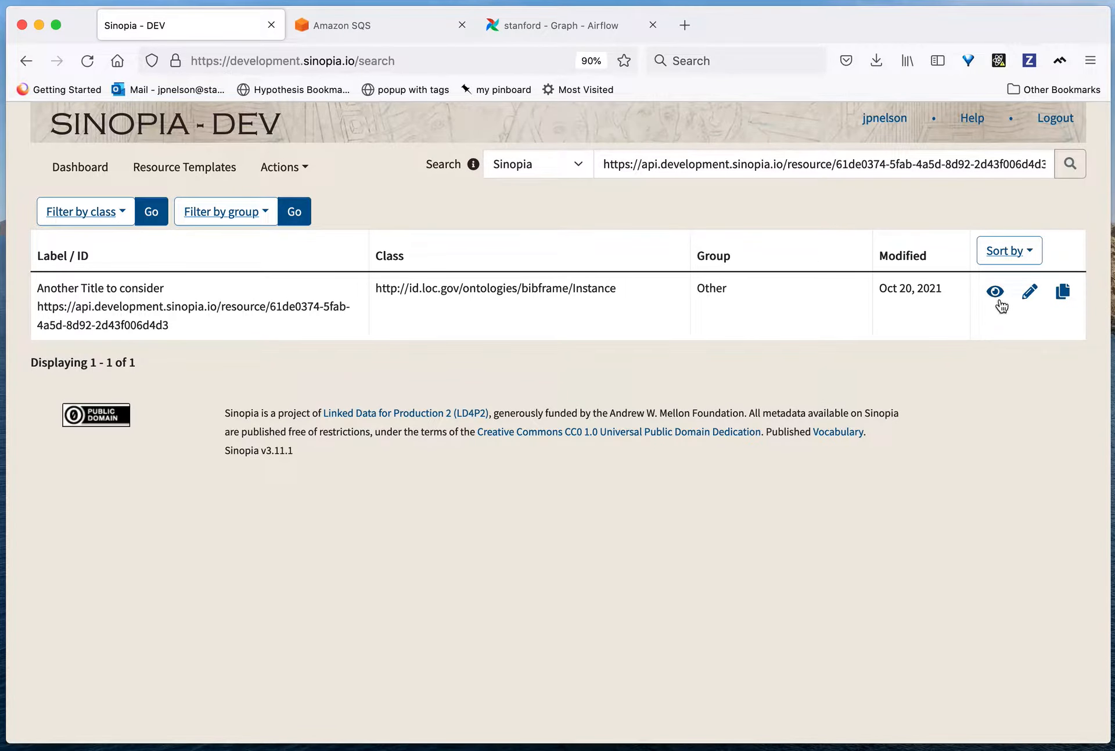
left_click(1030, 291)
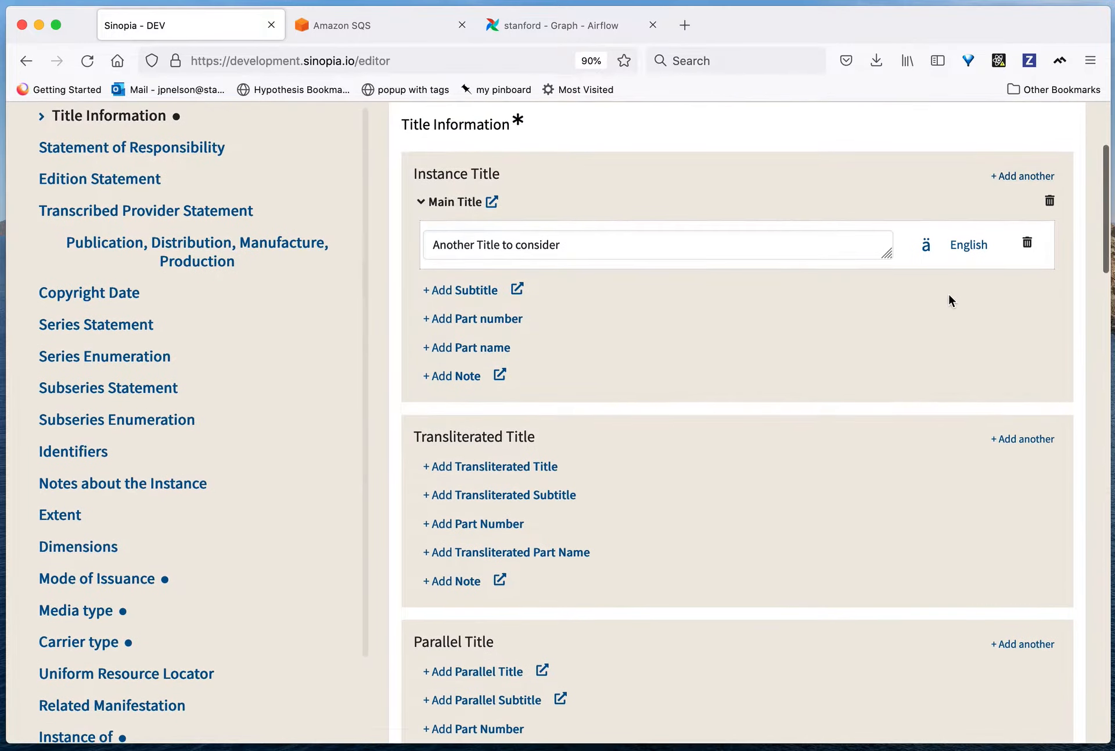
scroll(946, 292, "up", 4)
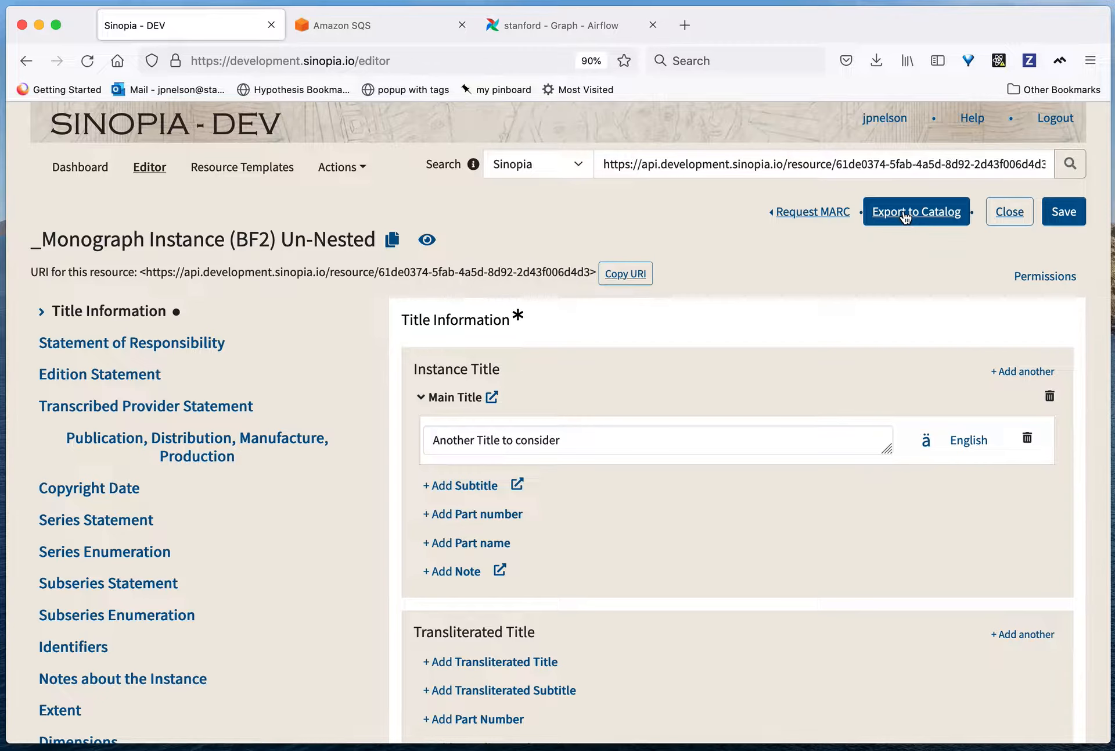
left_click(904, 217)
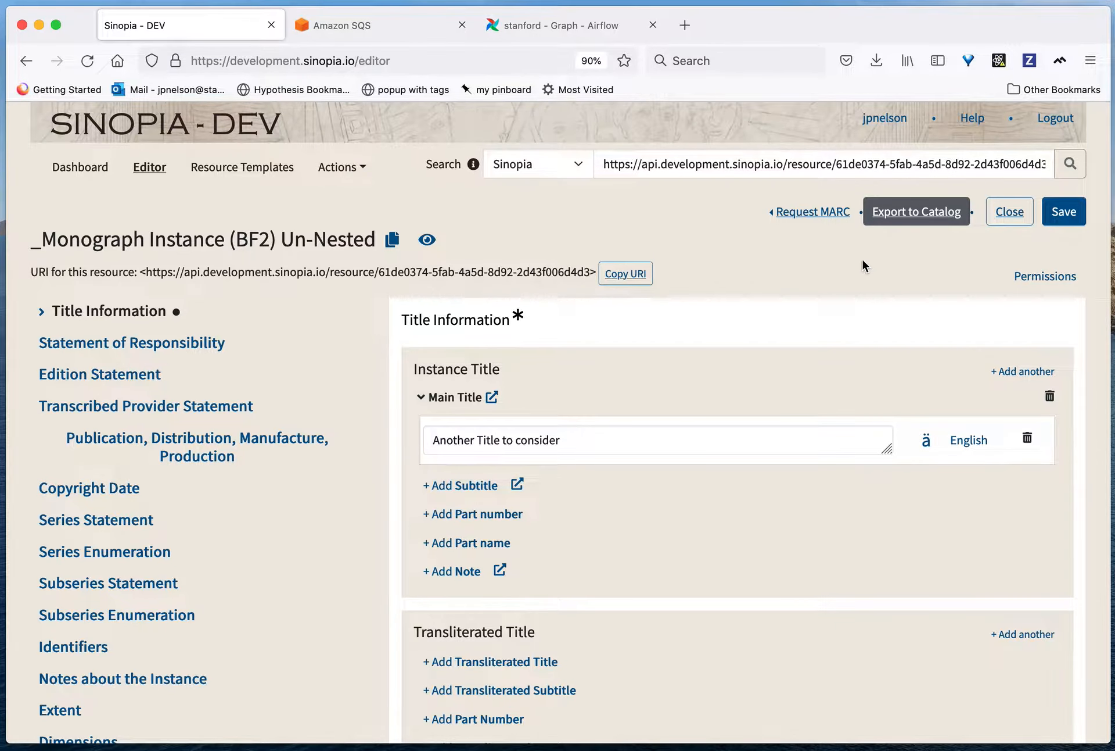
Step: Switch to Amazon SQS, poll the stanford-ils queue for messages and inspect the body of the received message
left_click(355, 29)
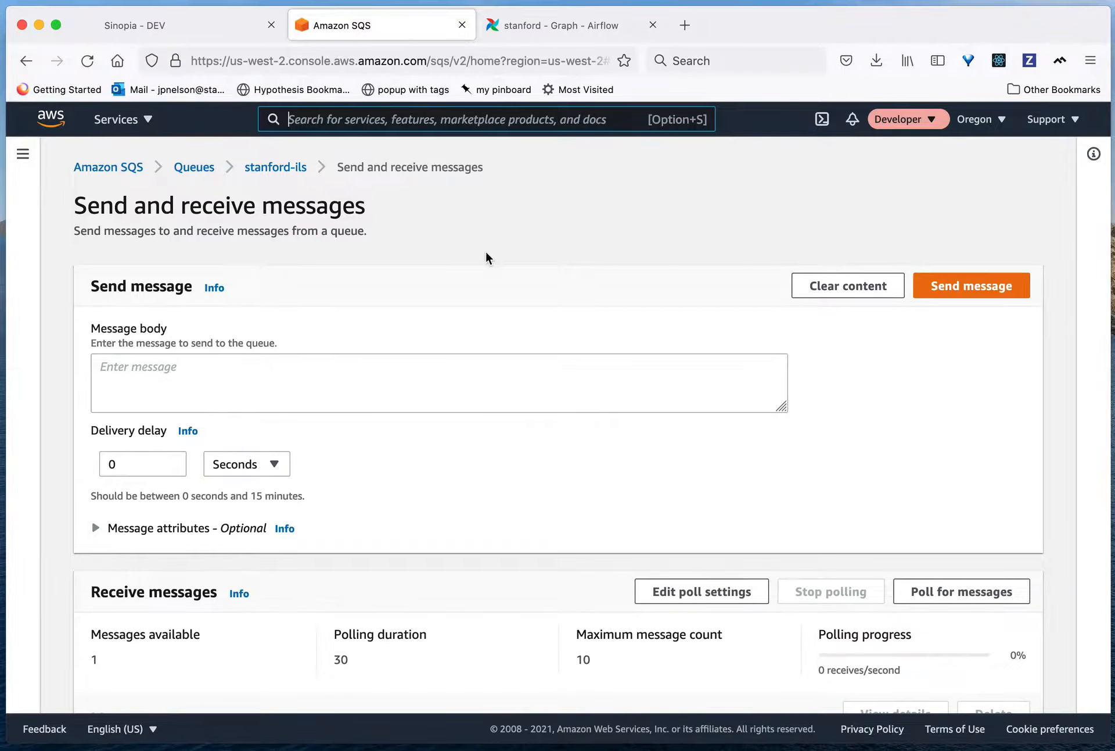
scroll(509, 314, "down", 5)
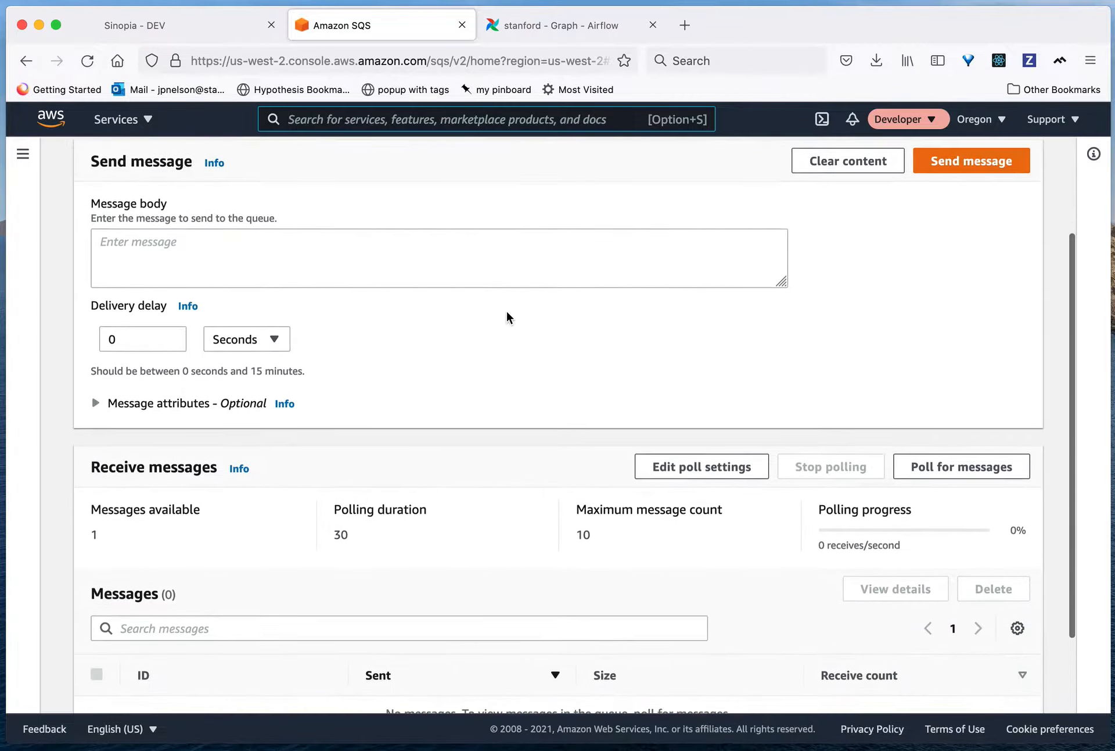
left_click(926, 422)
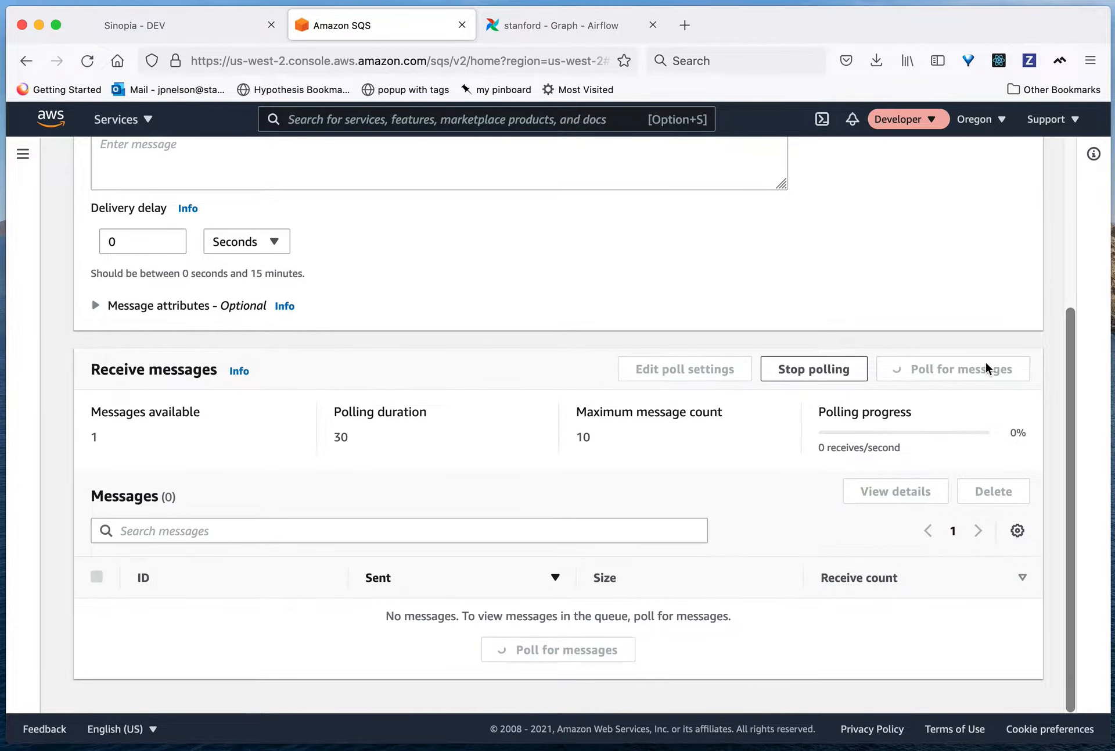
scroll(633, 566, "down", 1)
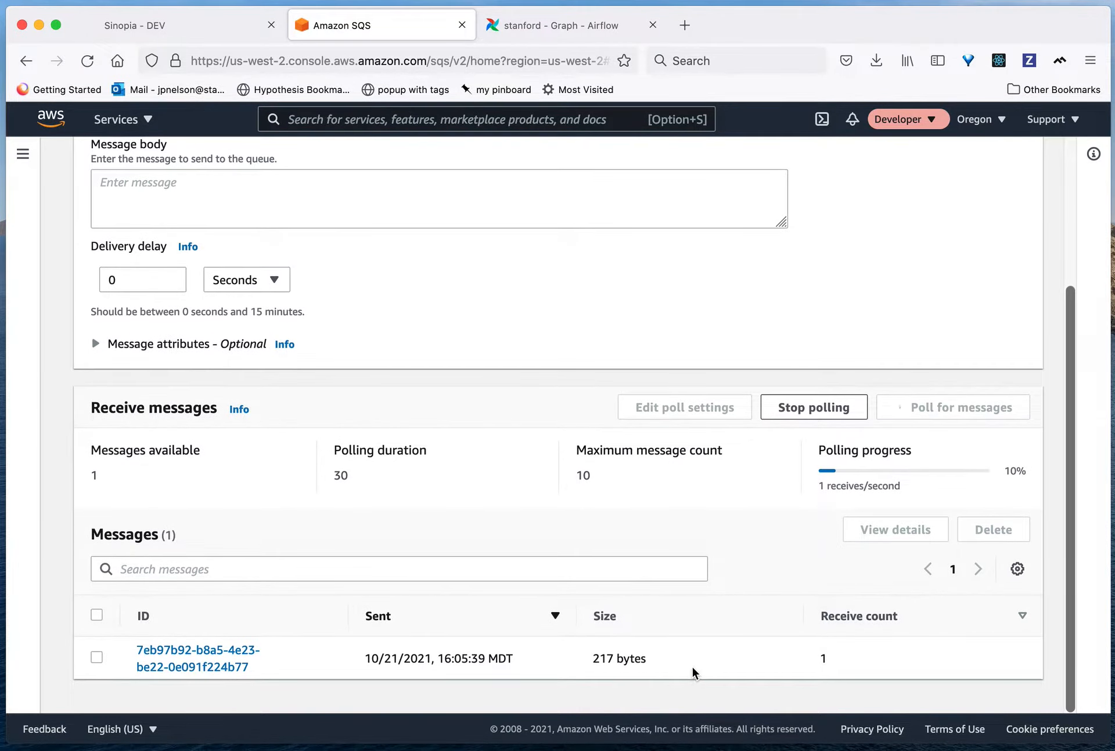
left_click(229, 664)
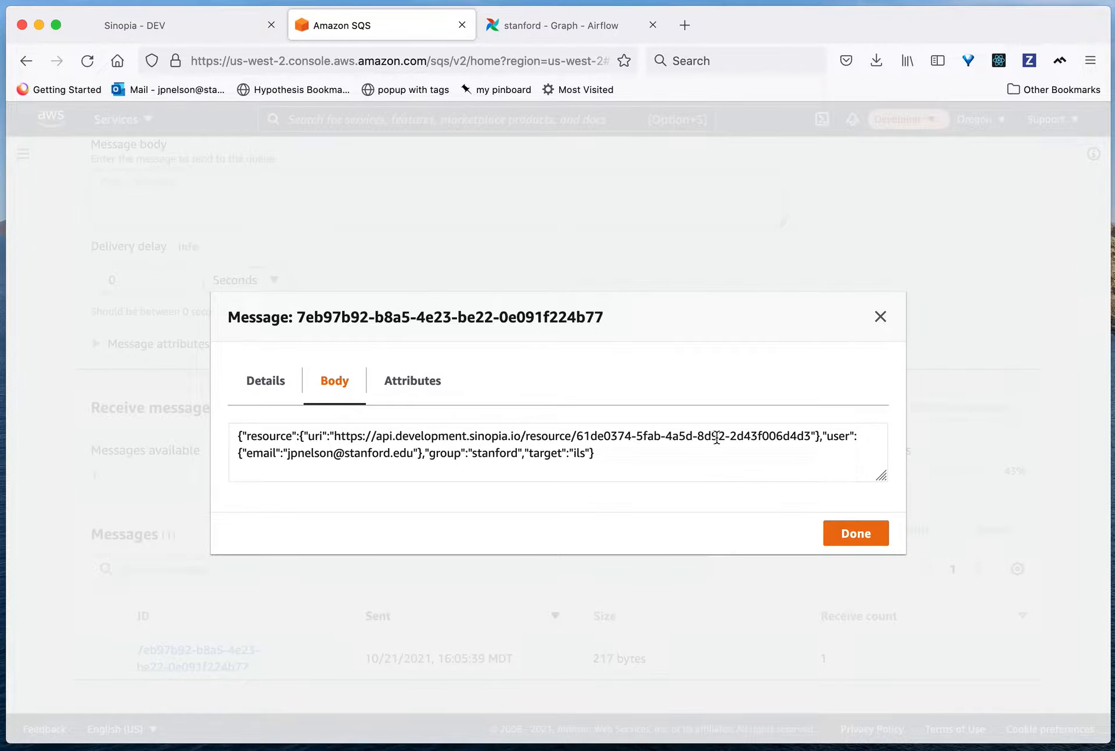
left_click(881, 319)
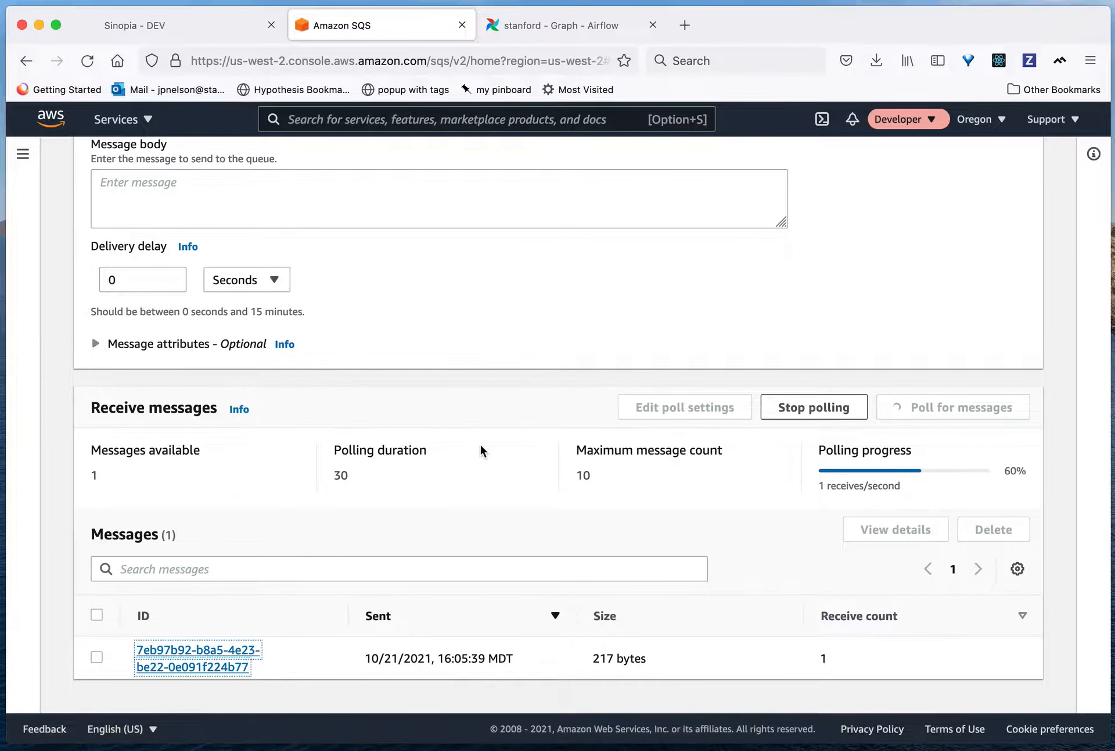
Step: Switch to the stanford DAG graph in Airflow, expand the process_symphony group and examine its tasks from rdf2marc through post_new_symphony
left_click(525, 33)
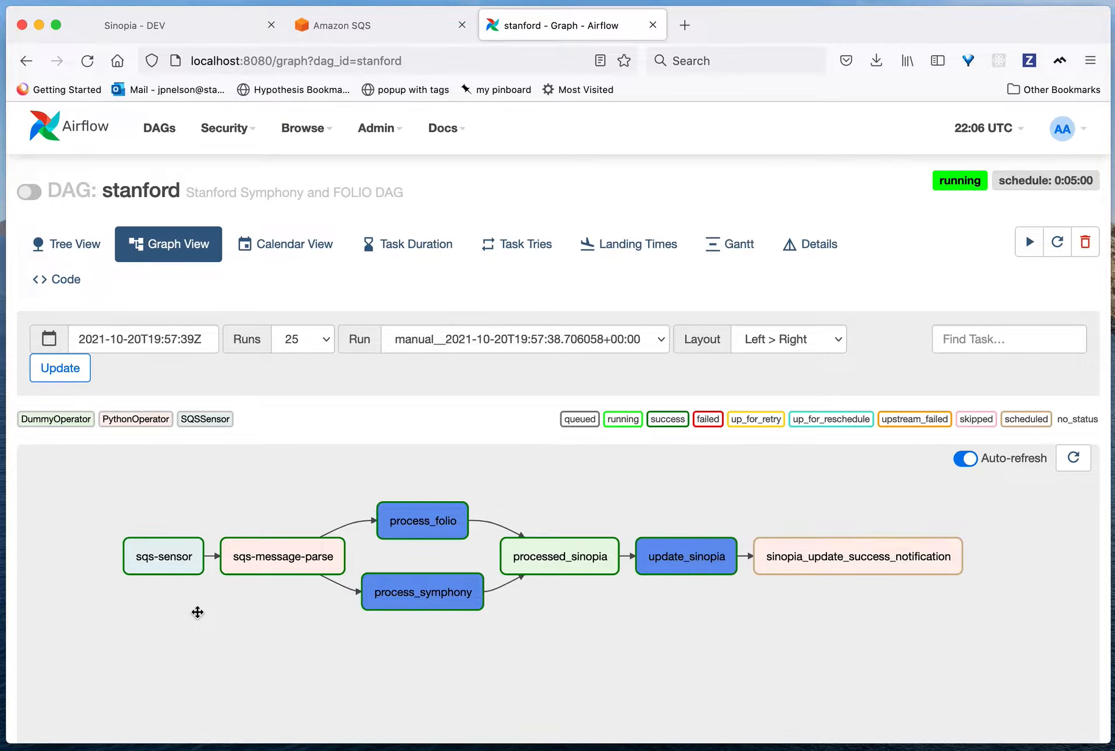
mouse_move(172, 575)
mouse_move(292, 574)
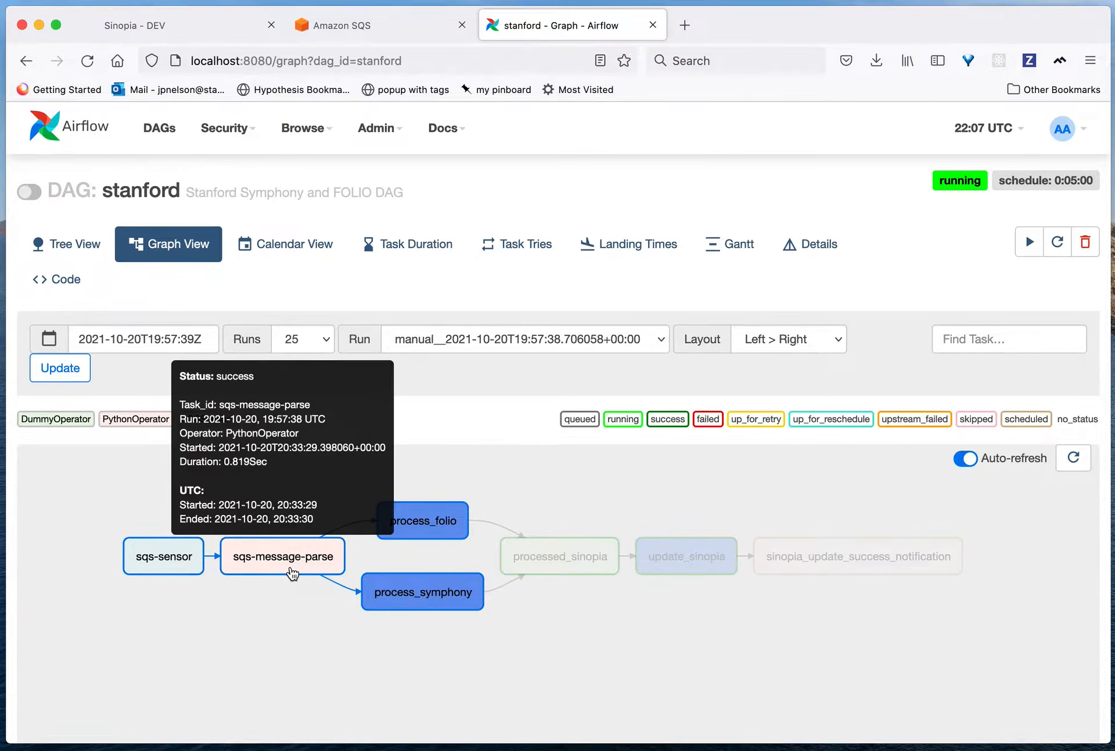
left_click(402, 609)
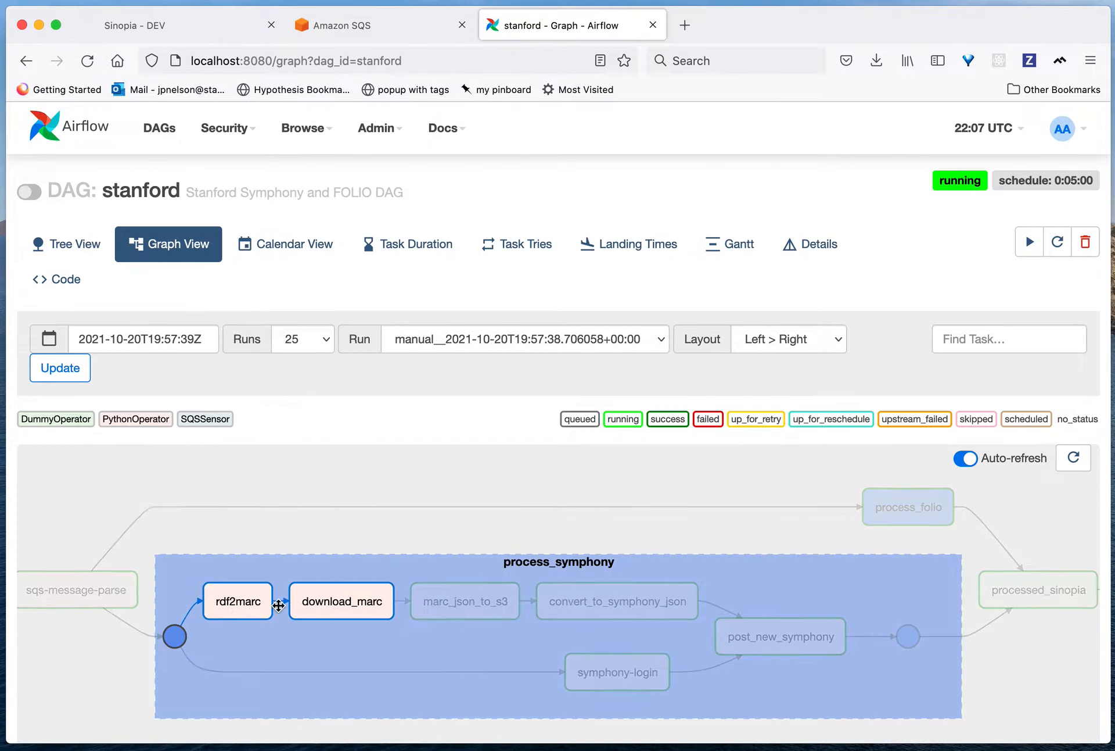
mouse_move(331, 616)
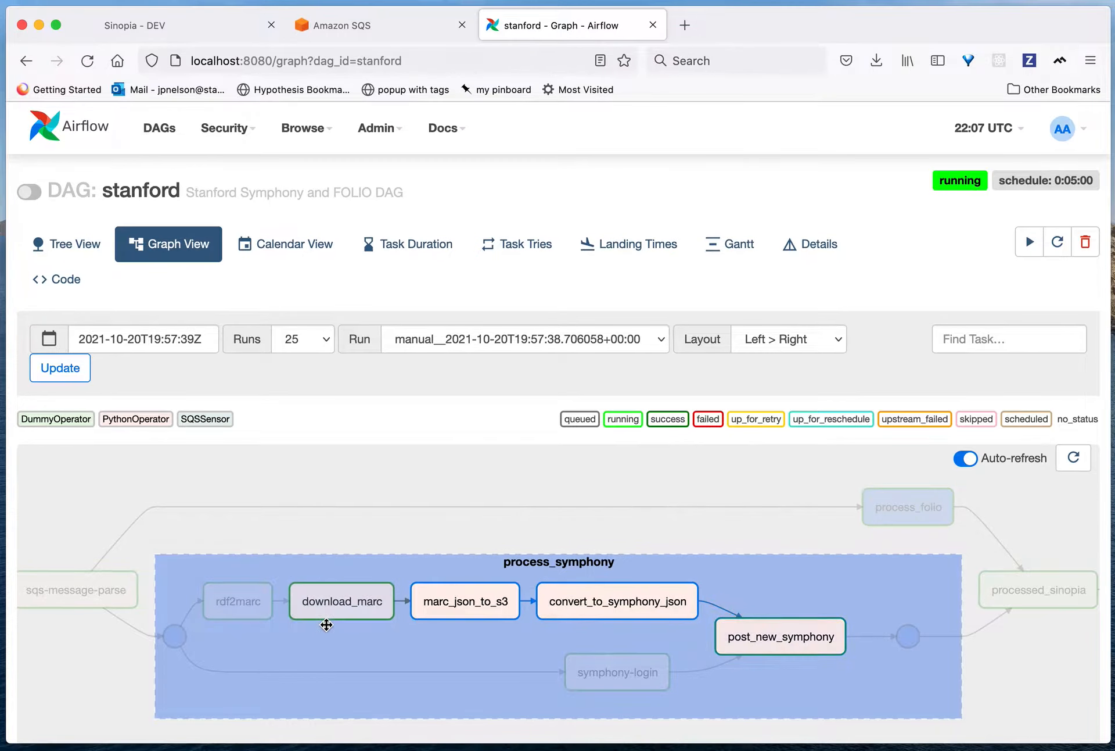
mouse_move(259, 616)
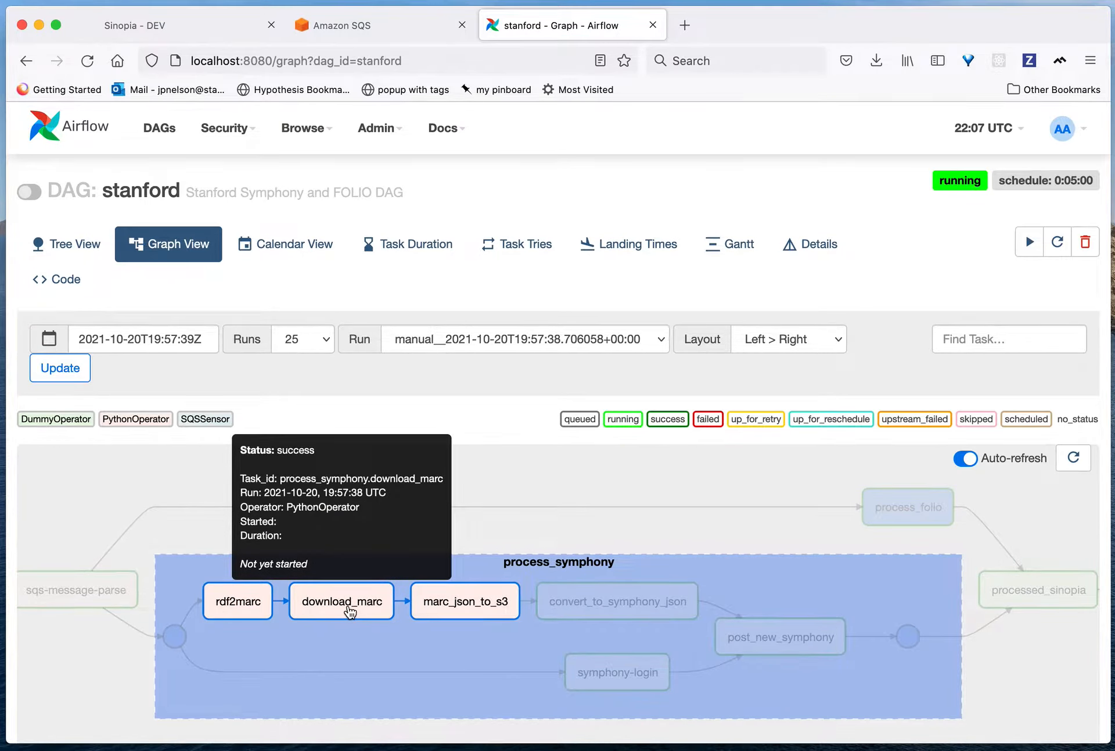
mouse_move(450, 617)
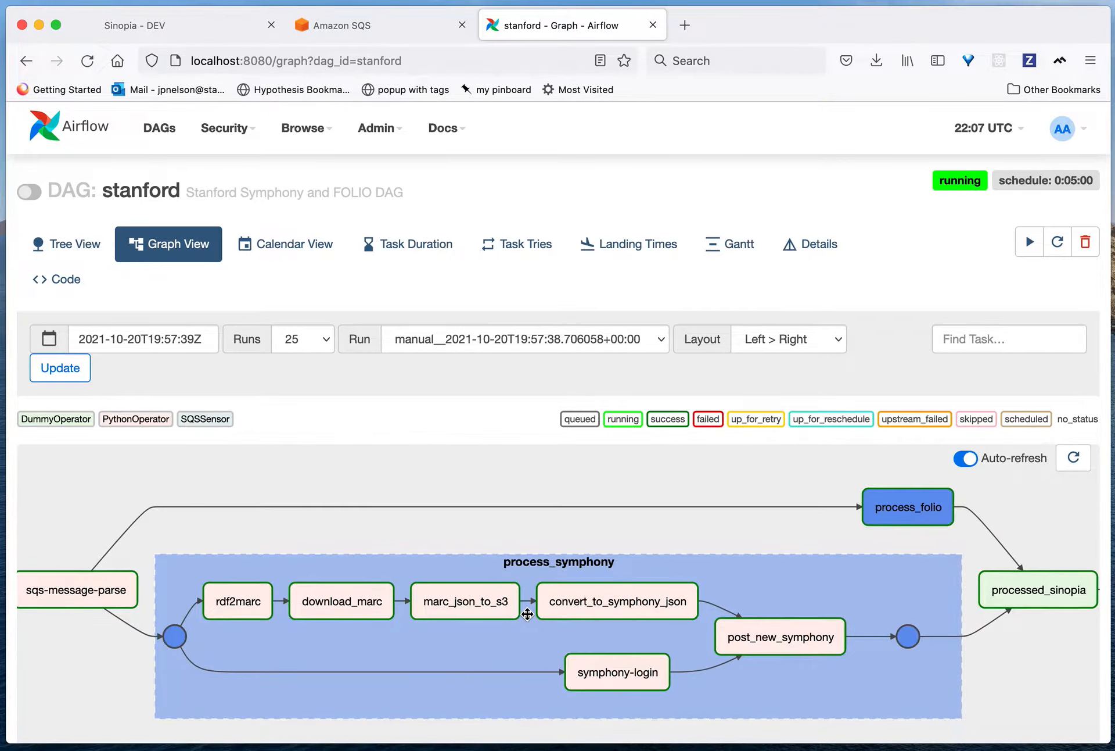
mouse_move(512, 614)
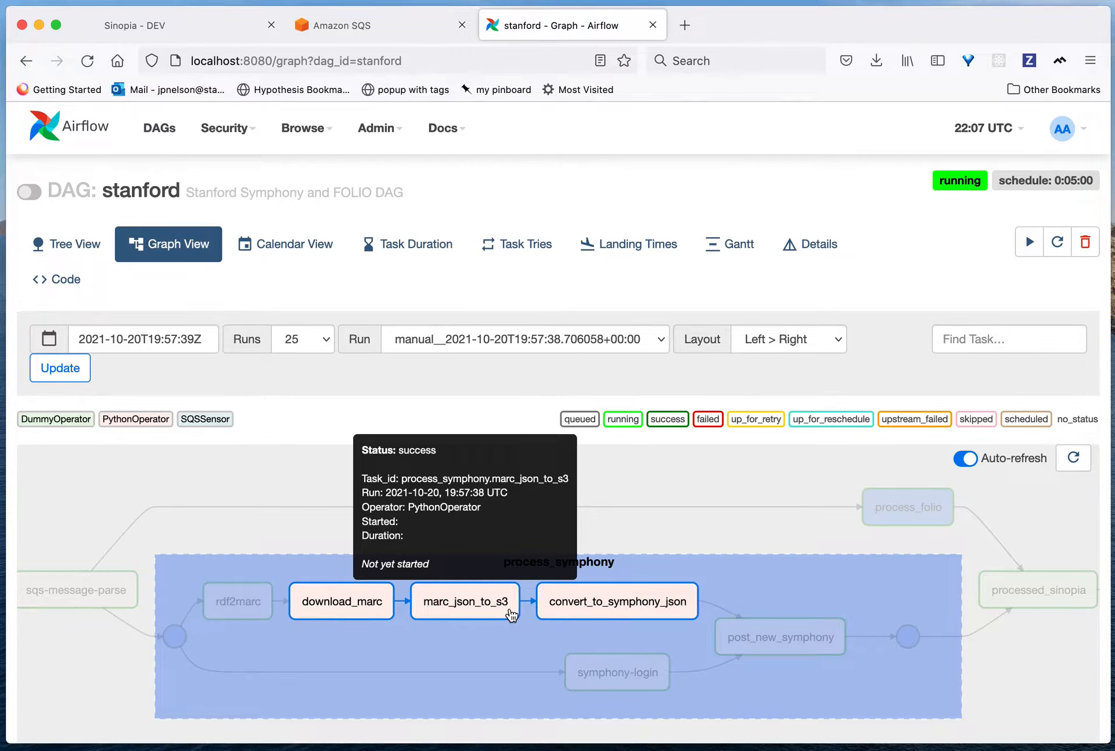
mouse_move(588, 611)
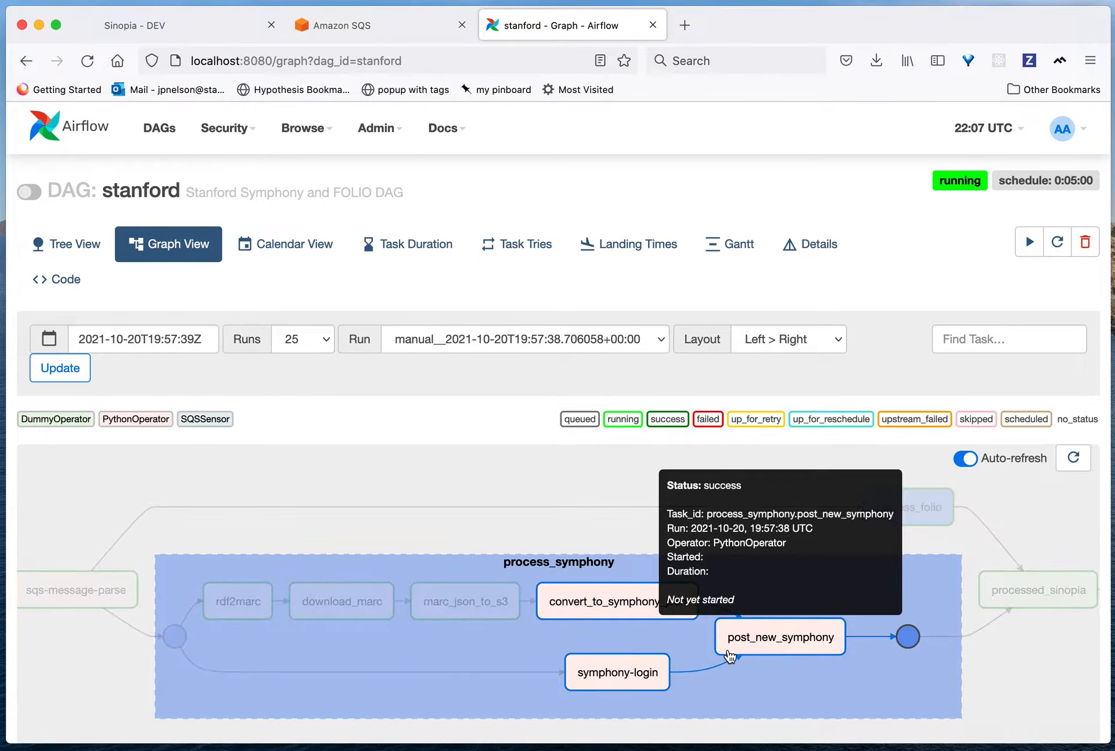
mouse_move(617, 687)
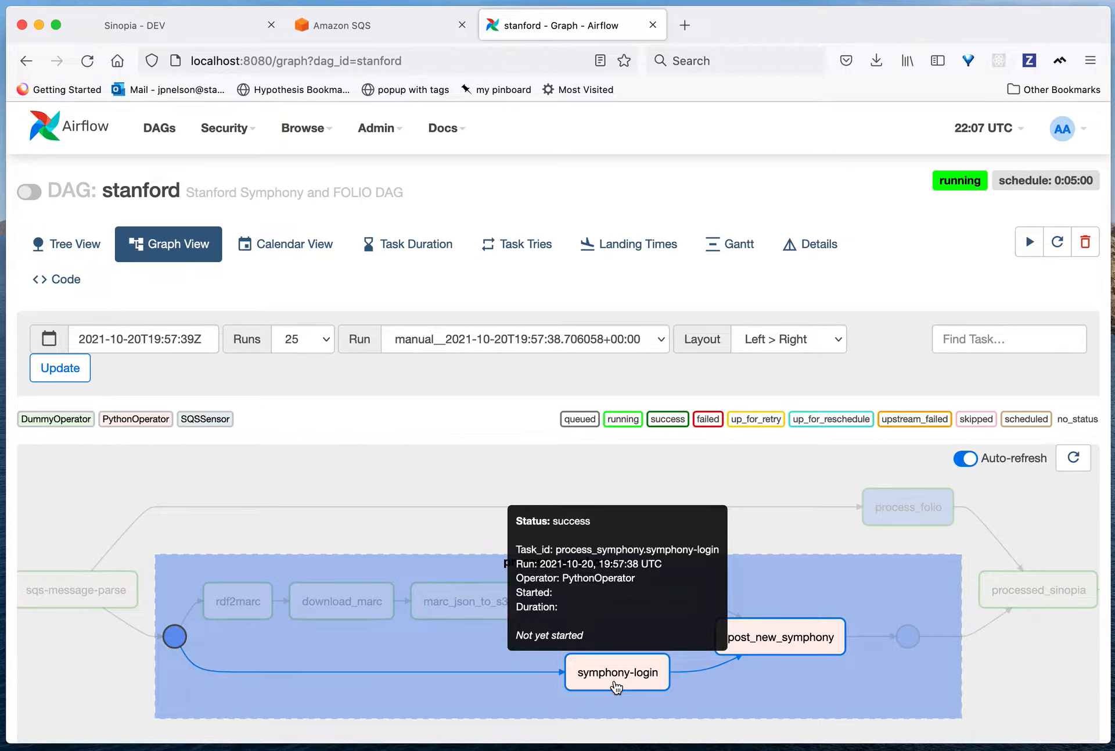
mouse_move(780, 651)
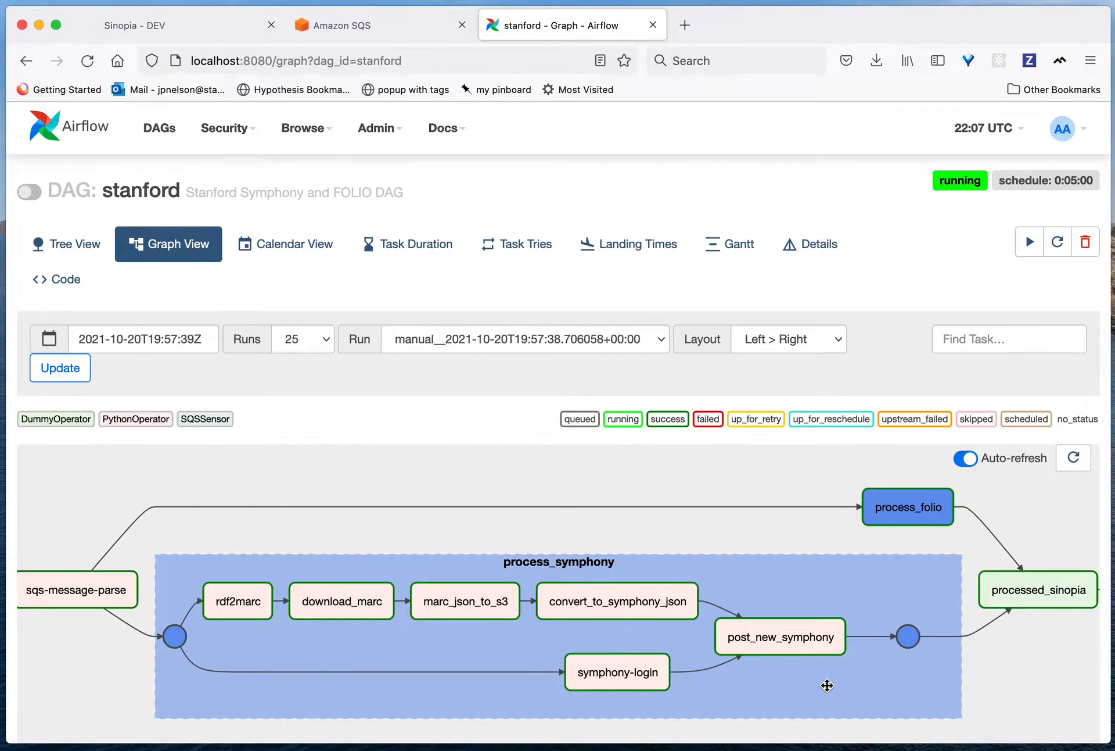
Step: Expand the update_sinopia group in the graph and examine its tasks and the sinopia_update_success_notification task
scroll(876, 664, "down", 3)
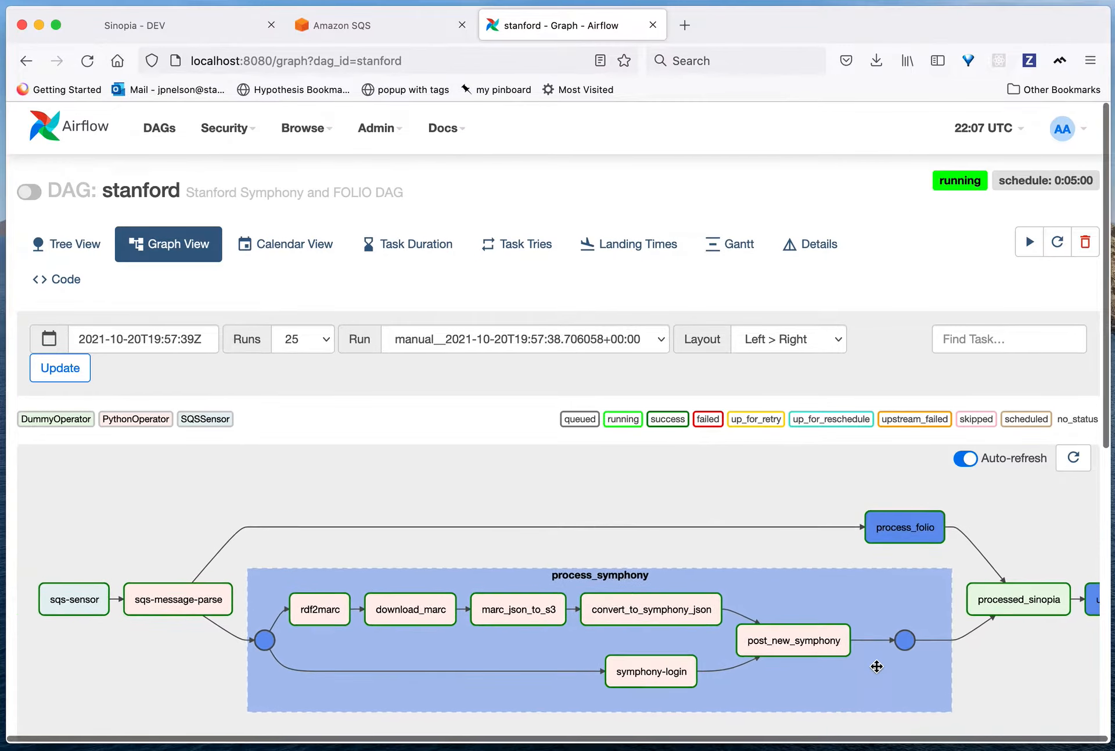
left_click_drag(983, 641, 595, 637)
mouse_move(409, 642)
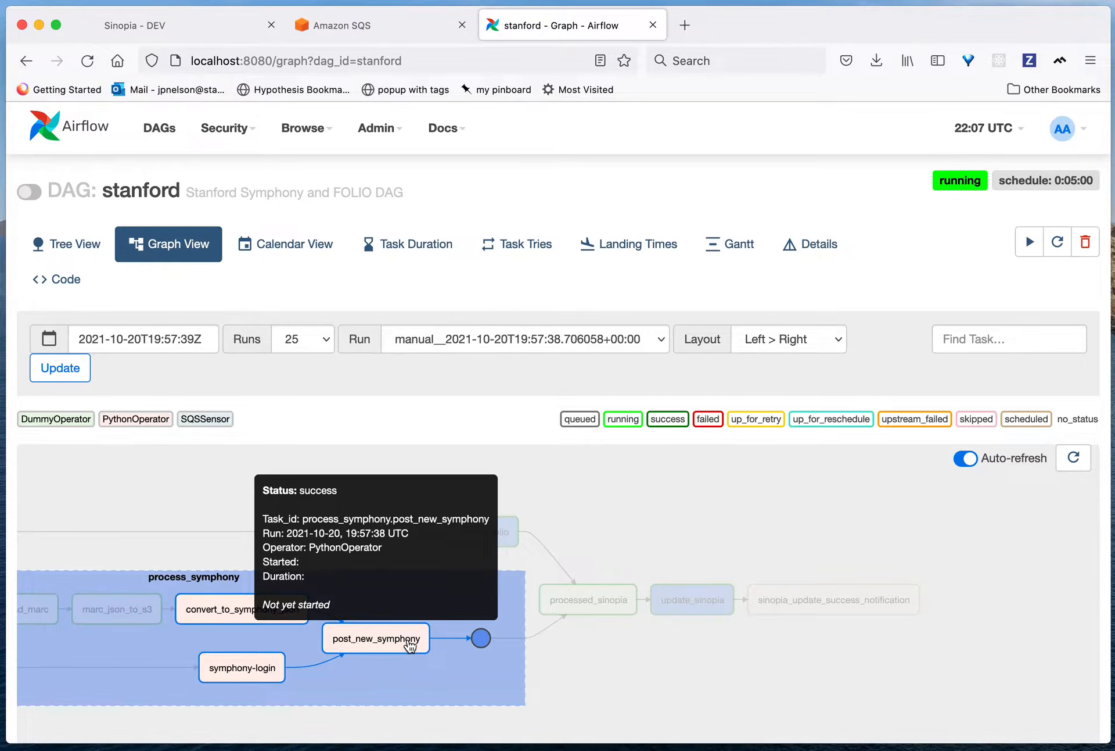
left_click(698, 615)
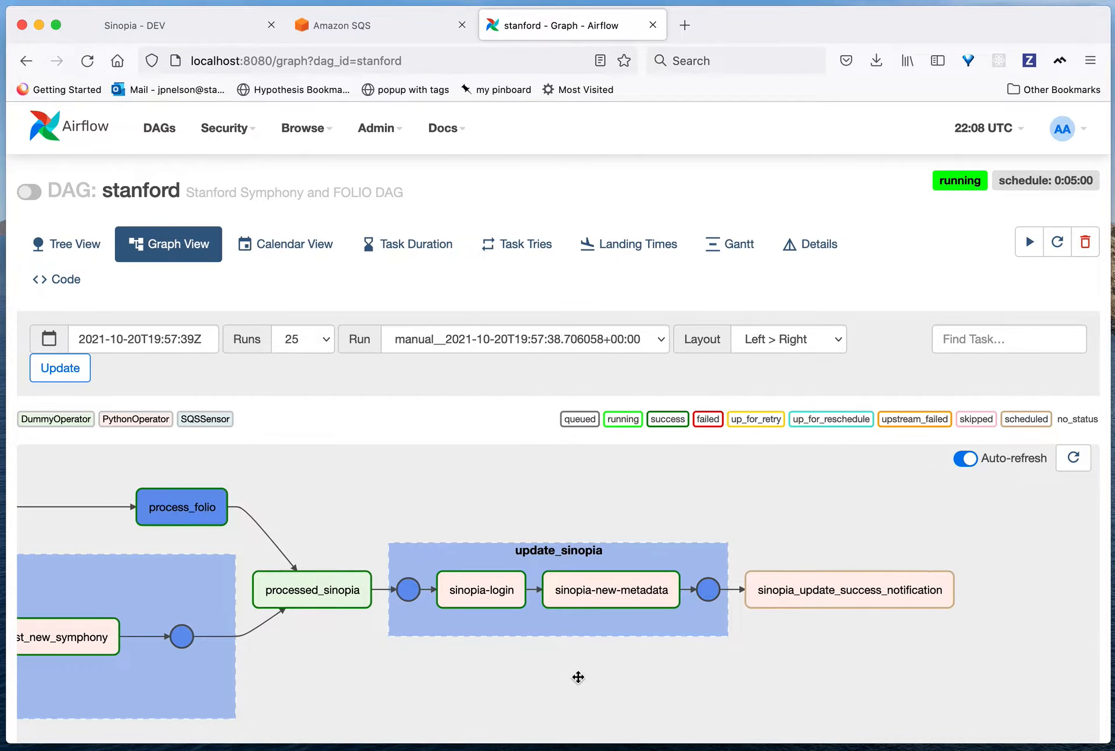
mouse_move(800, 607)
Step: Clear the sqs-sensor task with its downstream tasks recursively, confirm the clearing, and run sqs-sensor again
left_click_drag(154, 660, 1023, 646)
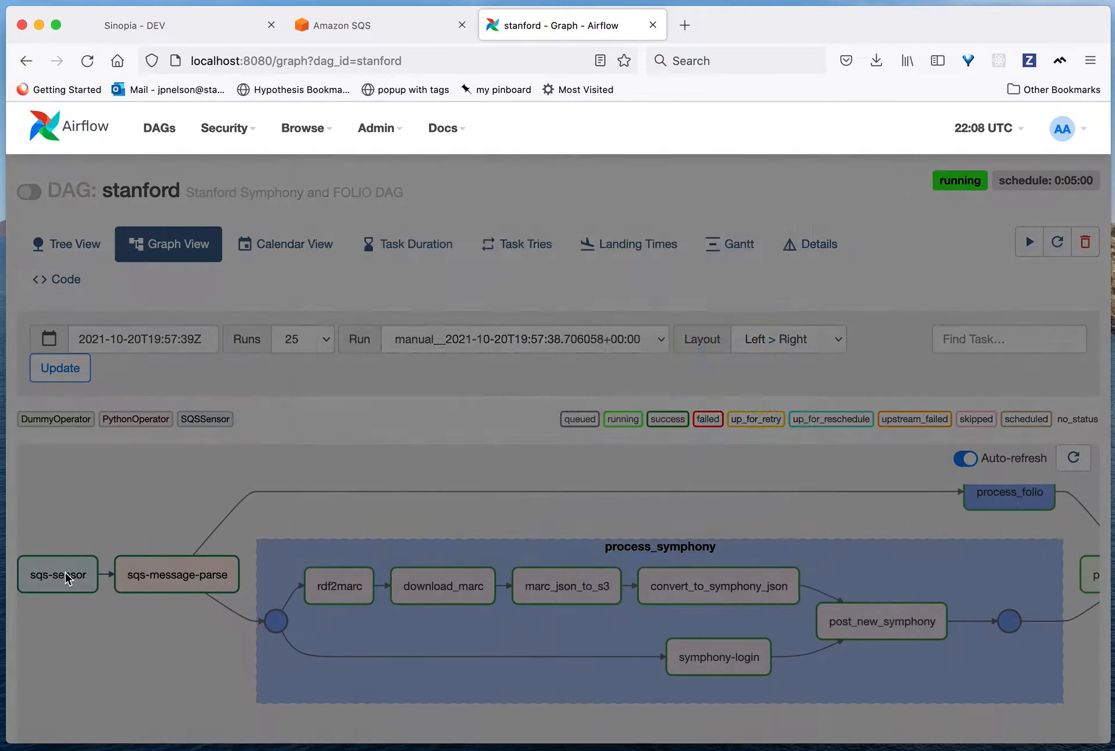
left_click(66, 577)
left_click(720, 446)
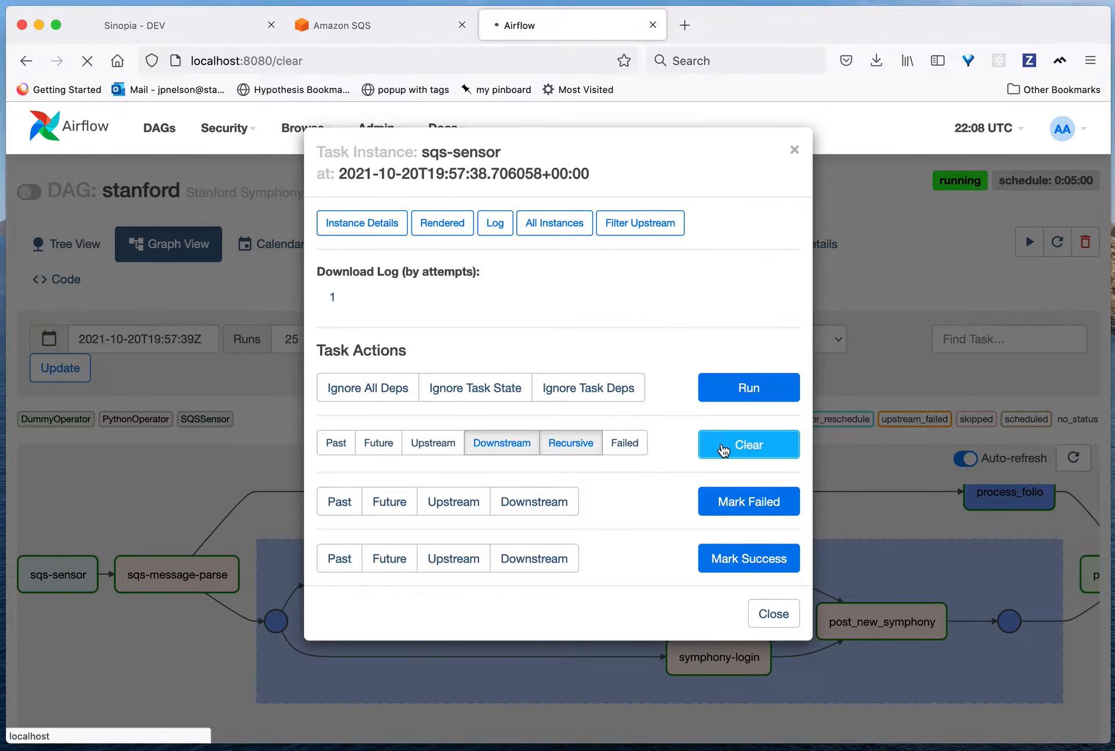
left_click(38, 537)
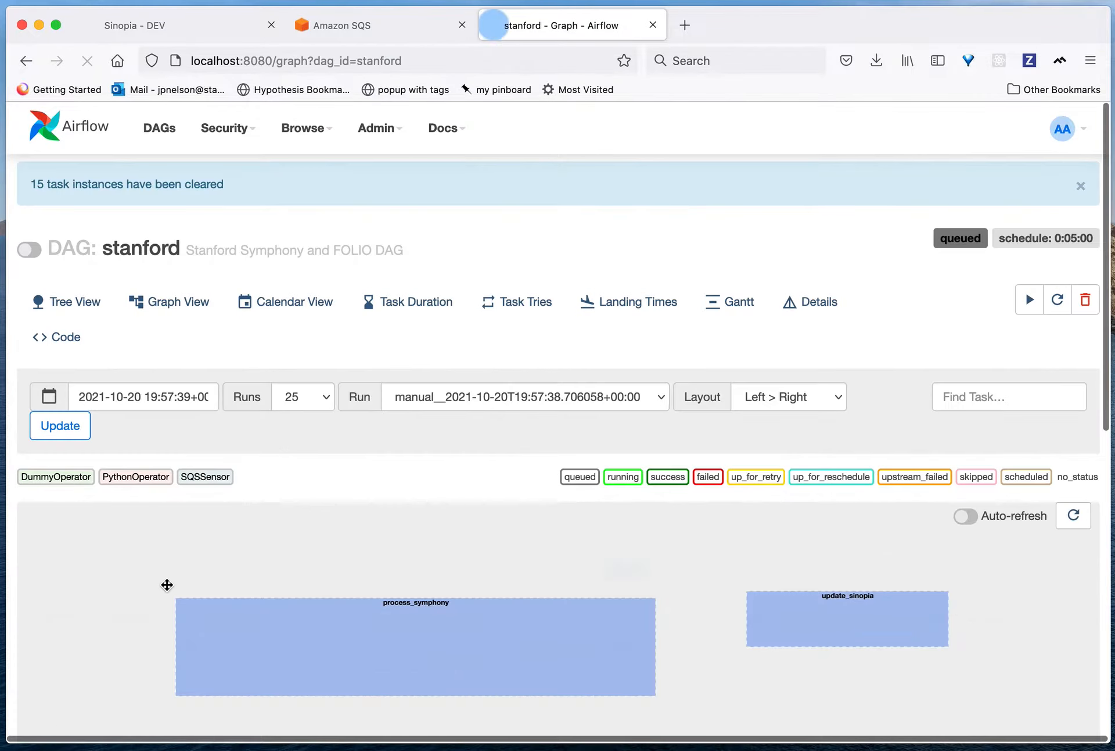
left_click(61, 619)
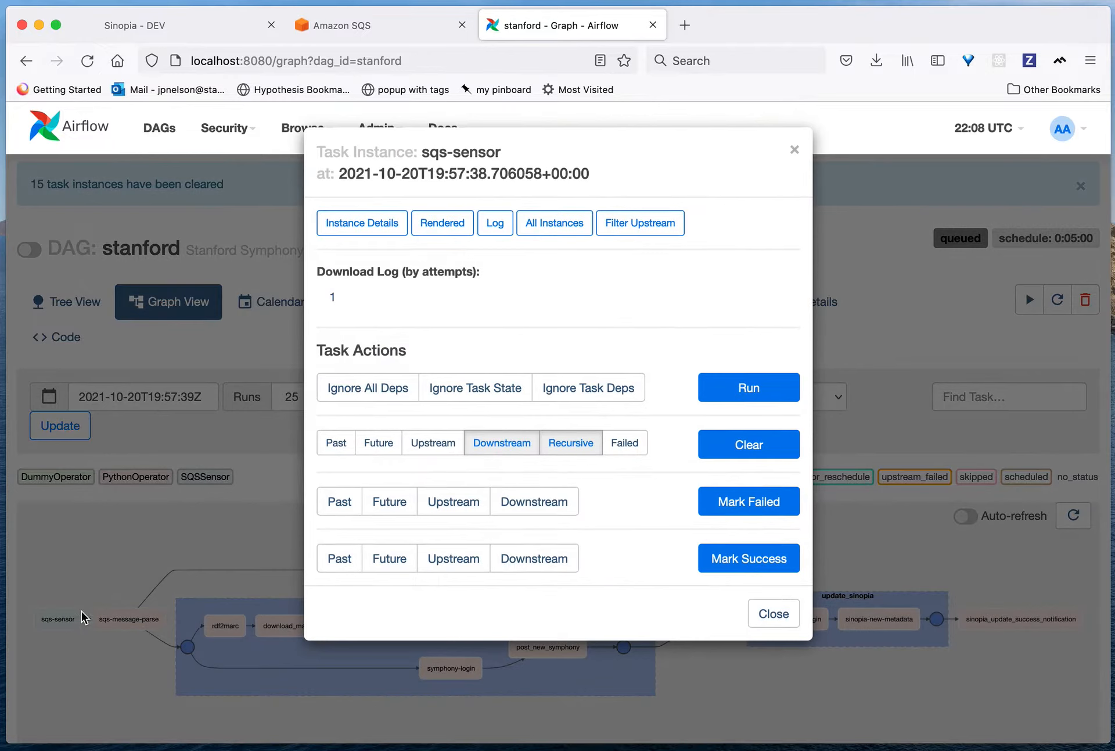
left_click(736, 392)
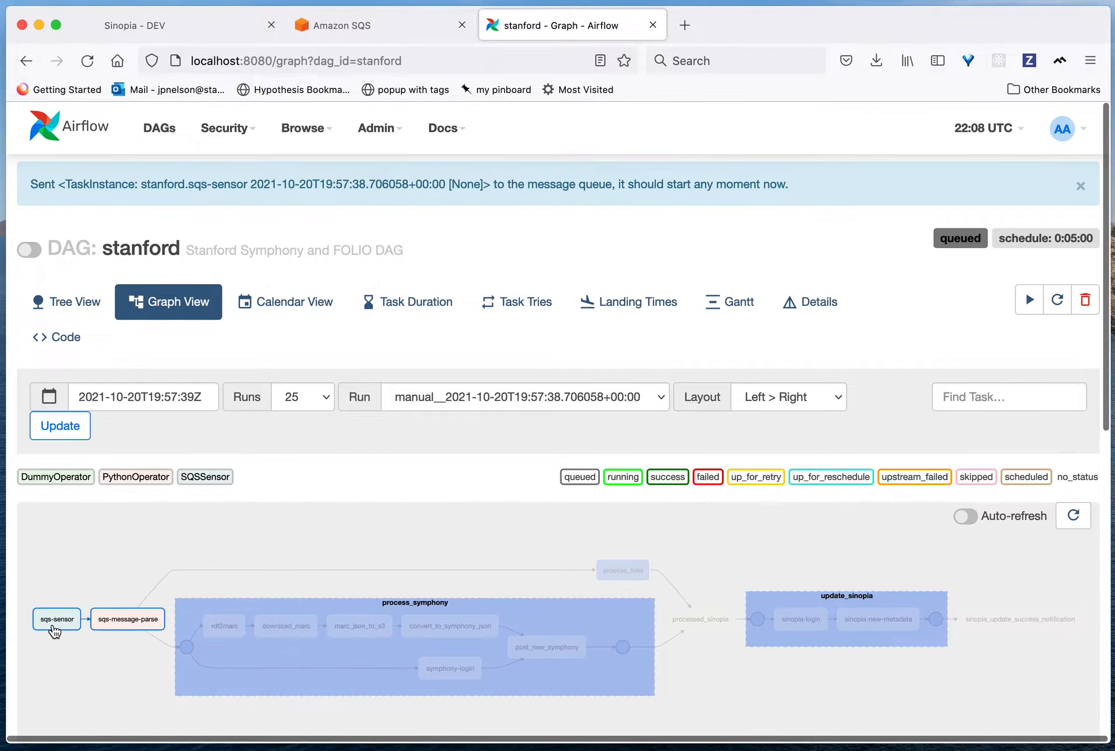
Step: Review the sqs-sensor task's latest log and inspect the message body in its XCom values
left_click(55, 629)
left_click(494, 224)
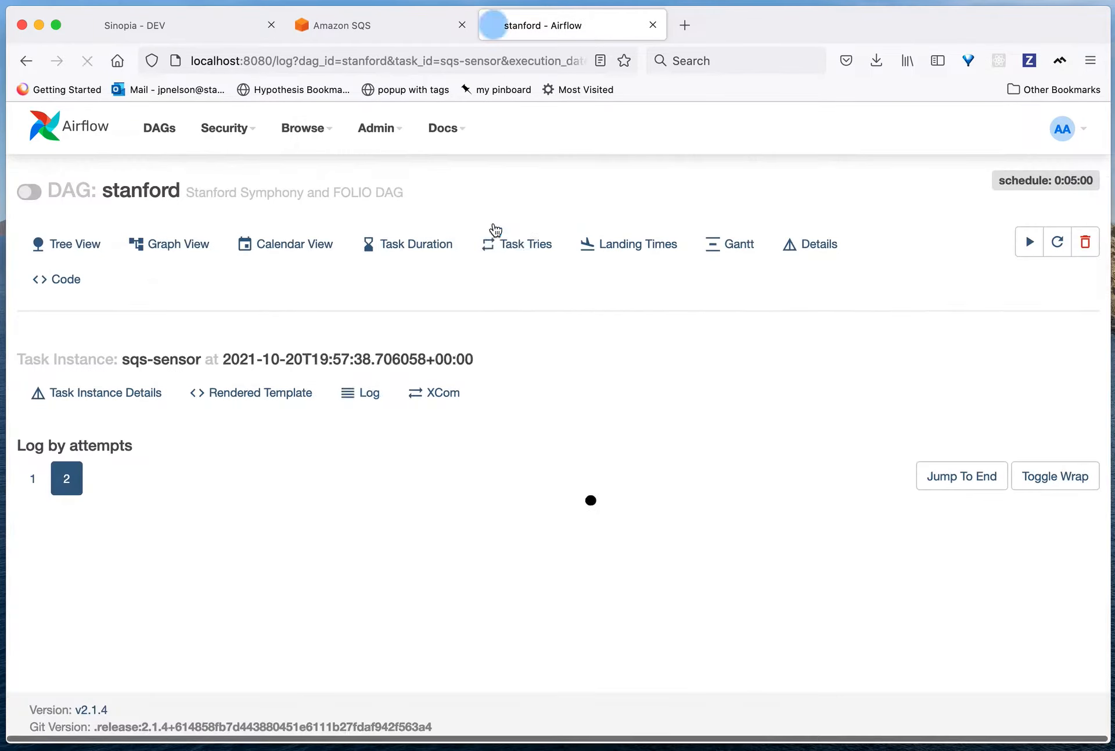
scroll(543, 578, "down", 5)
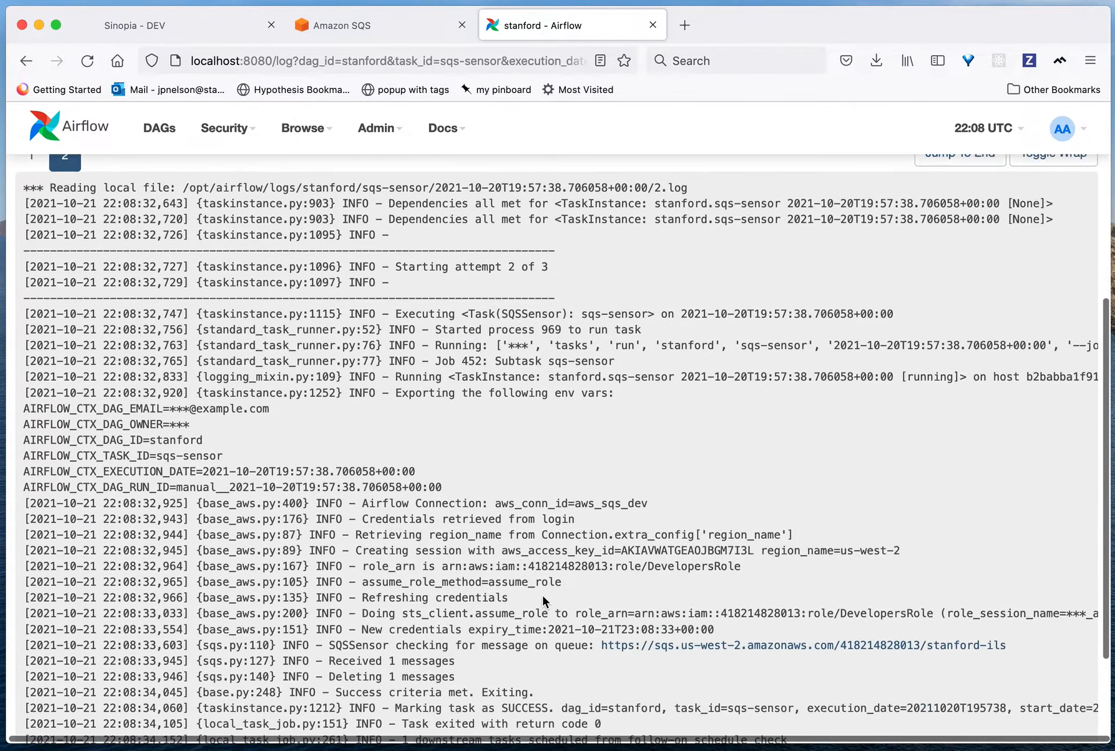
scroll(543, 596, "up", 6)
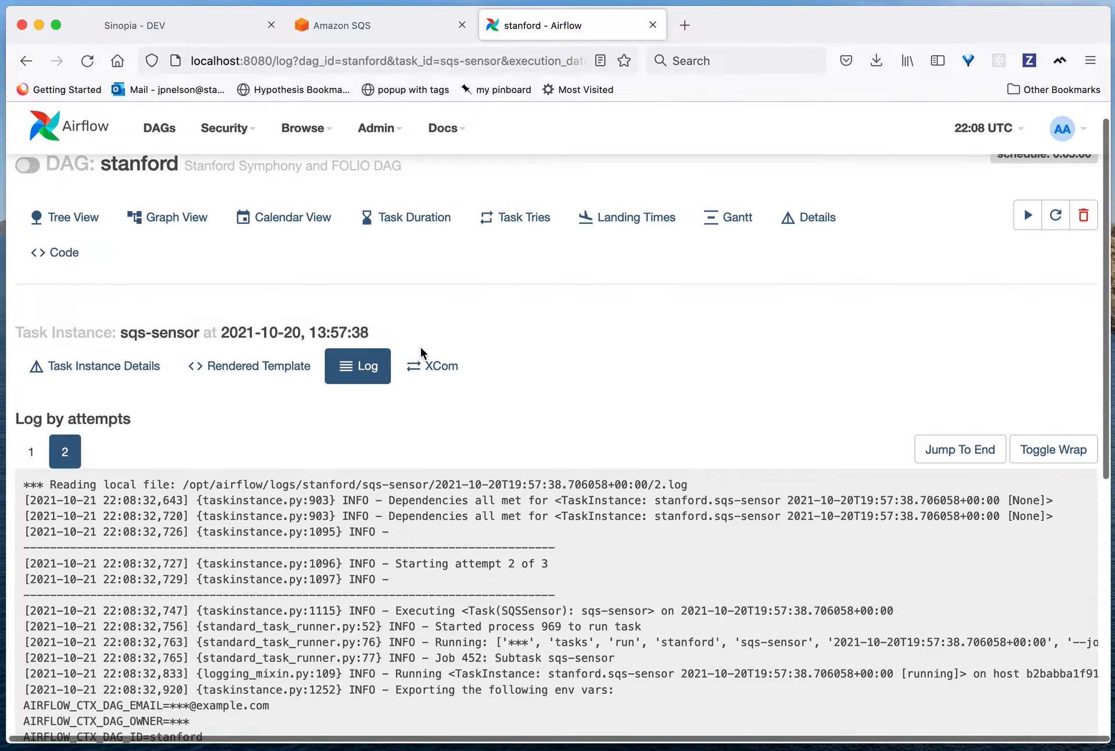
left_click(431, 365)
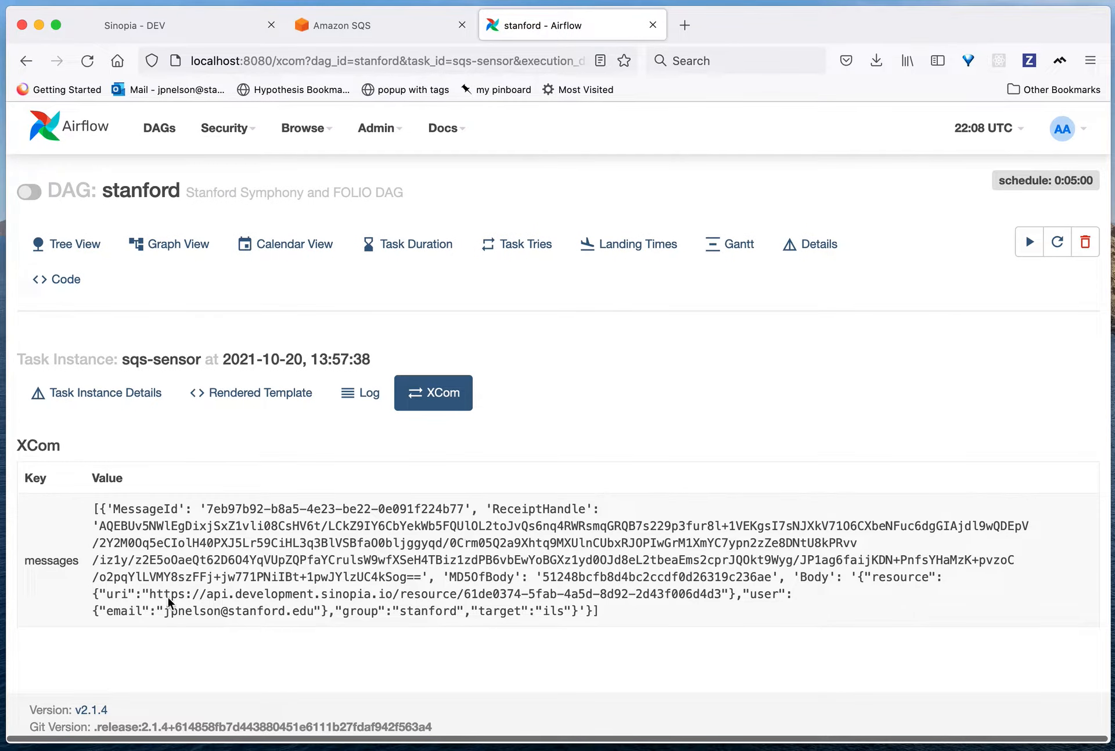
left_click_drag(149, 576, 659, 616)
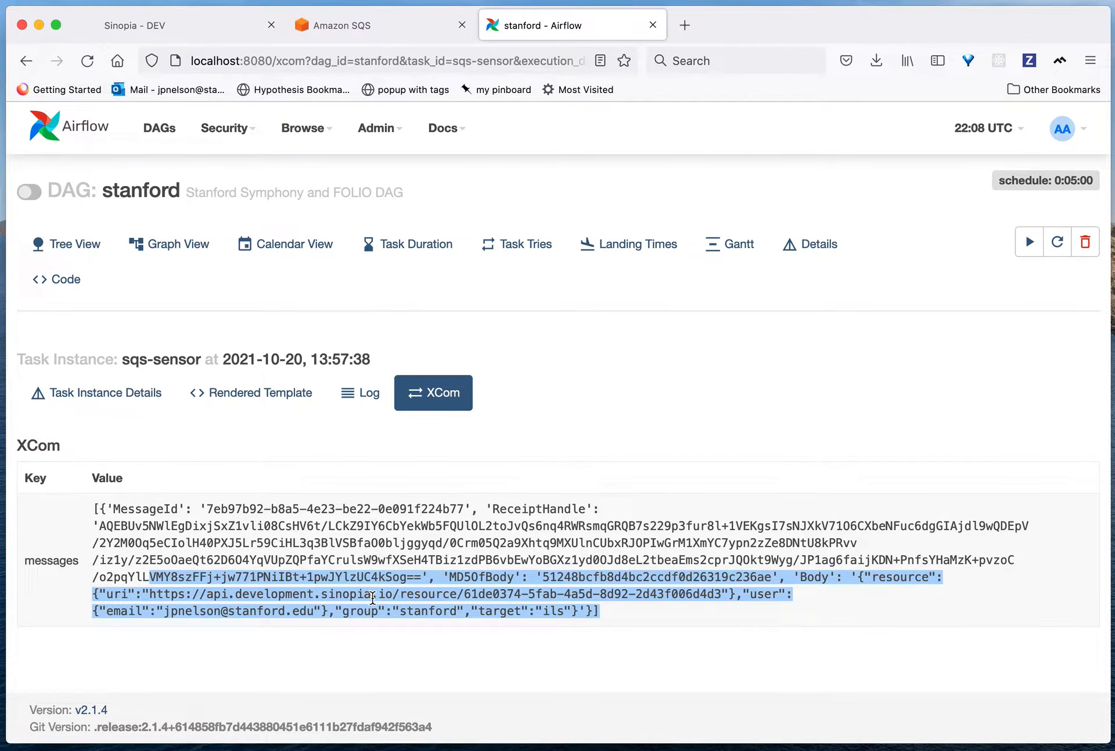
Step: Clear the sqs-message-parse task with its downstream tasks recursively in the DAG graph, confirm the clearing, and run sqs-message-parse
left_click(187, 255)
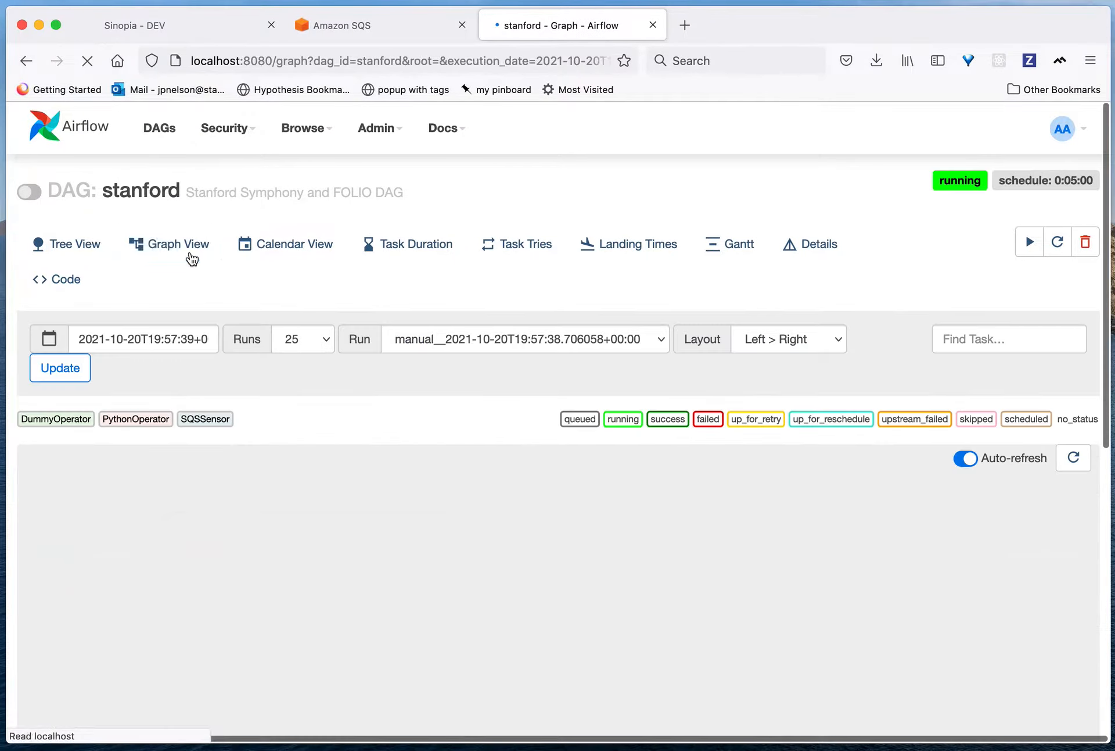
left_click(129, 560)
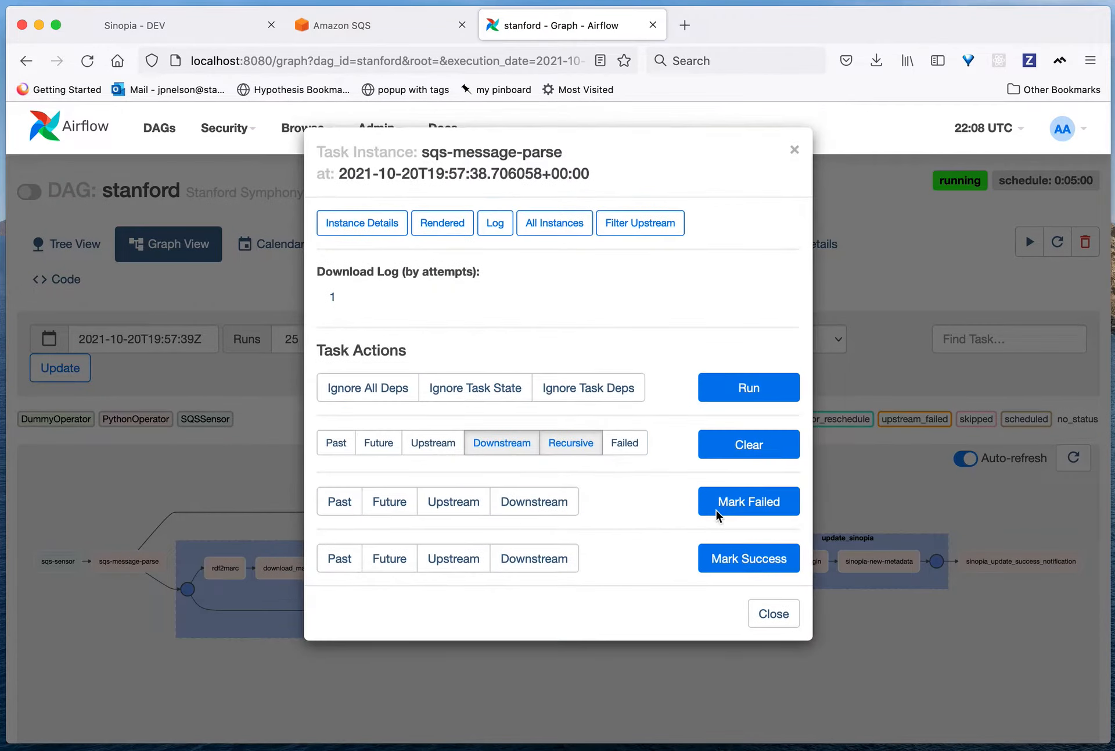
left_click(726, 453)
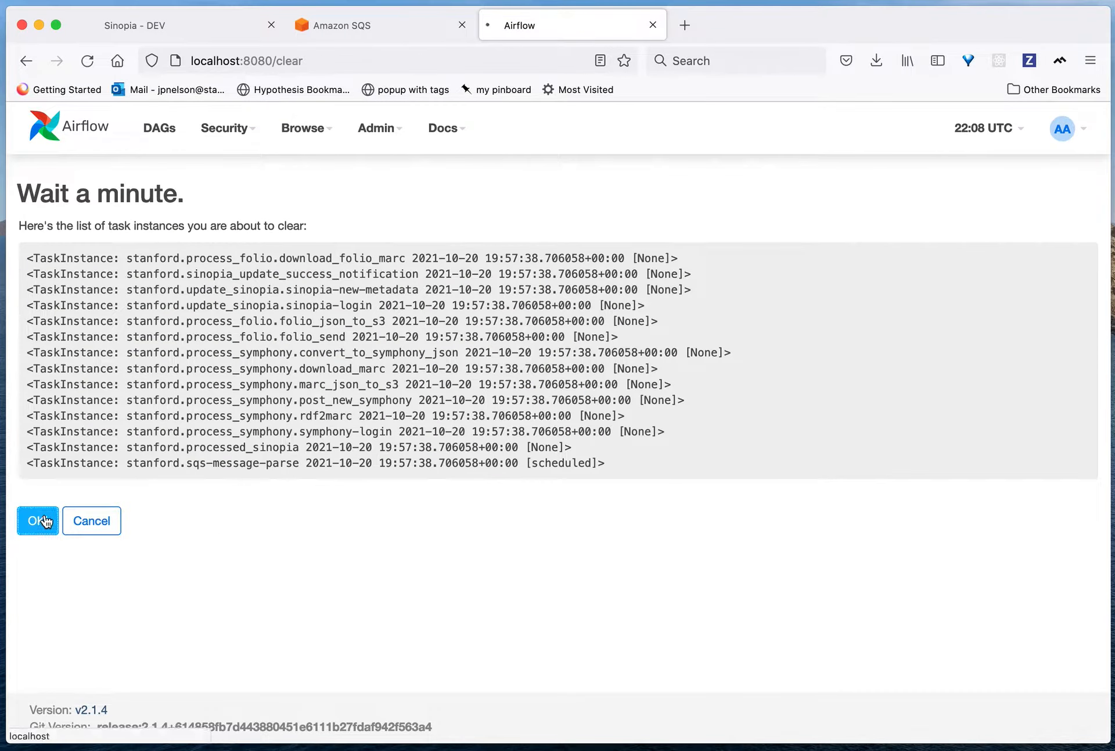
left_click(40, 518)
left_click(145, 617)
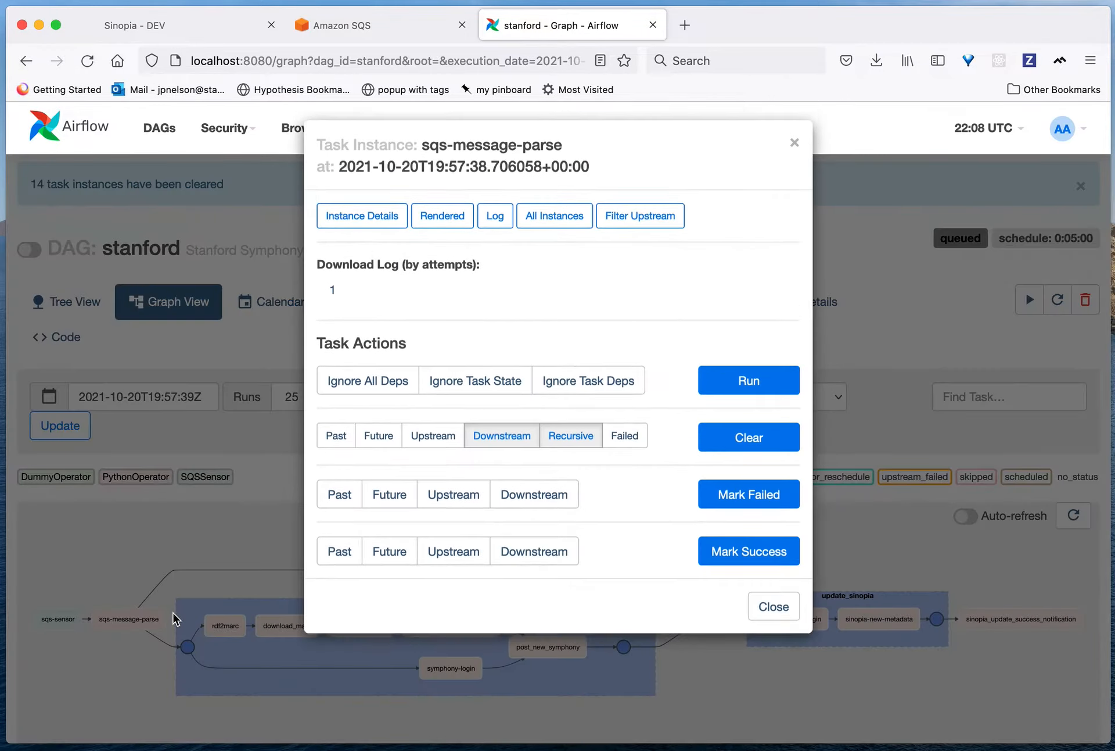
left_click(743, 388)
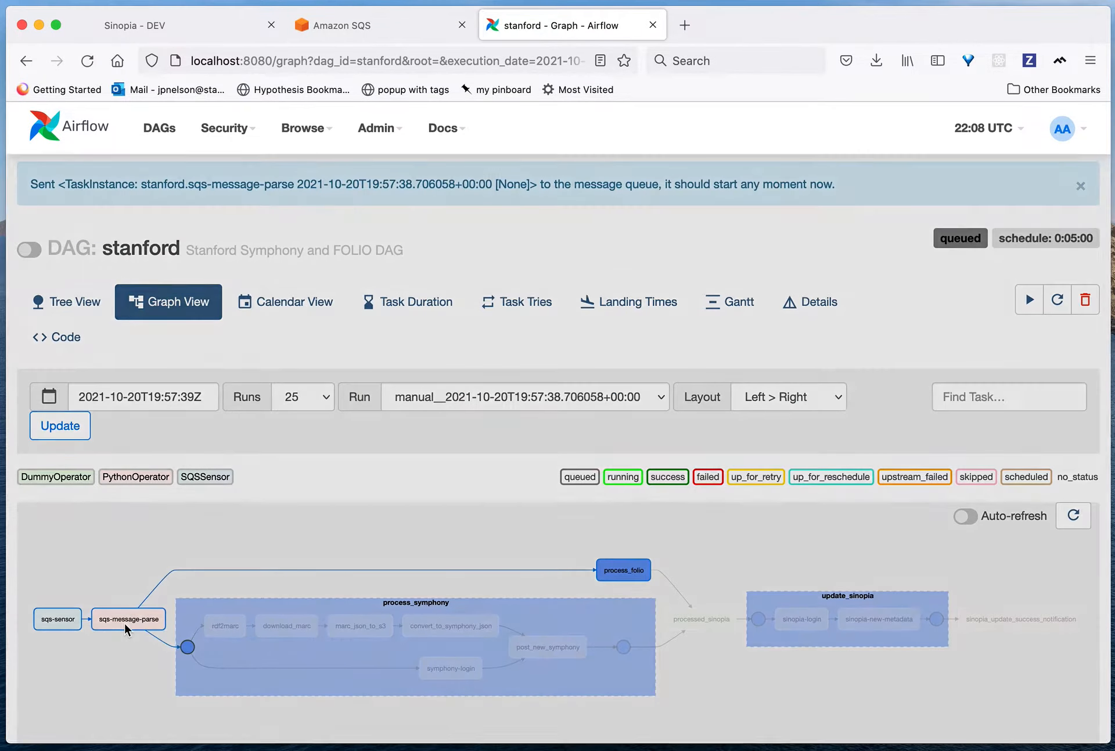
Step: Open the sqs-message-parse task's log and inspect its XCom values for the parsed email, group and resource URI
left_click(126, 623)
left_click(496, 224)
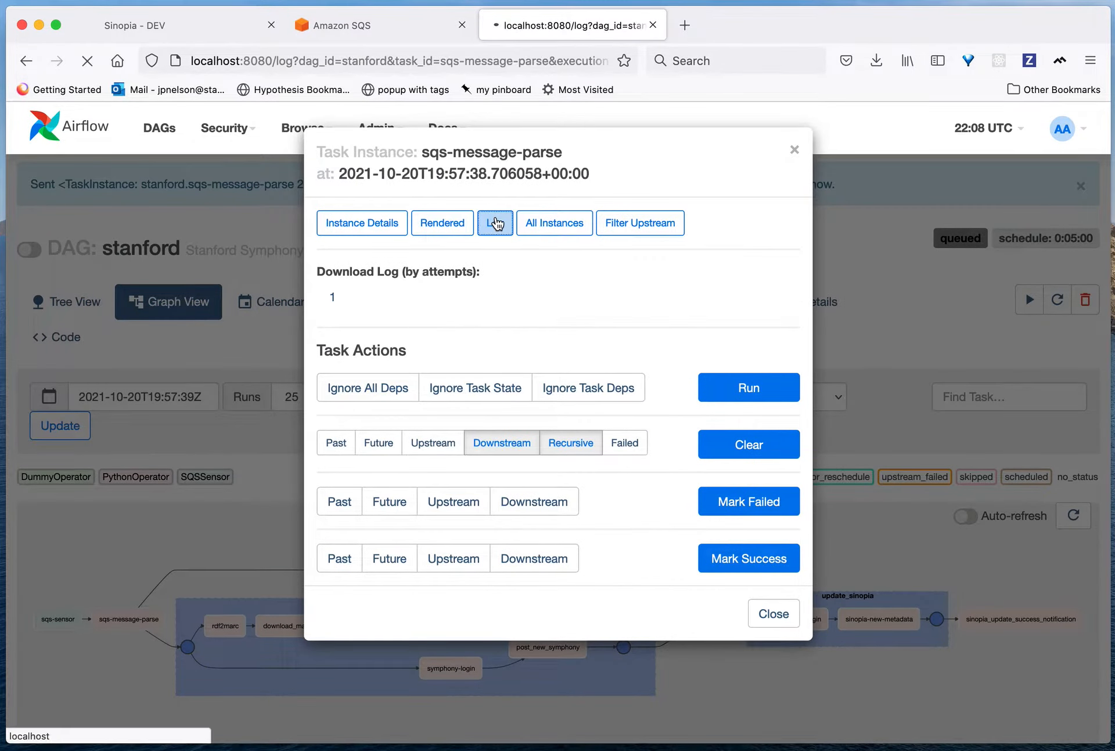
left_click(434, 392)
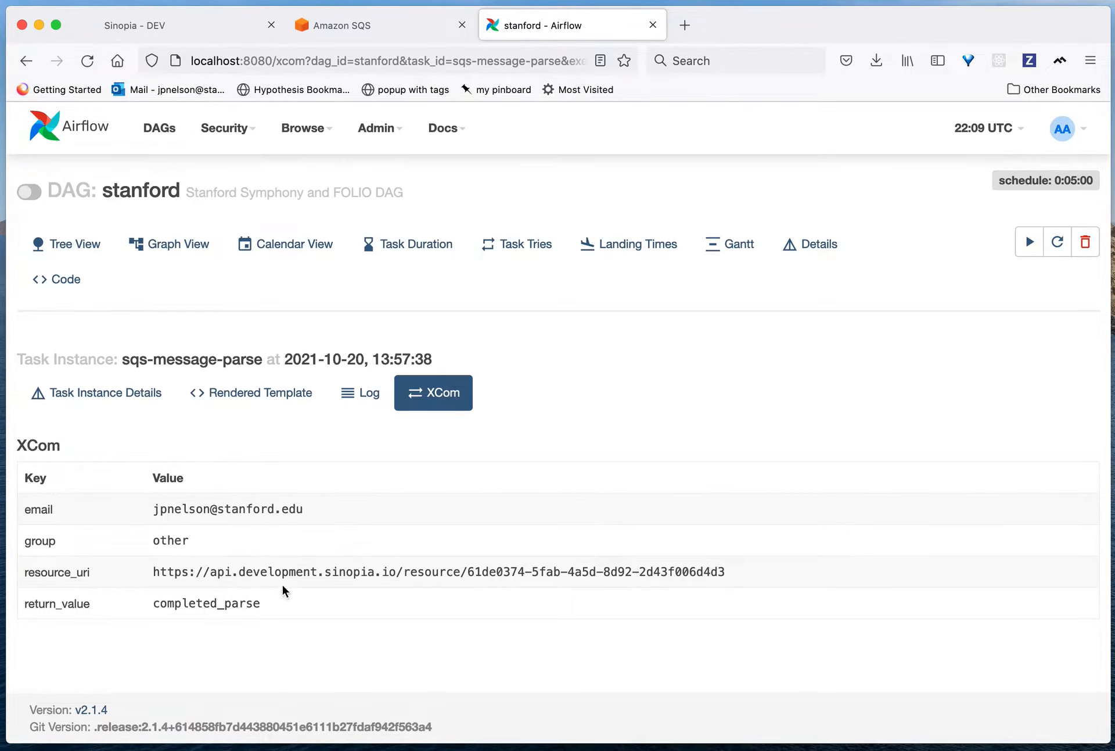
Step: Return to the graph, clear the process_symphony rdf2marc task with its downstream tasks recursively, confirm, and run rdf2marc
left_click(164, 251)
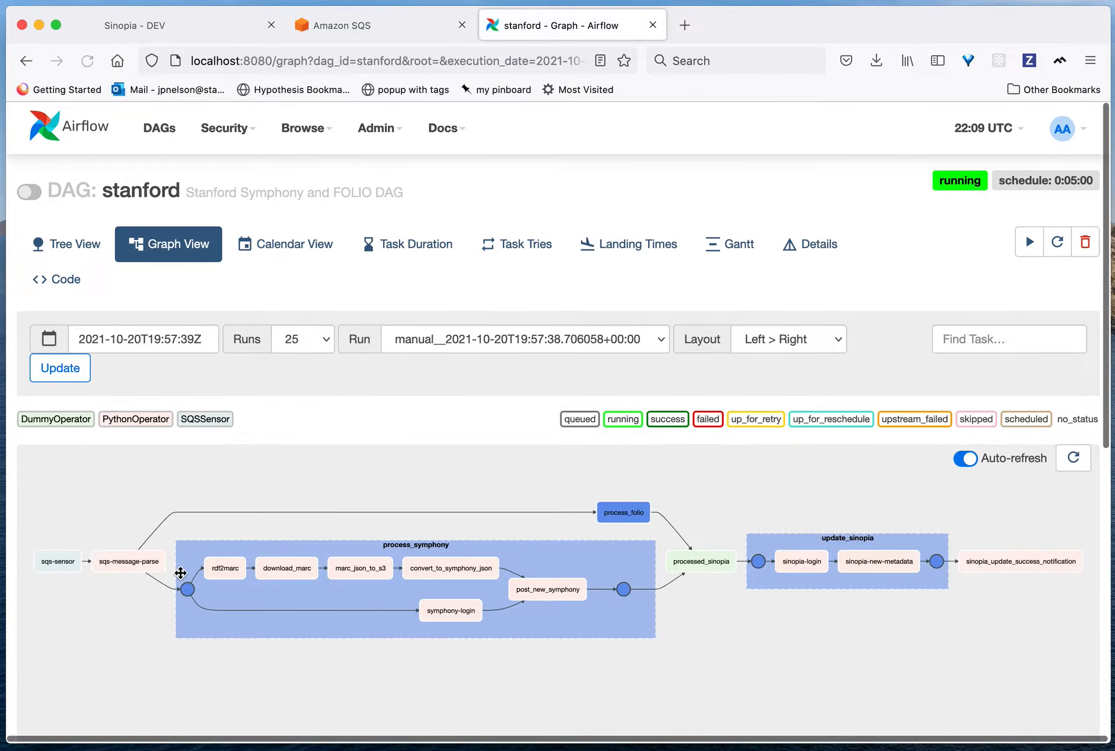
left_click(227, 571)
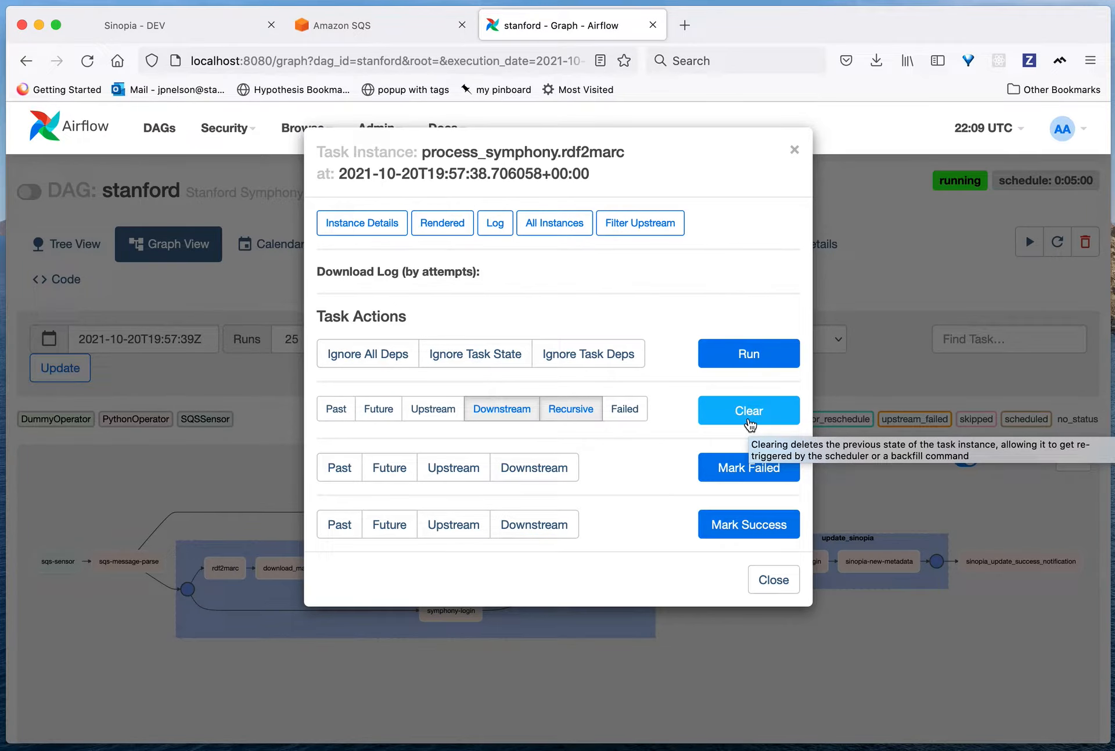
left_click(749, 423)
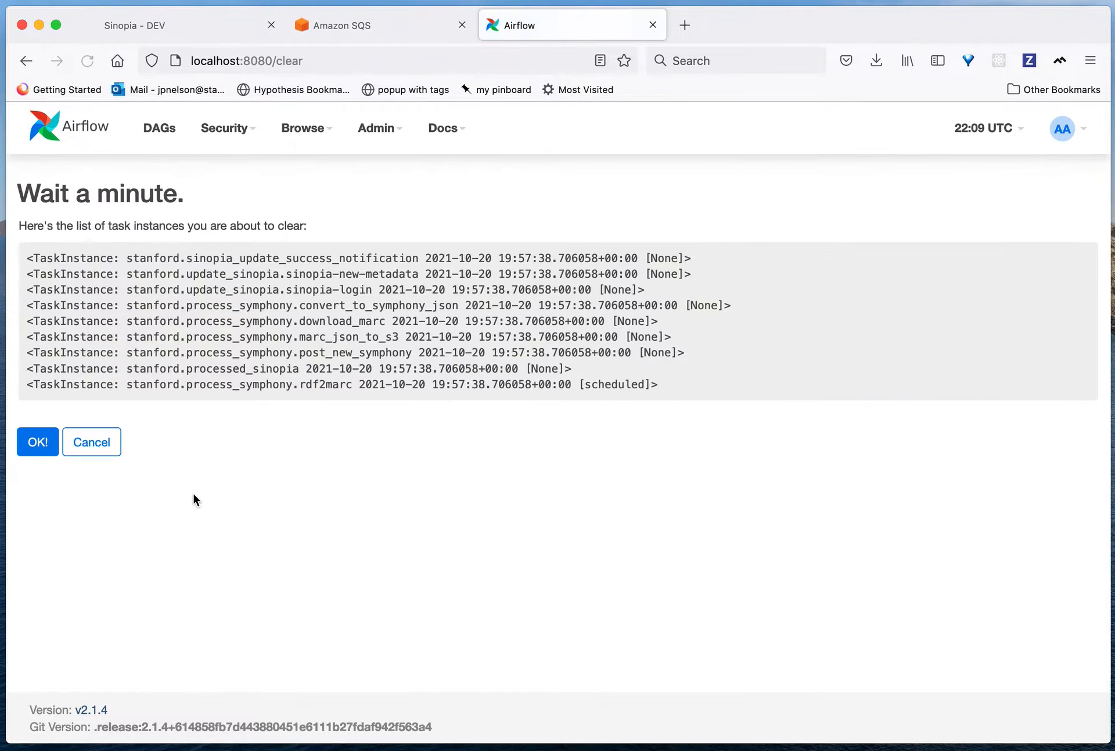
left_click(50, 443)
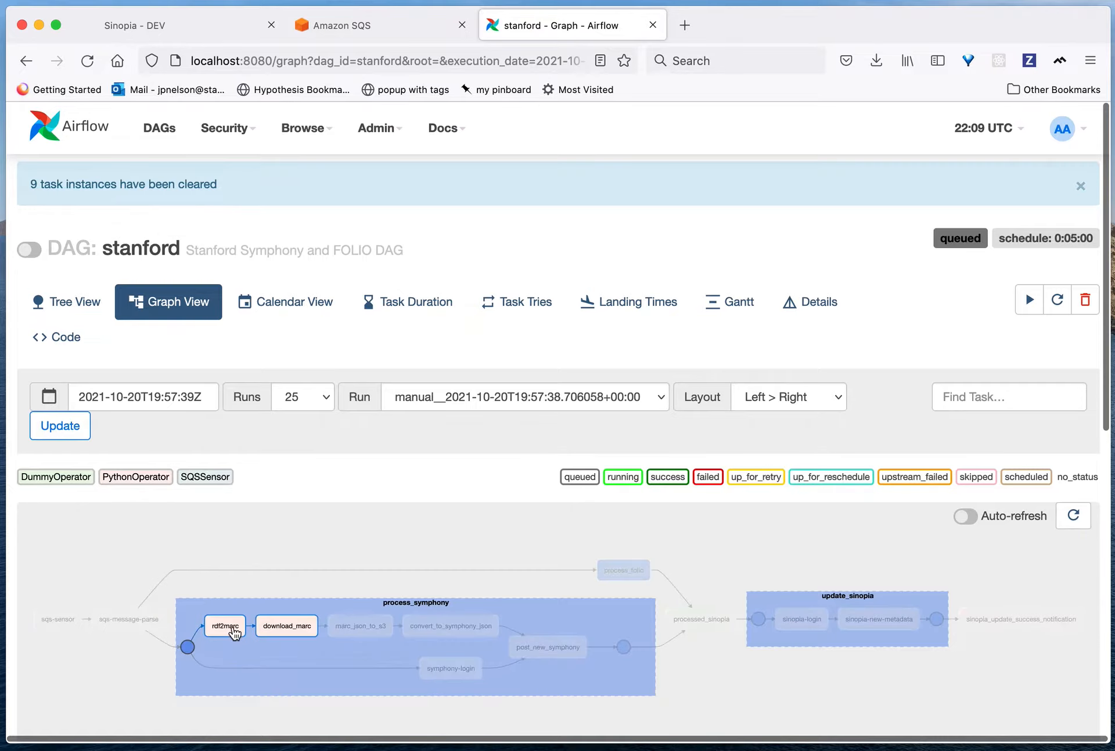
left_click(225, 625)
left_click(728, 358)
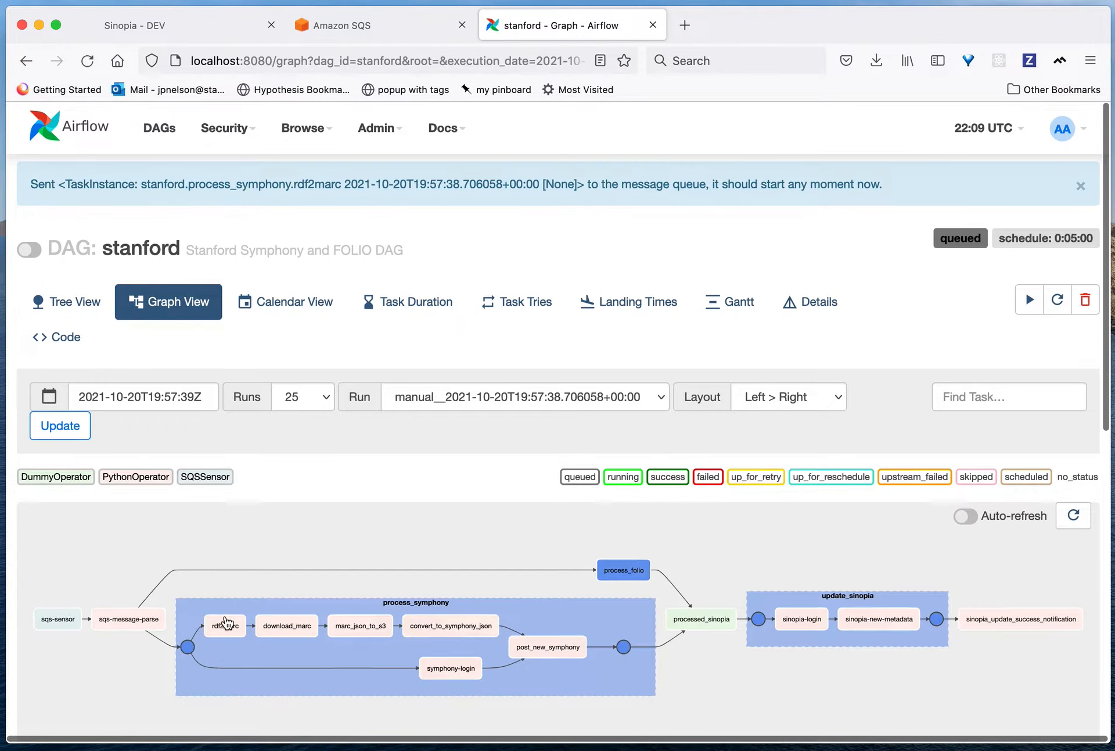
Step: Review the rdf2marc task's log and inspect the return_value in its XCom values
left_click(226, 625)
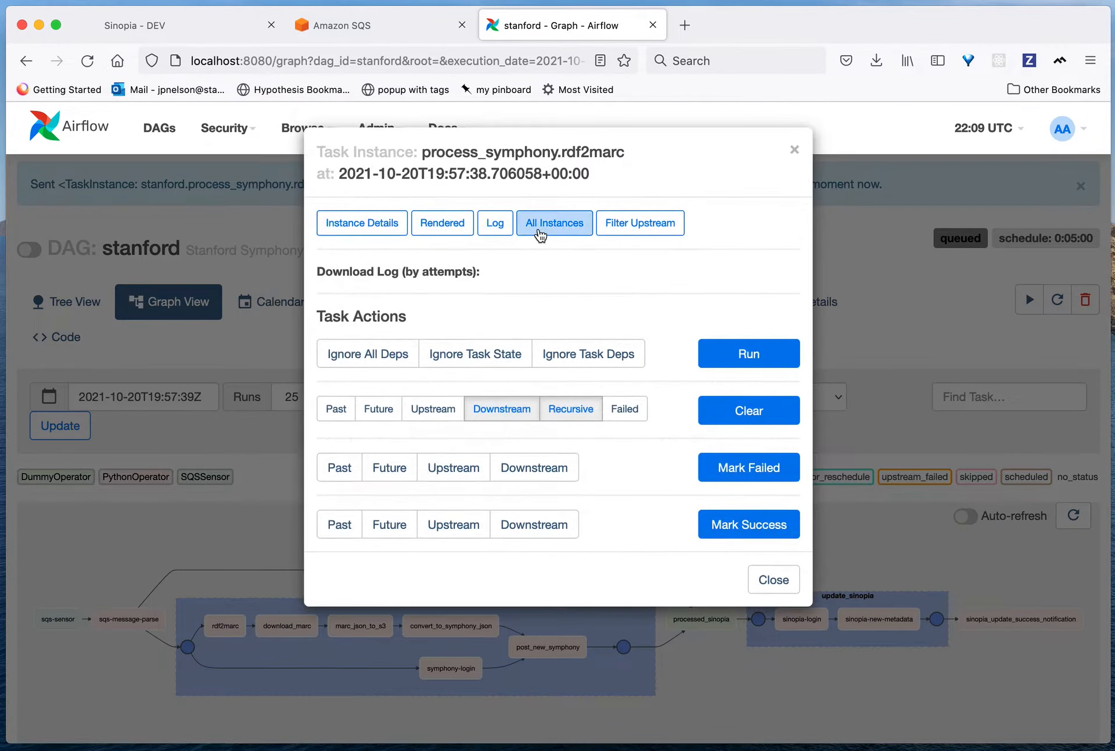
left_click(494, 224)
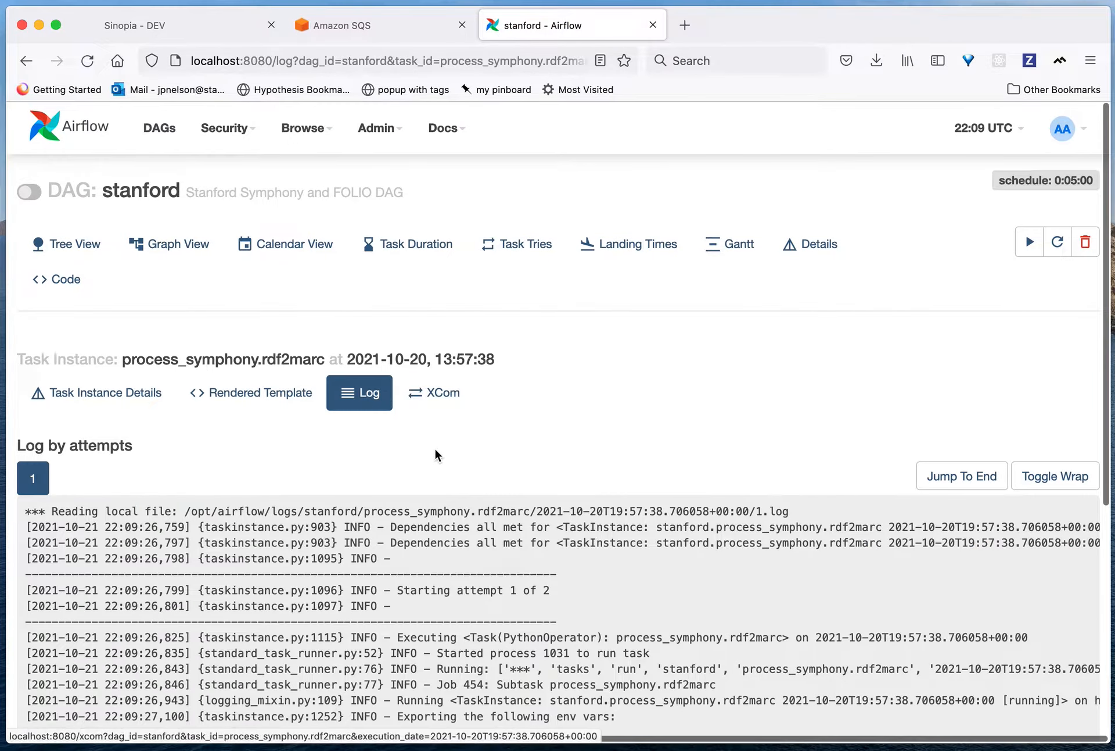
scroll(435, 458, "down", 10)
scroll(436, 479, "up", 8)
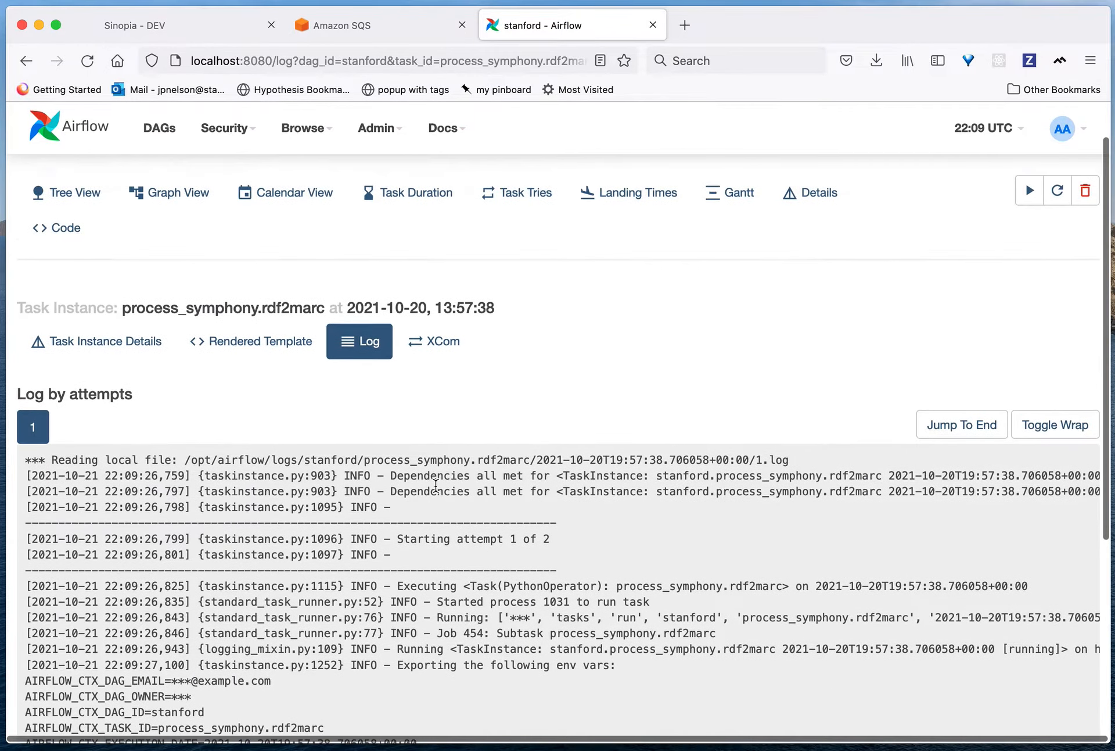
left_click(437, 343)
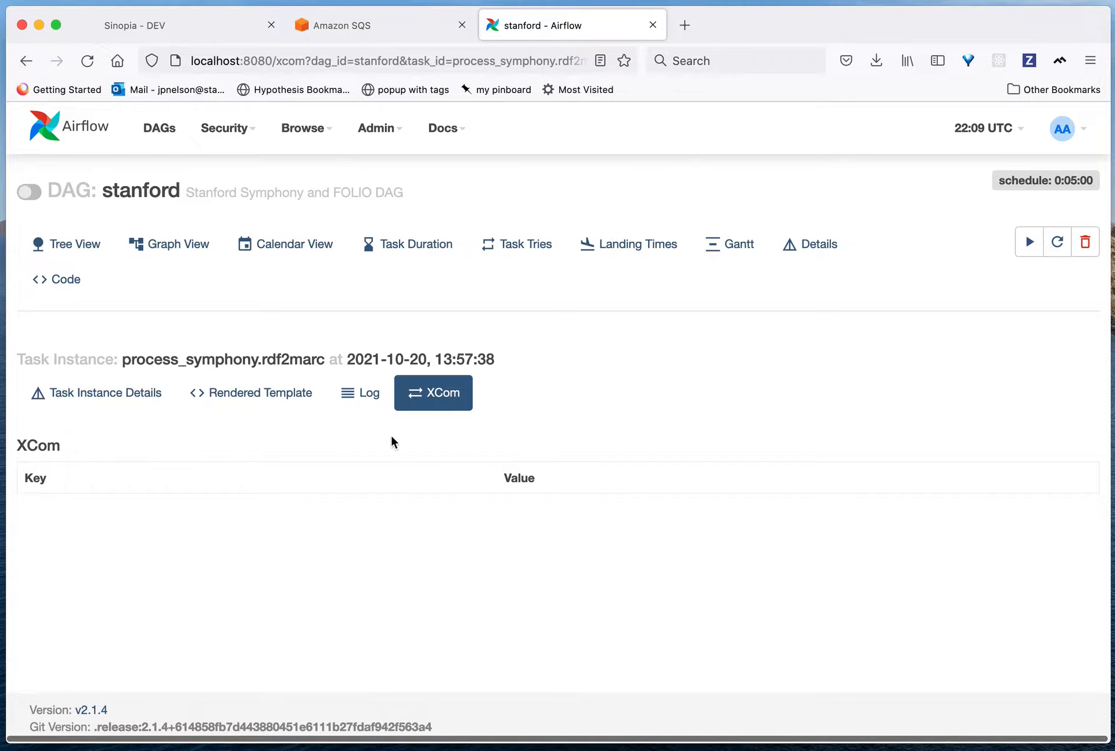
left_click(362, 396)
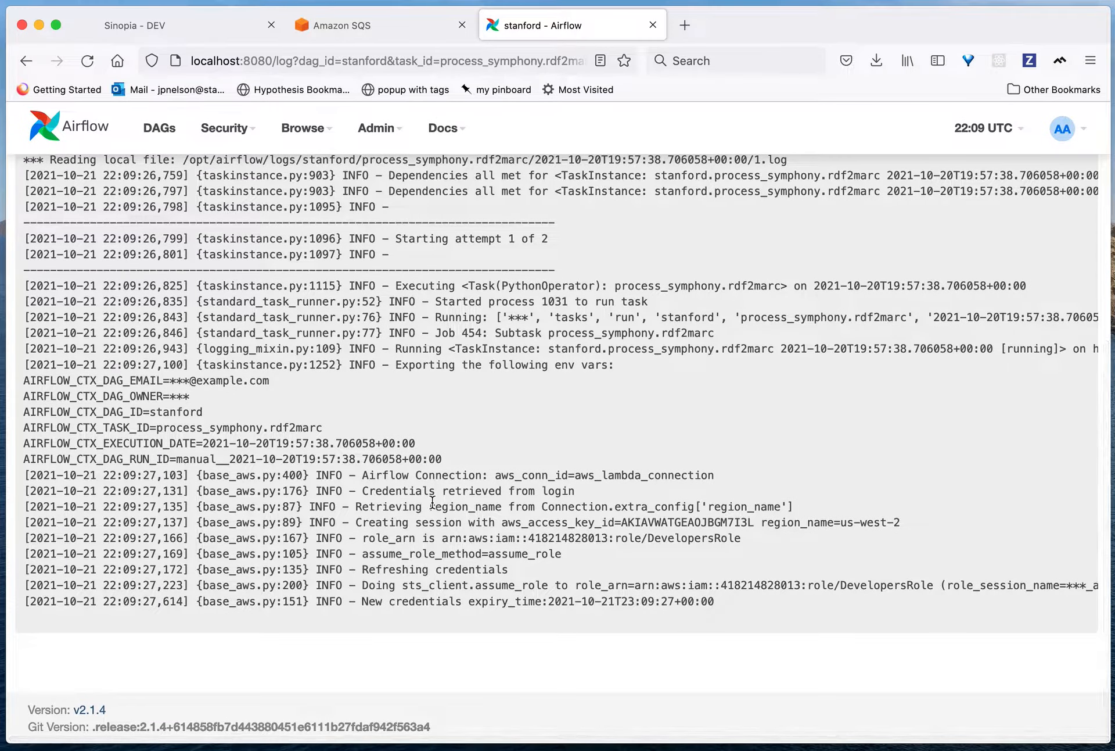
scroll(432, 501, "up", 8)
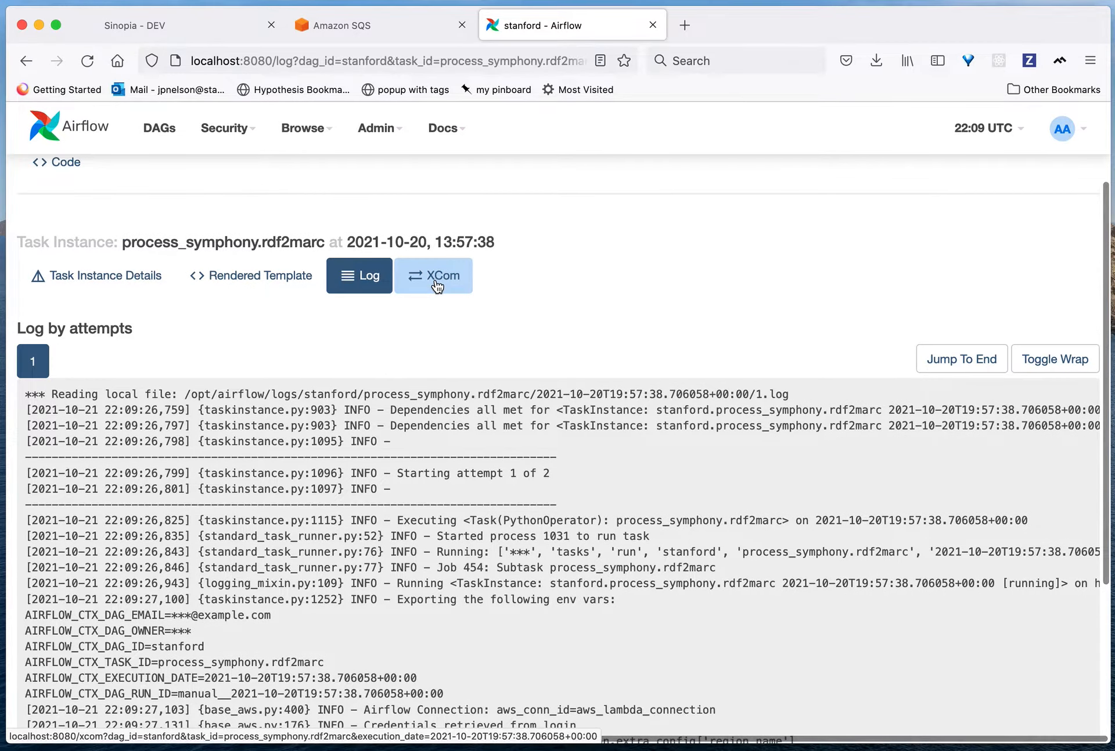
left_click(436, 280)
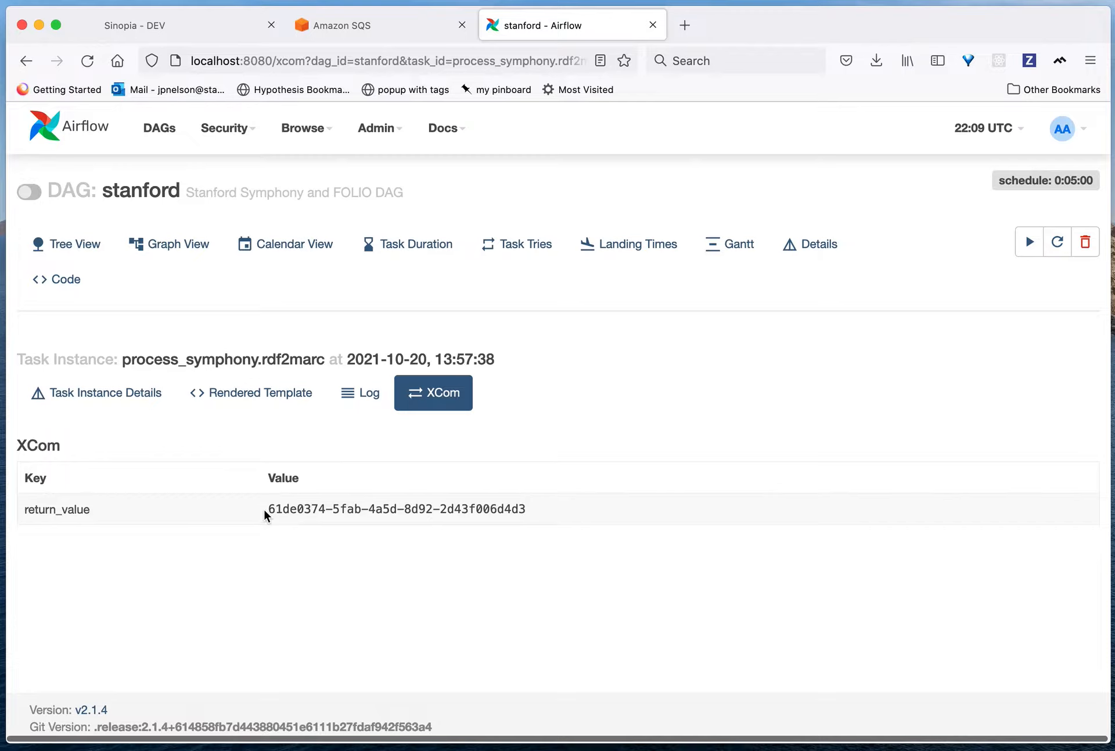
left_click_drag(353, 509, 545, 514)
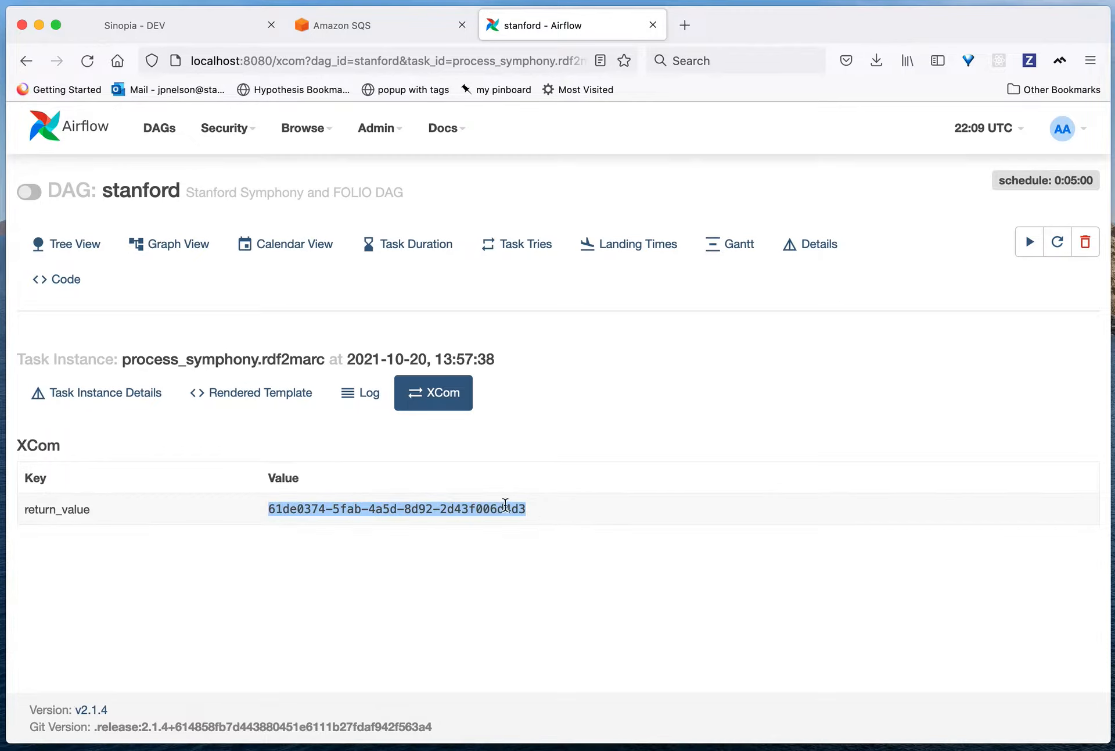
Step: Return to the graph, clear the download_marc task with its downstream tasks recursively, confirm, and run download_marc
left_click(186, 254)
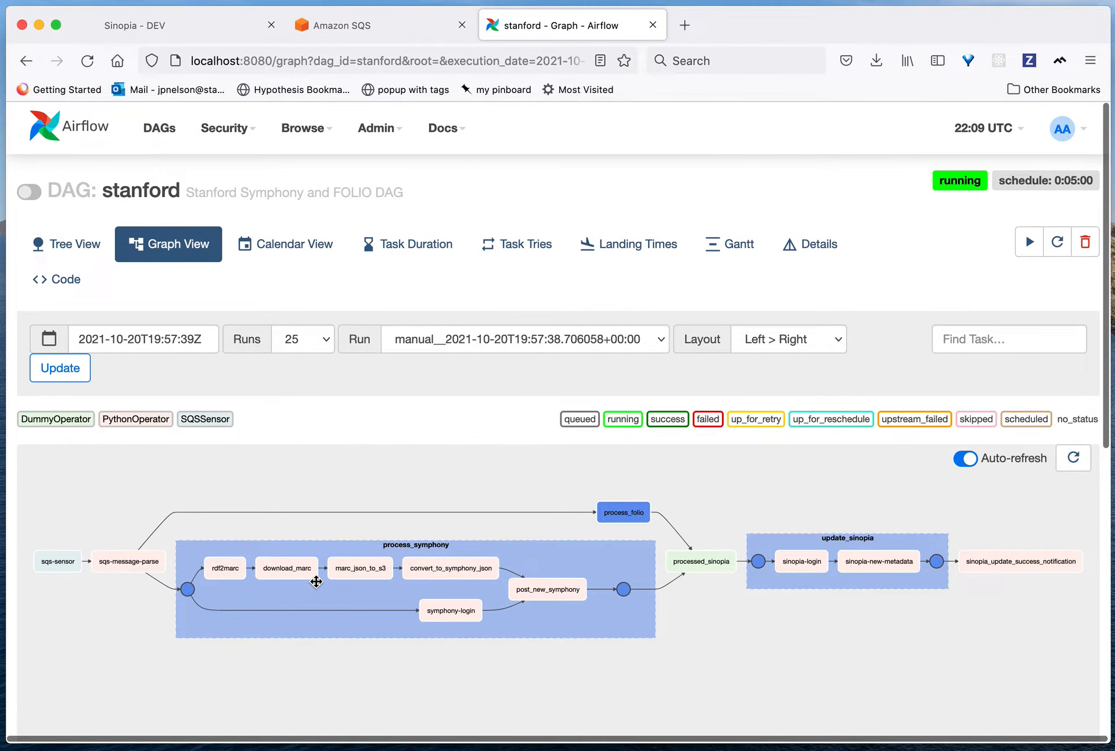
left_click(296, 567)
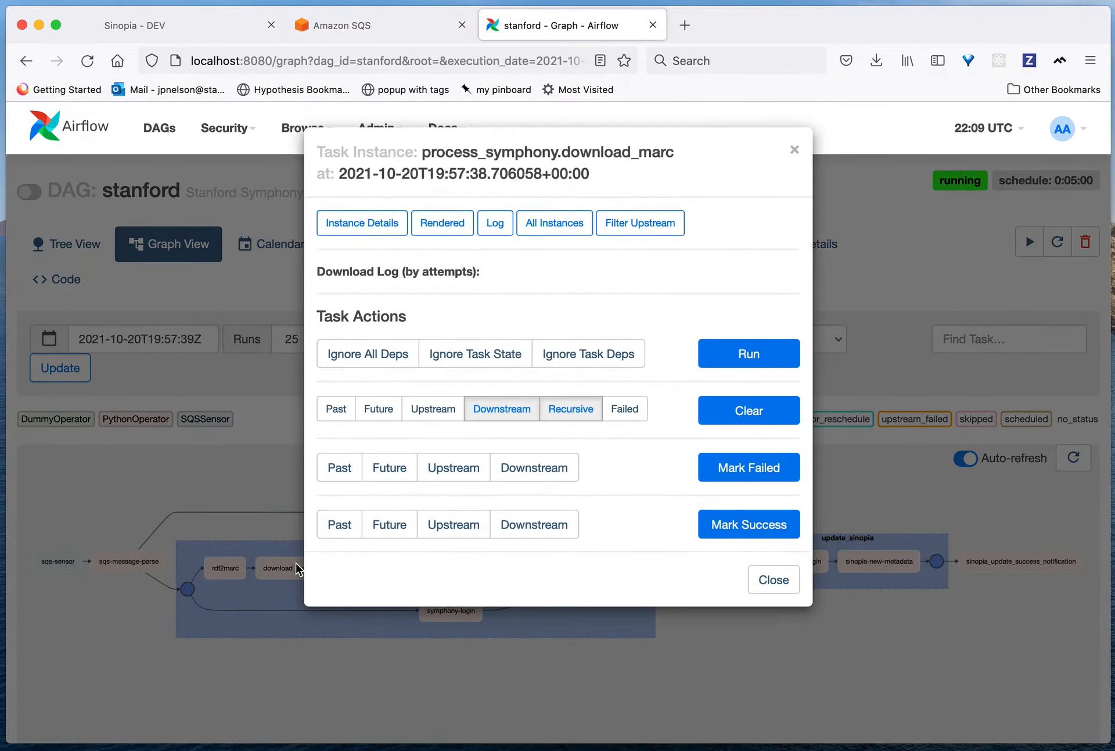
left_click(773, 399)
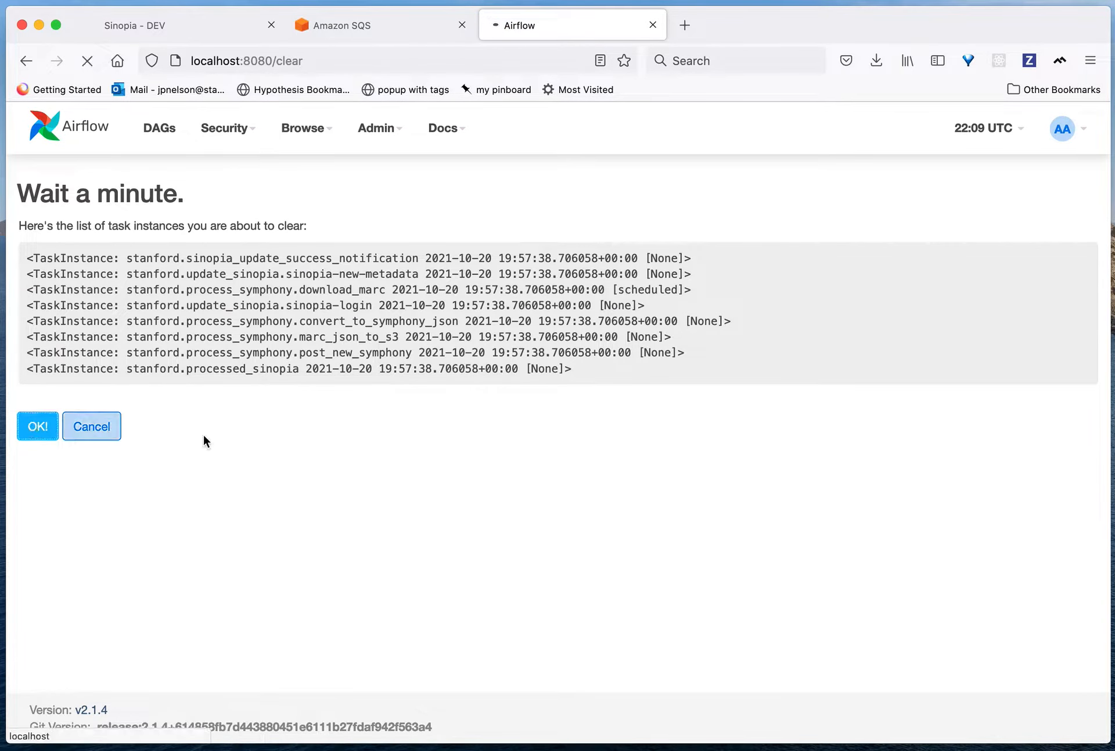
key("Return")
left_click(296, 624)
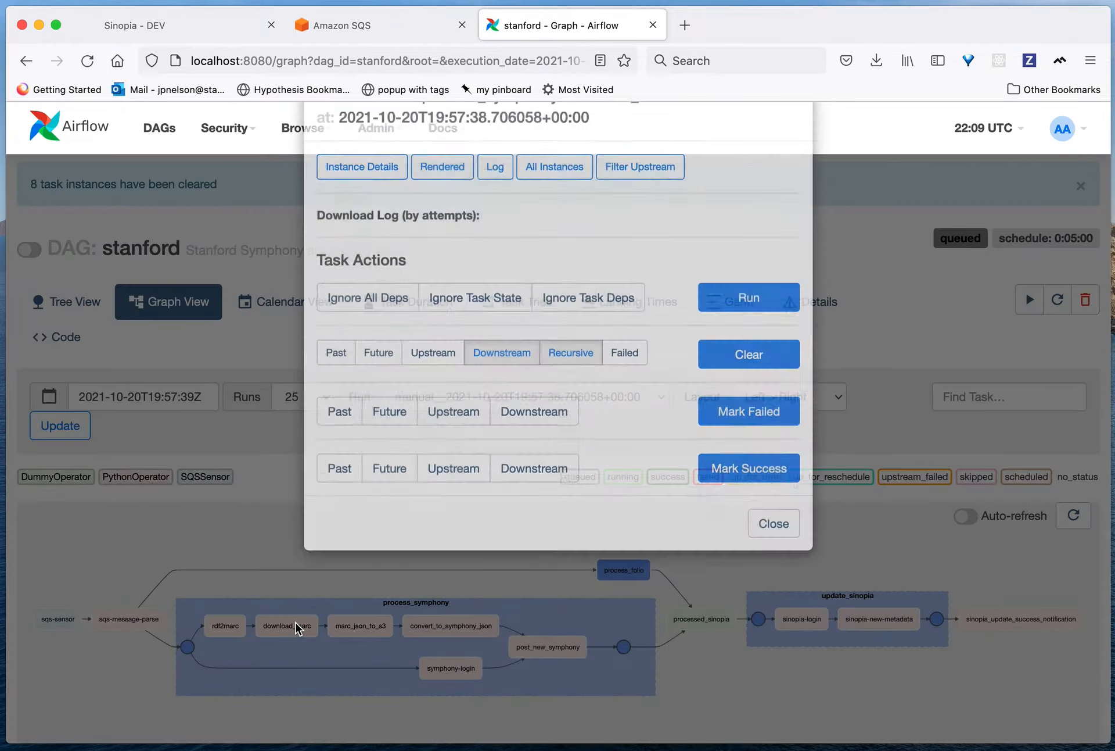
left_click(742, 355)
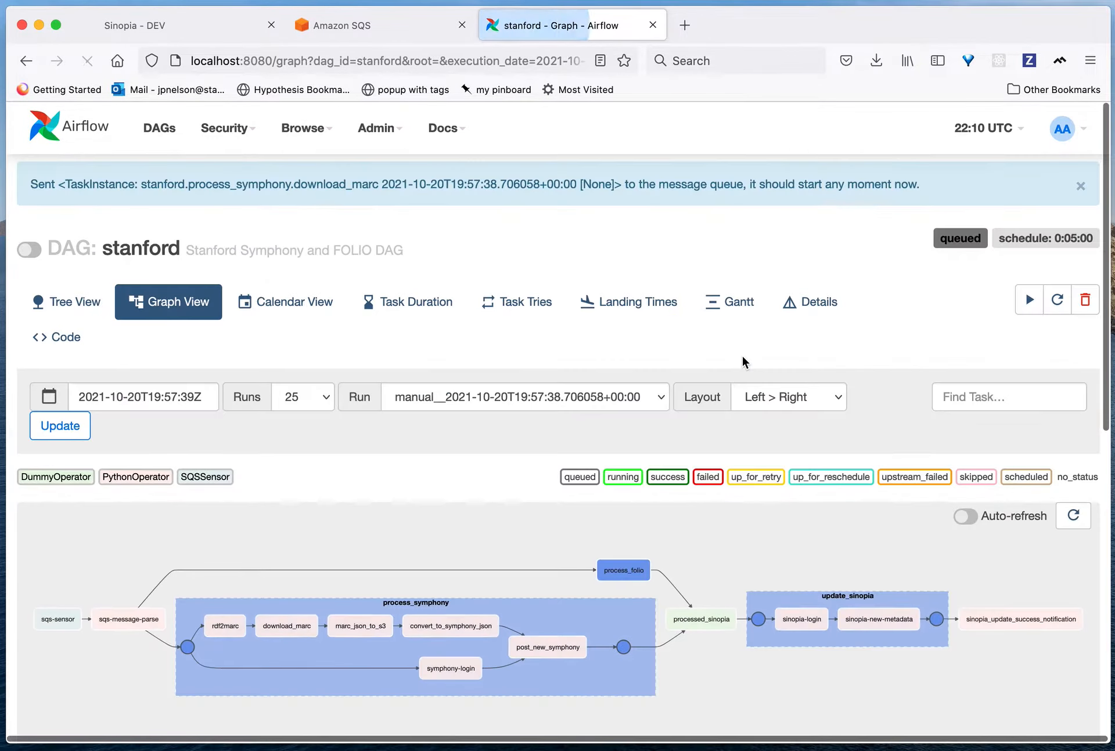
Step: Open the download_marc task's log and inspect the id and temp_file in its XCom return value
left_click(280, 626)
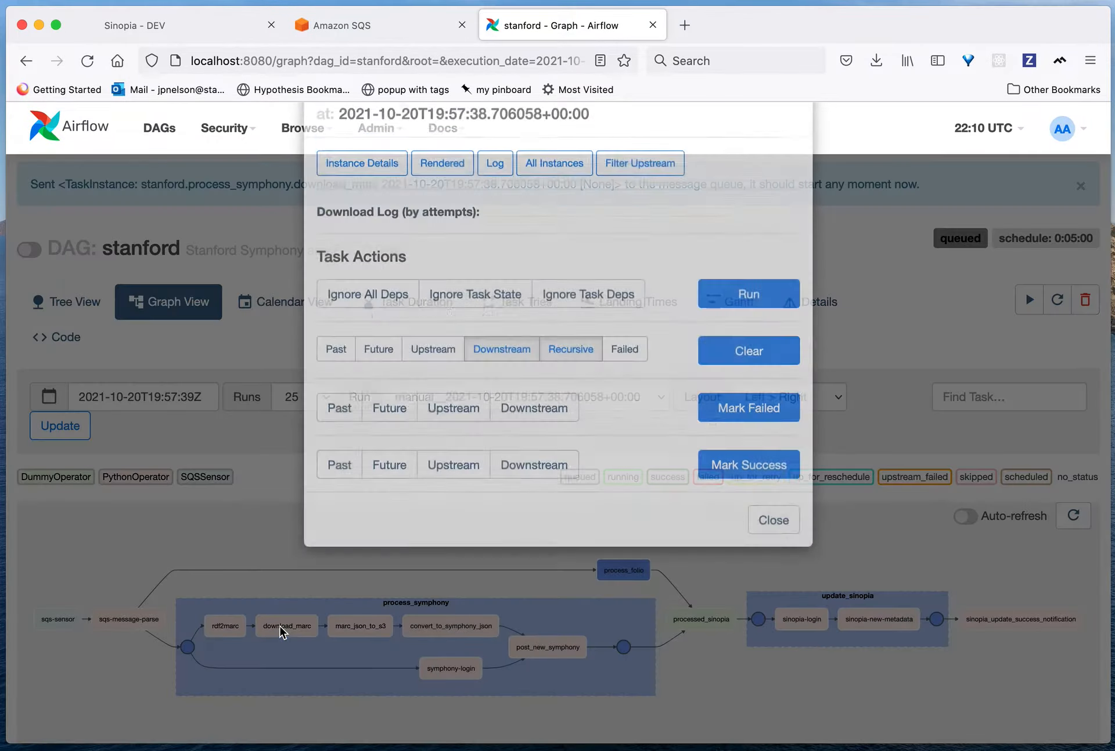
left_click(494, 225)
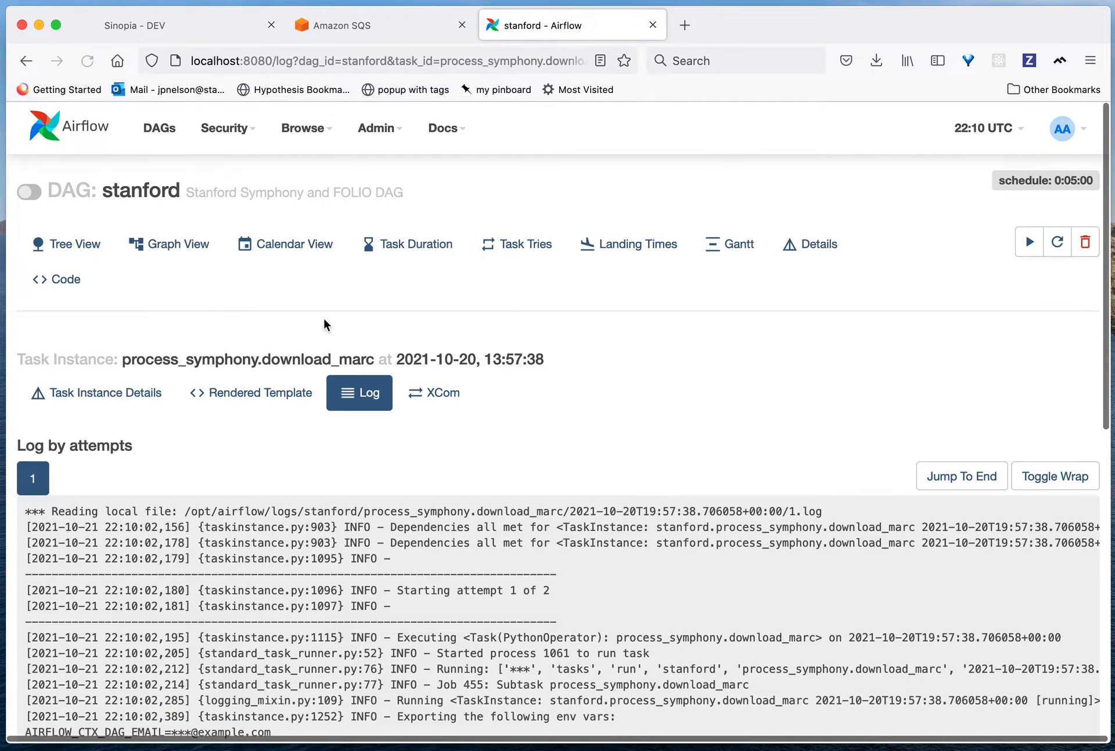
left_click(456, 398)
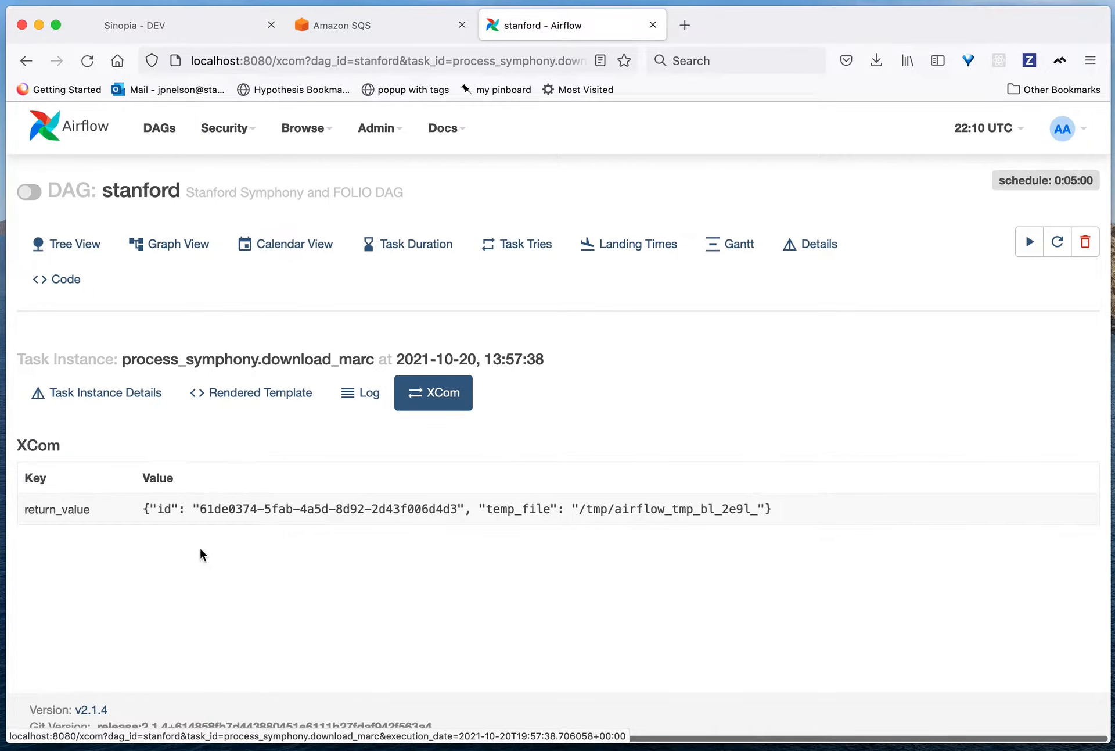
left_click_drag(420, 497, 547, 524)
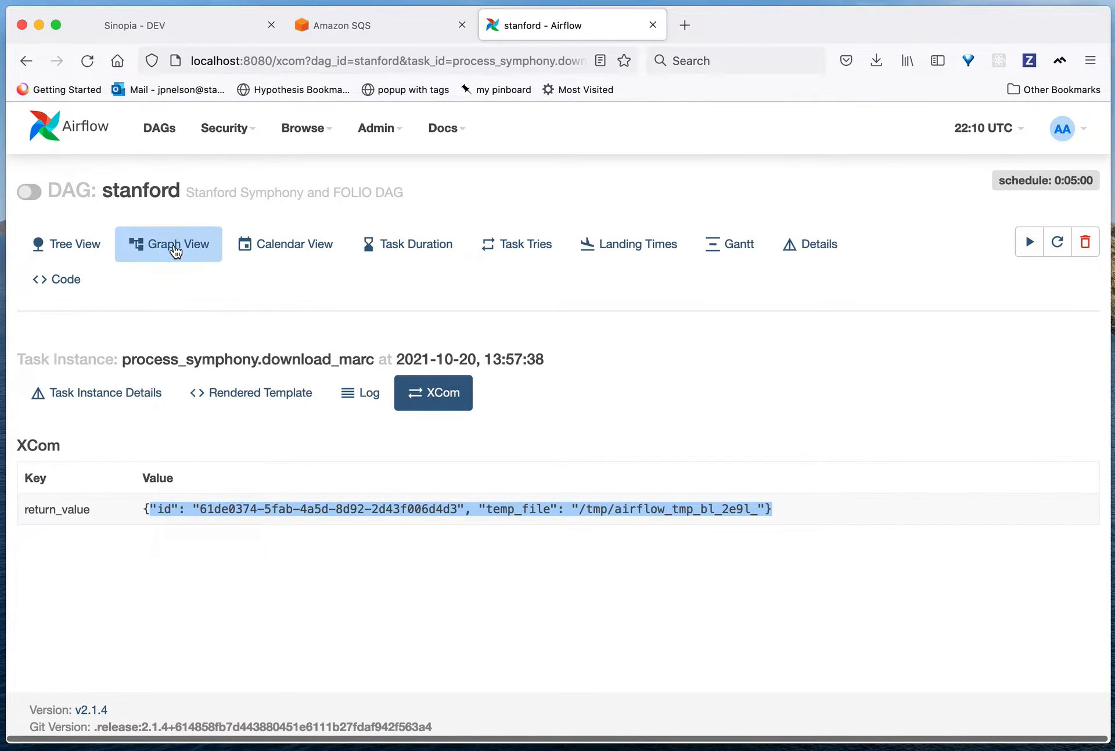
Step: Return to the graph, clear the marc_json_to_s3 task with its downstream tasks recursively, confirm, and run marc_json_to_s3
left_click(176, 248)
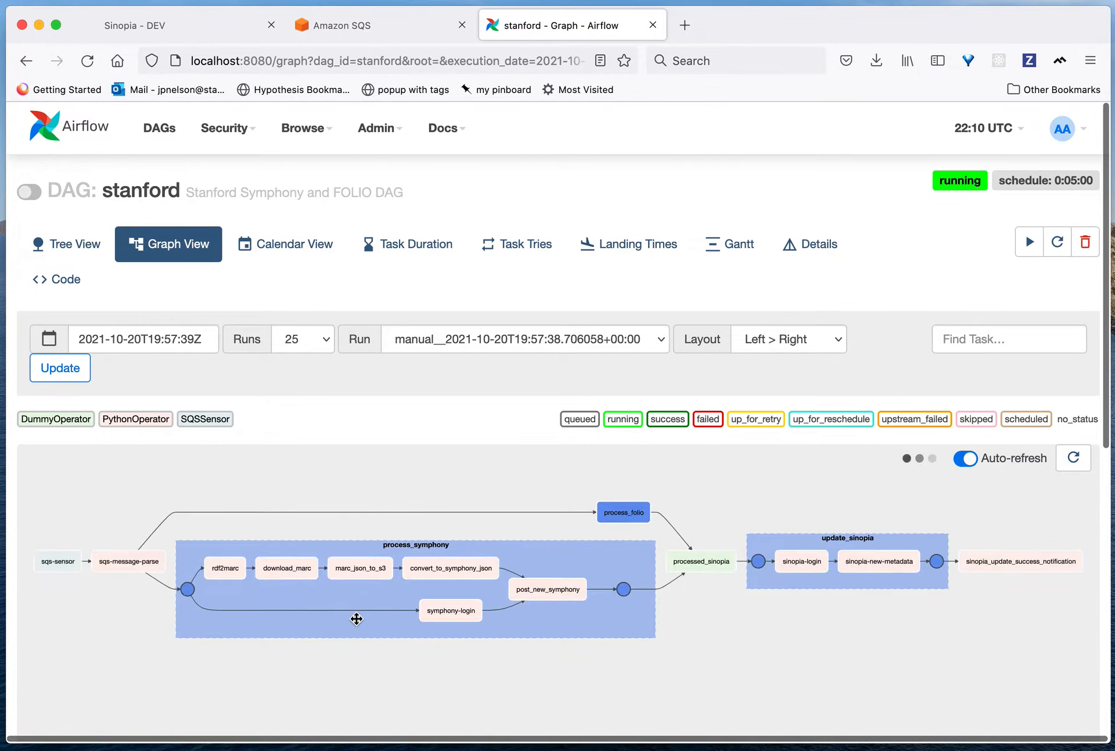
scroll(357, 622, "down", 1)
scroll(393, 579, "up", 2)
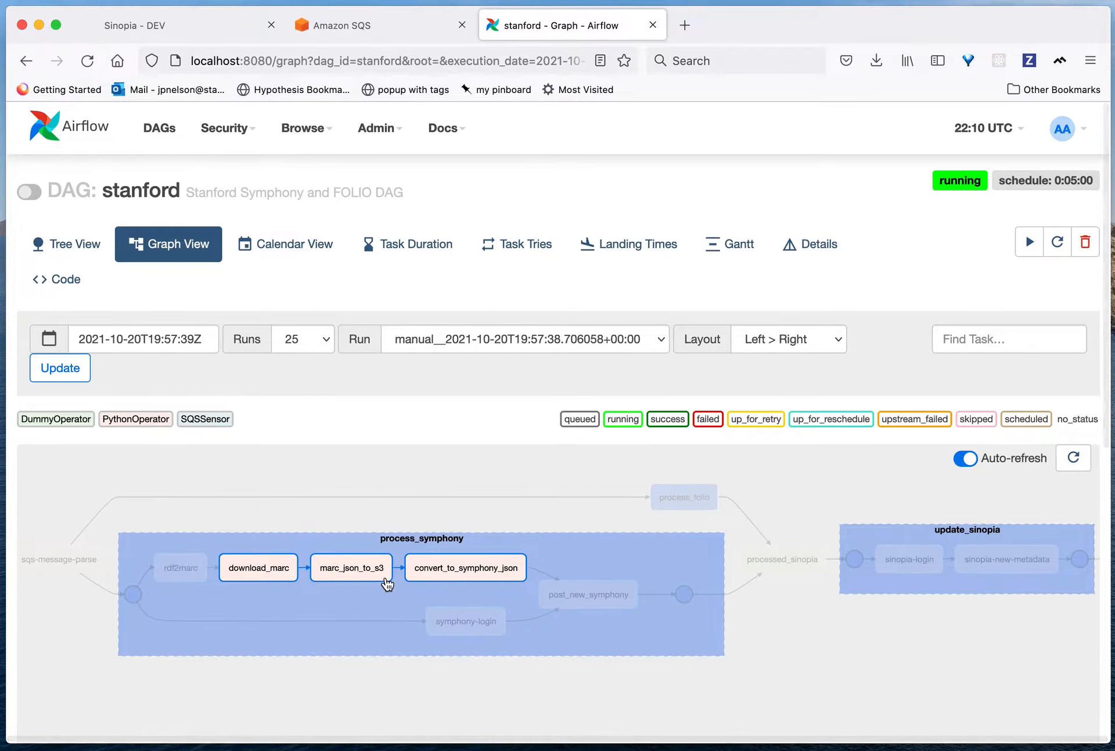
left_click(342, 567)
left_click(761, 420)
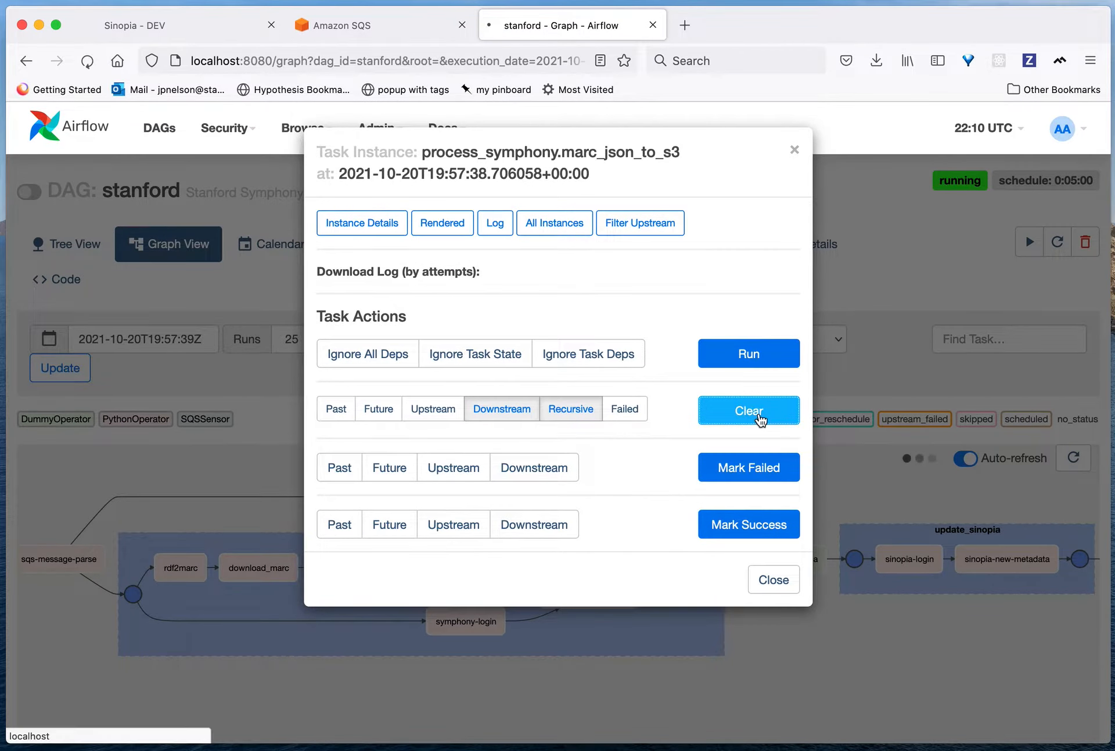
left_click(38, 414)
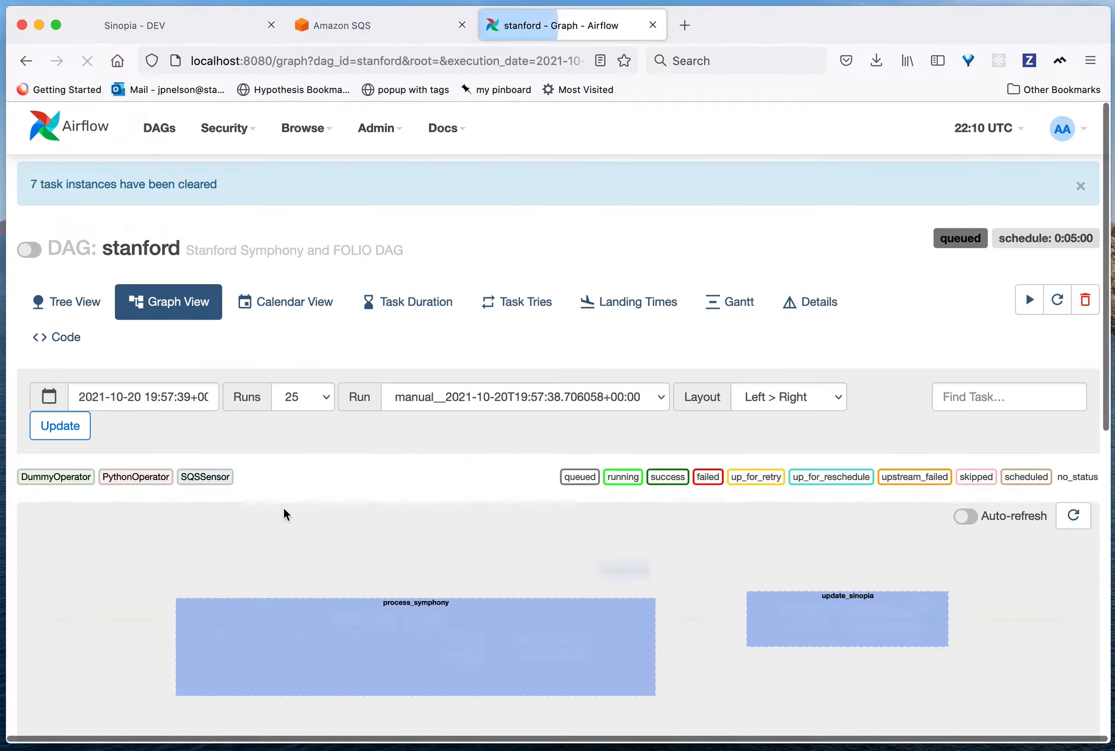
left_click(369, 631)
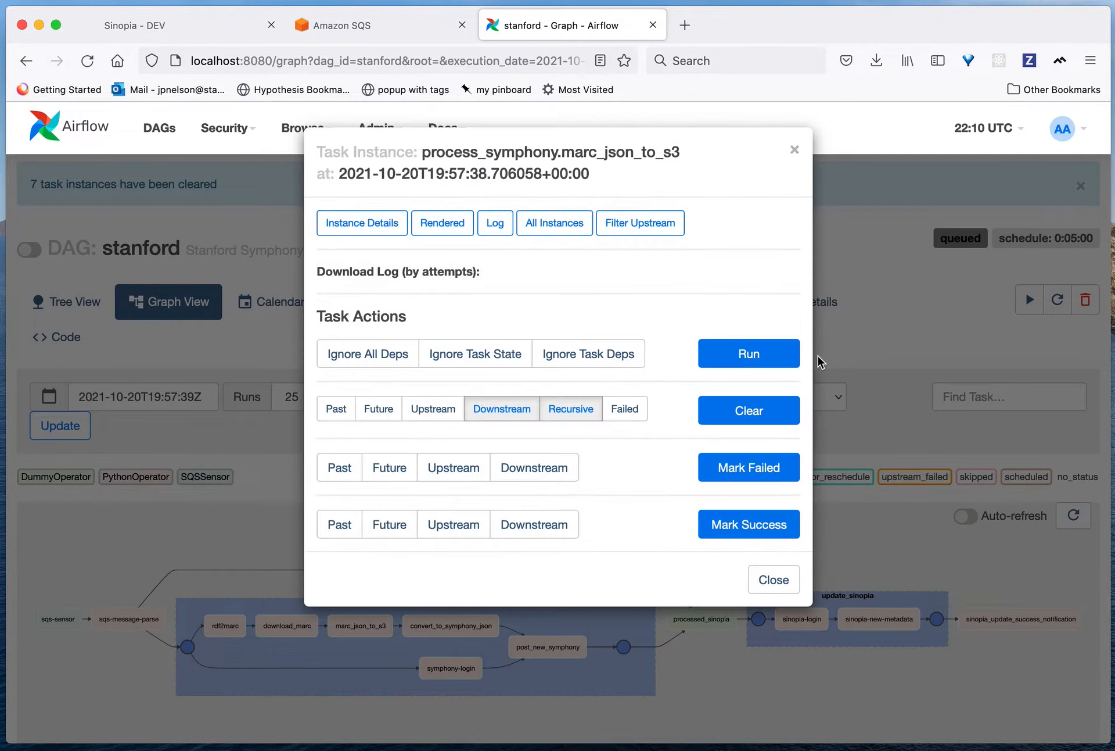
left_click(766, 355)
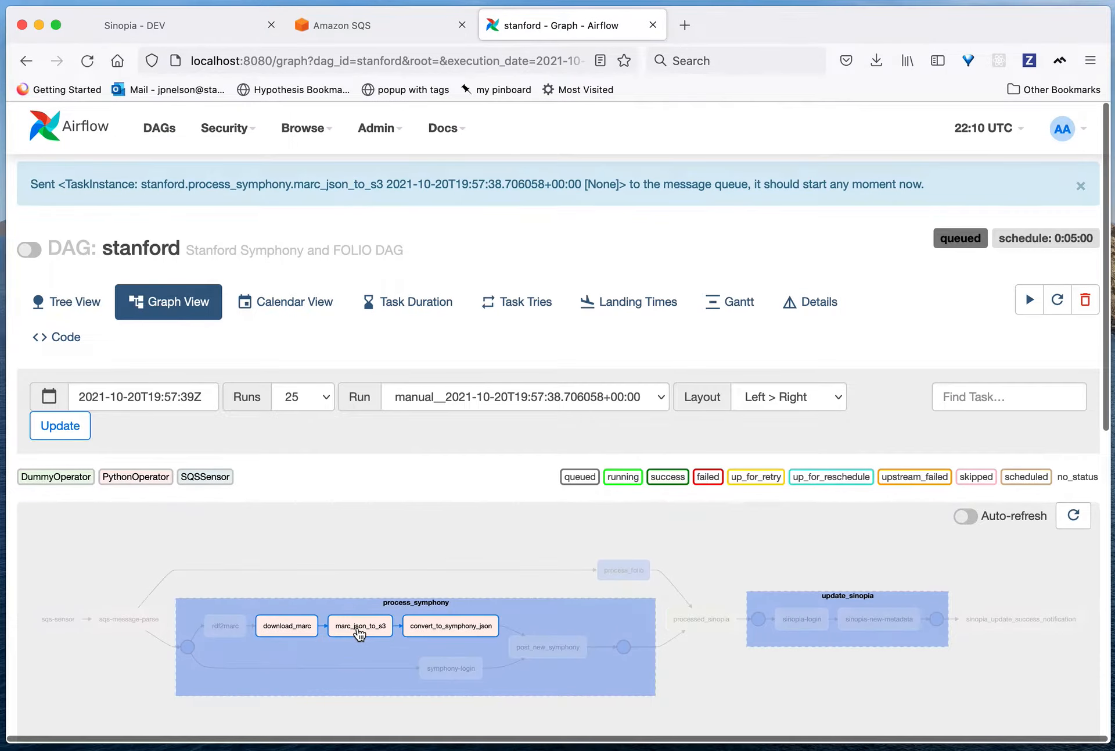
Step: Open the marc_json_to_s3 task's log and examine the MARC JSON record in its XCom return_value
left_click(357, 626)
left_click(494, 223)
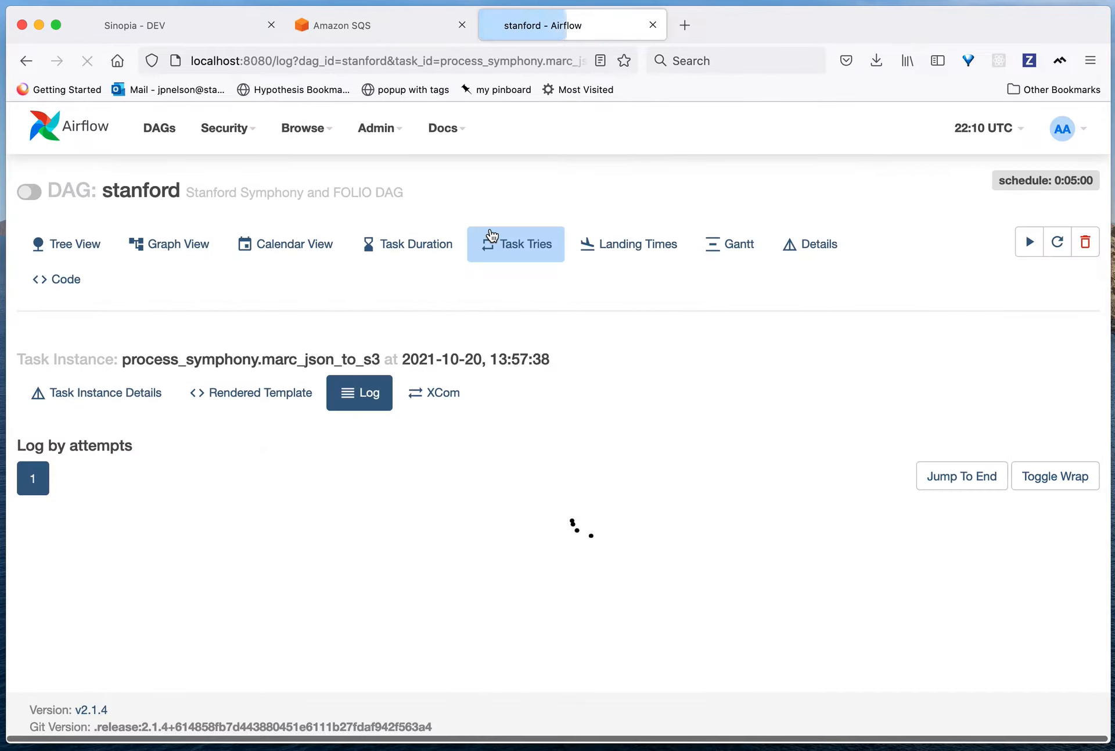
scroll(435, 587, "down", 7)
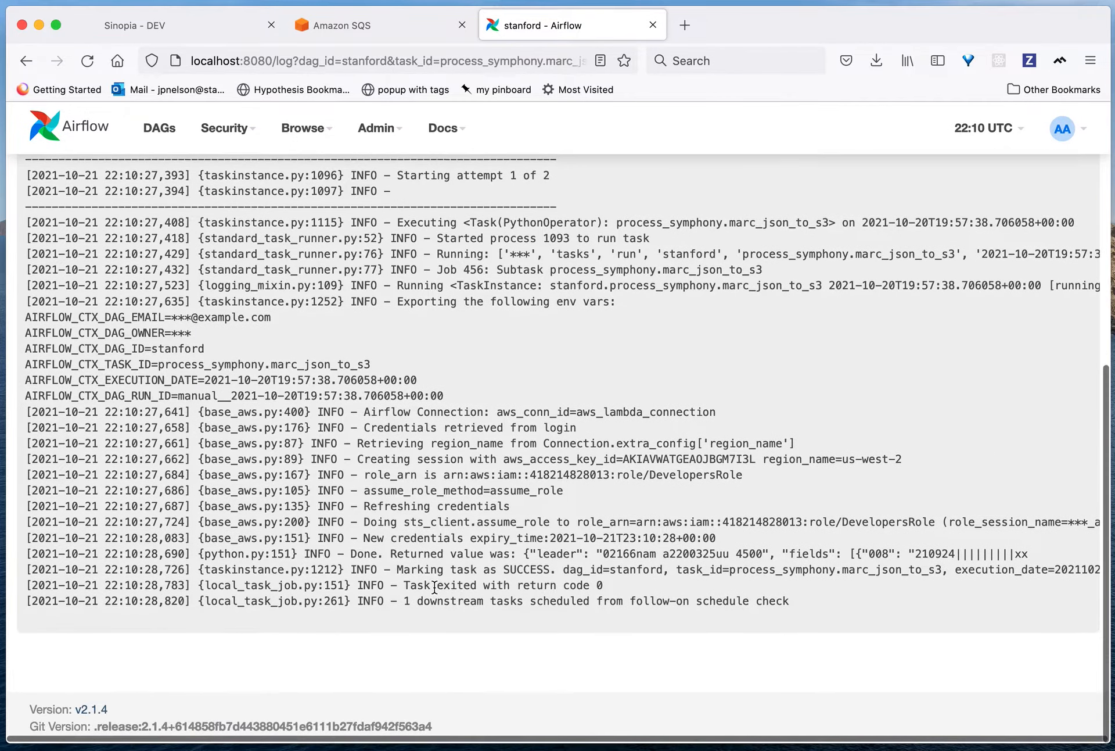
scroll(438, 323, "up", 8)
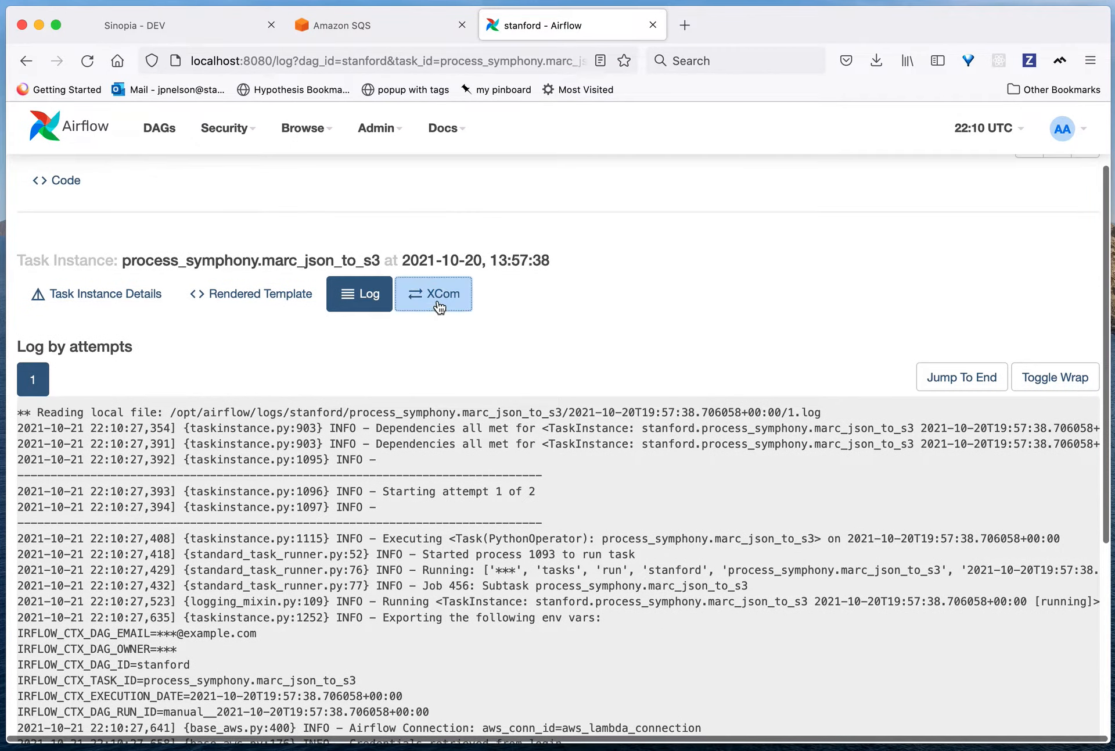
left_click(438, 300)
scroll(425, 543, "down", 7)
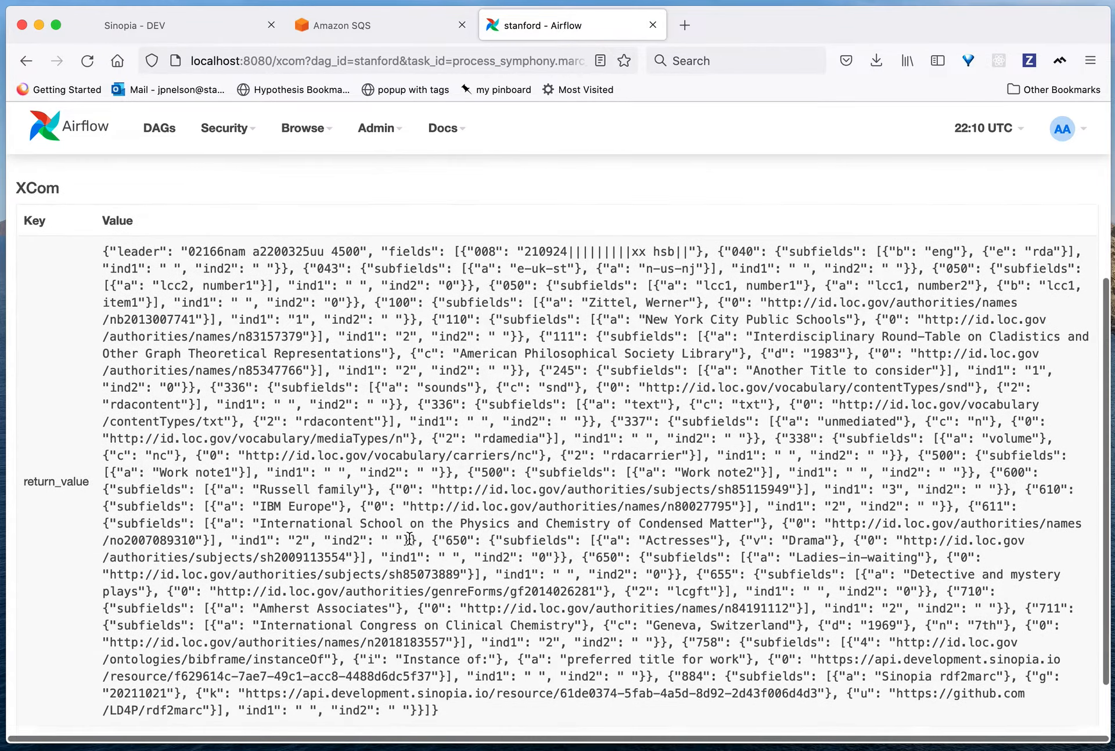
scroll(409, 538, "up", 8)
scroll(410, 538, "down", 1)
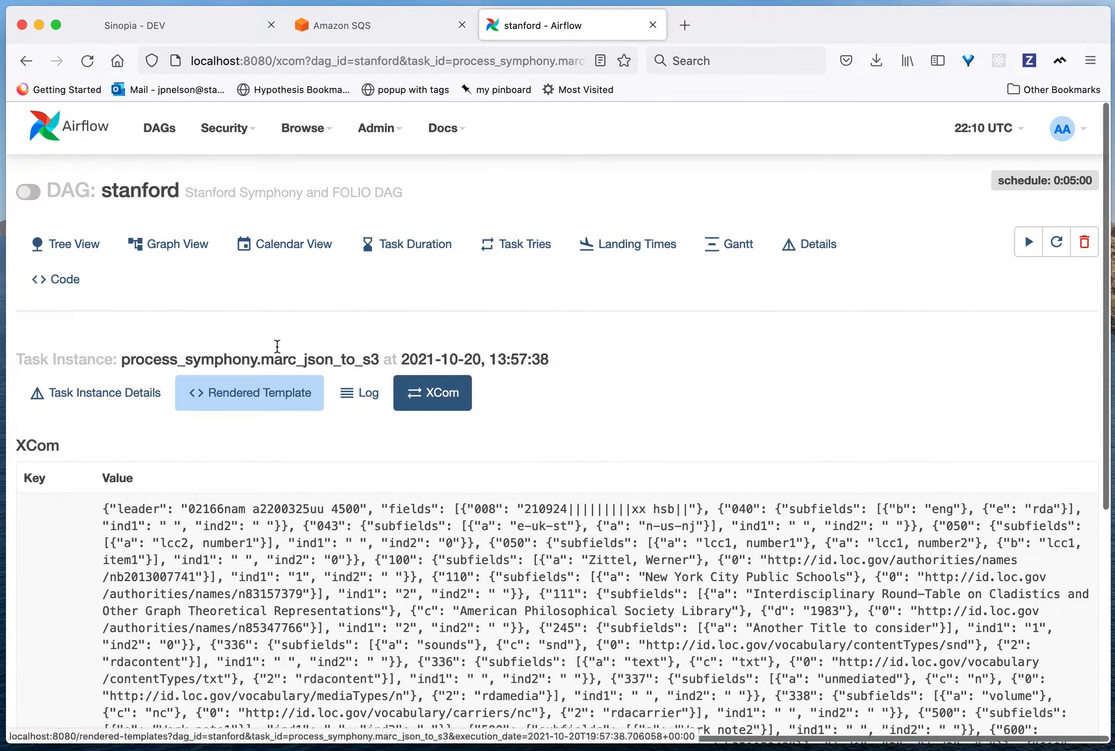
Step: Return to the graph and clear the convert_to_symphony_json task with its downstream tasks recursively, confirming the list of task instances
left_click(193, 255)
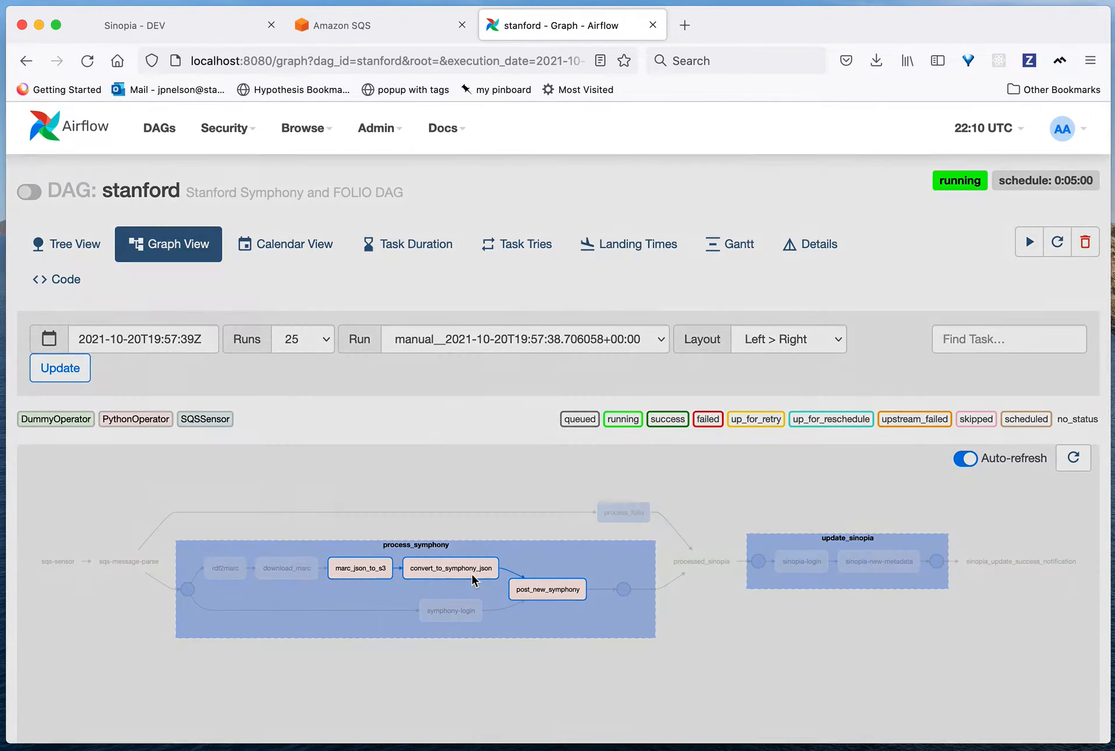
left_click(459, 568)
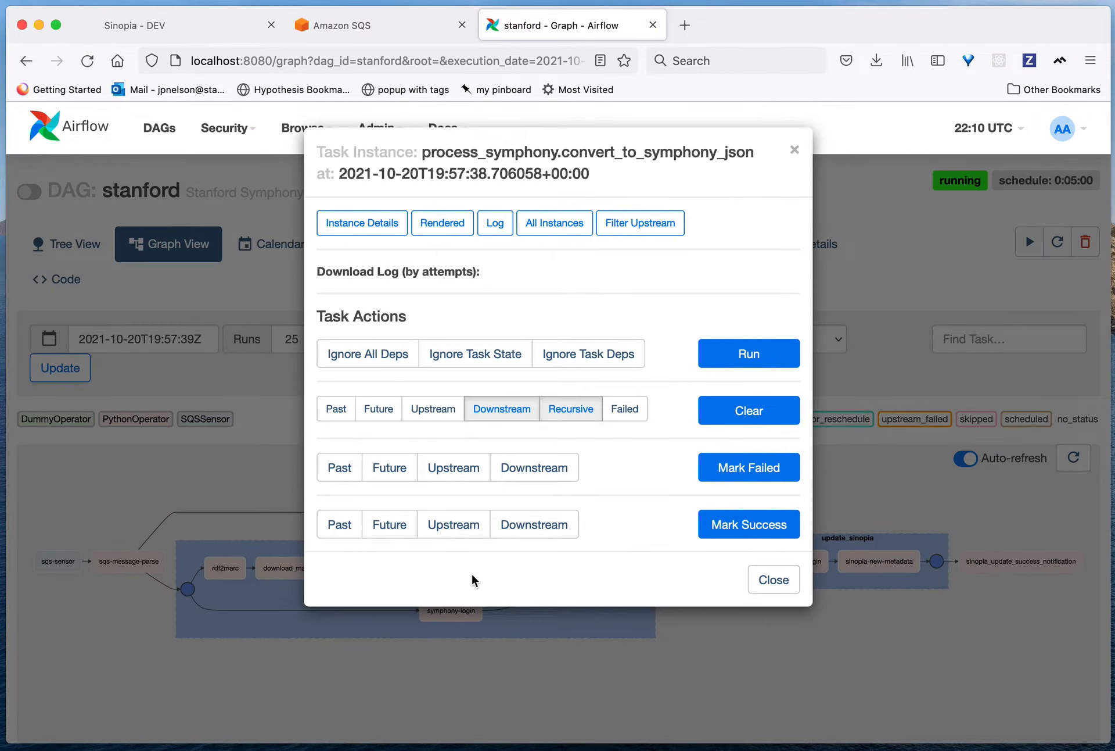
left_click(749, 410)
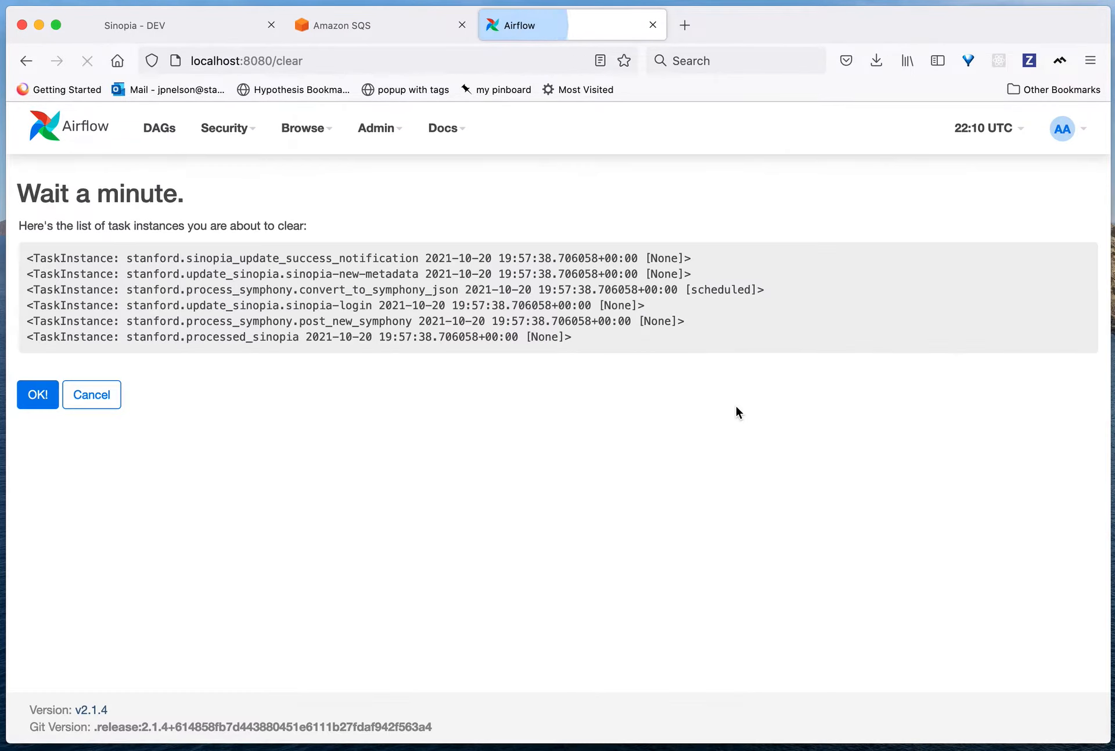
left_click(32, 395)
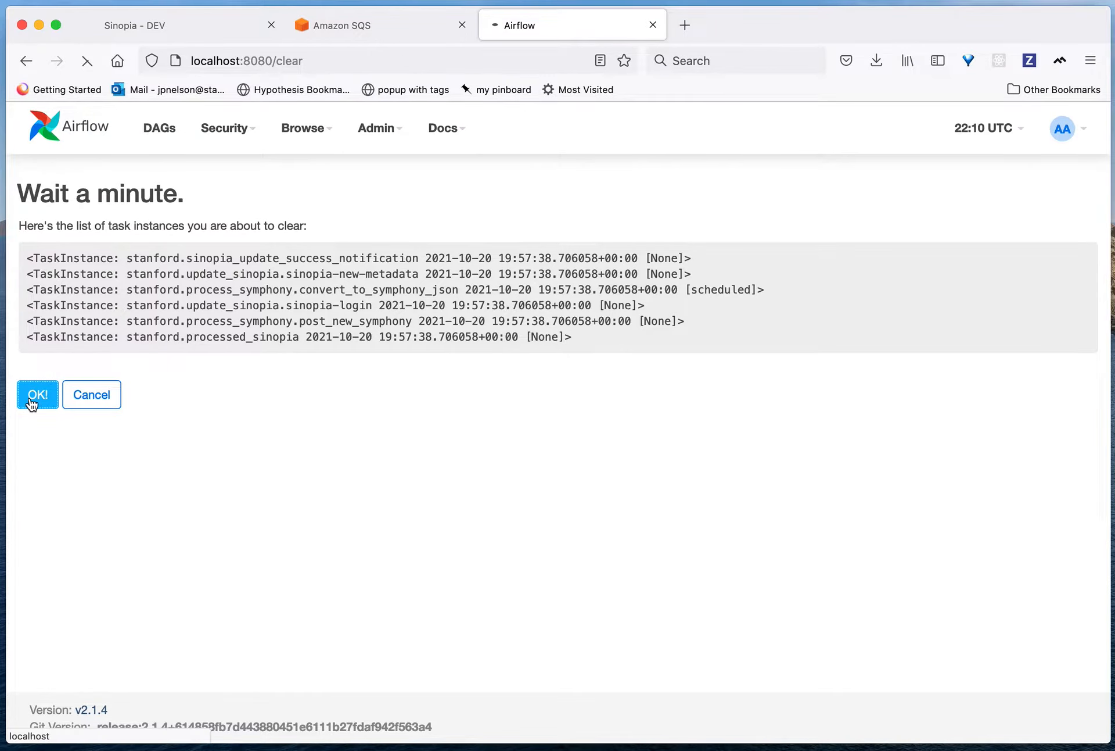
Step: Check the convert_to_symphony_json task's log and XCom values
left_click(474, 624)
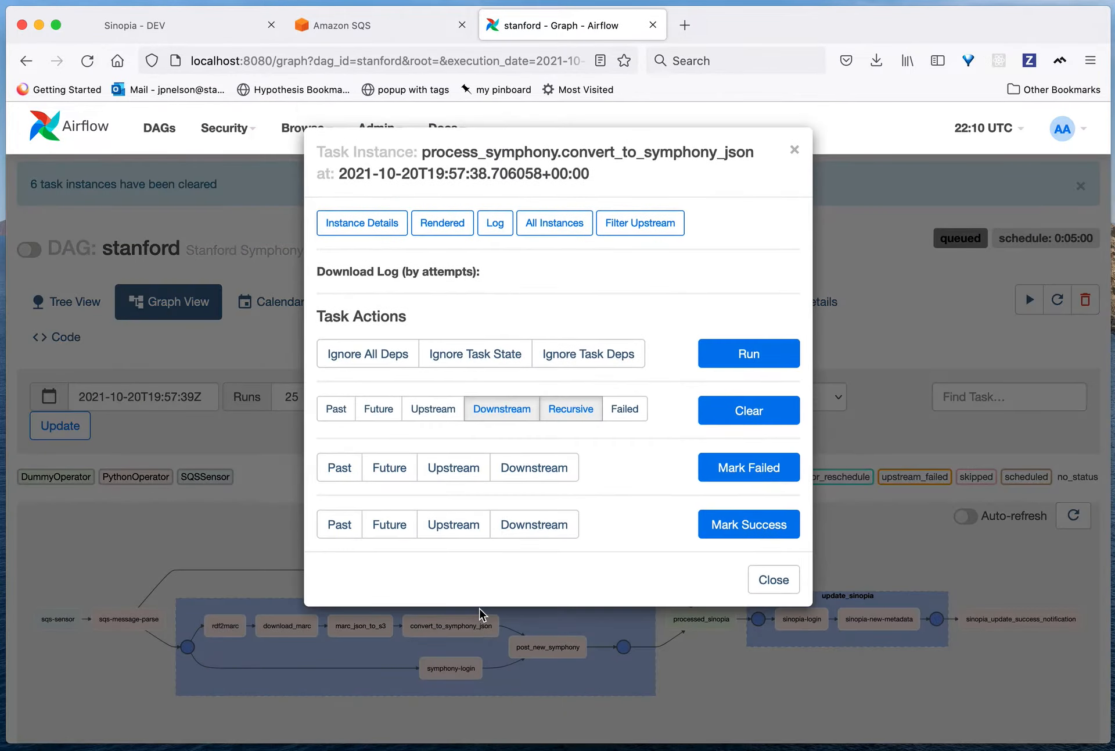
left_click(495, 223)
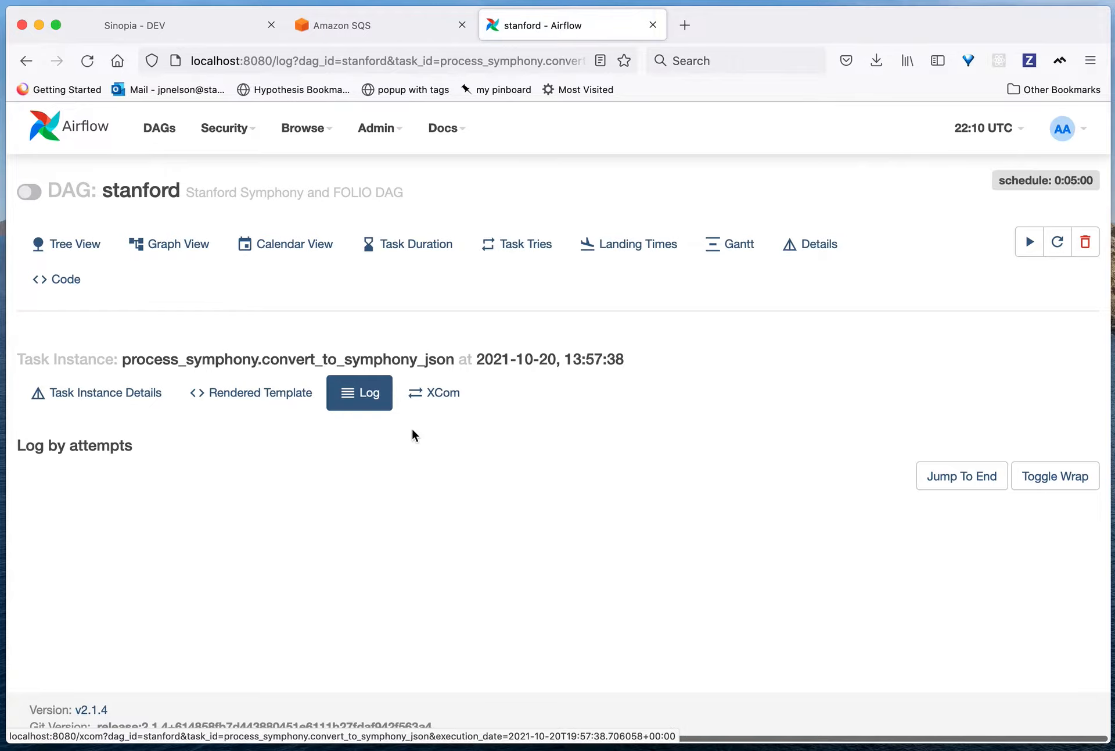
left_click(436, 393)
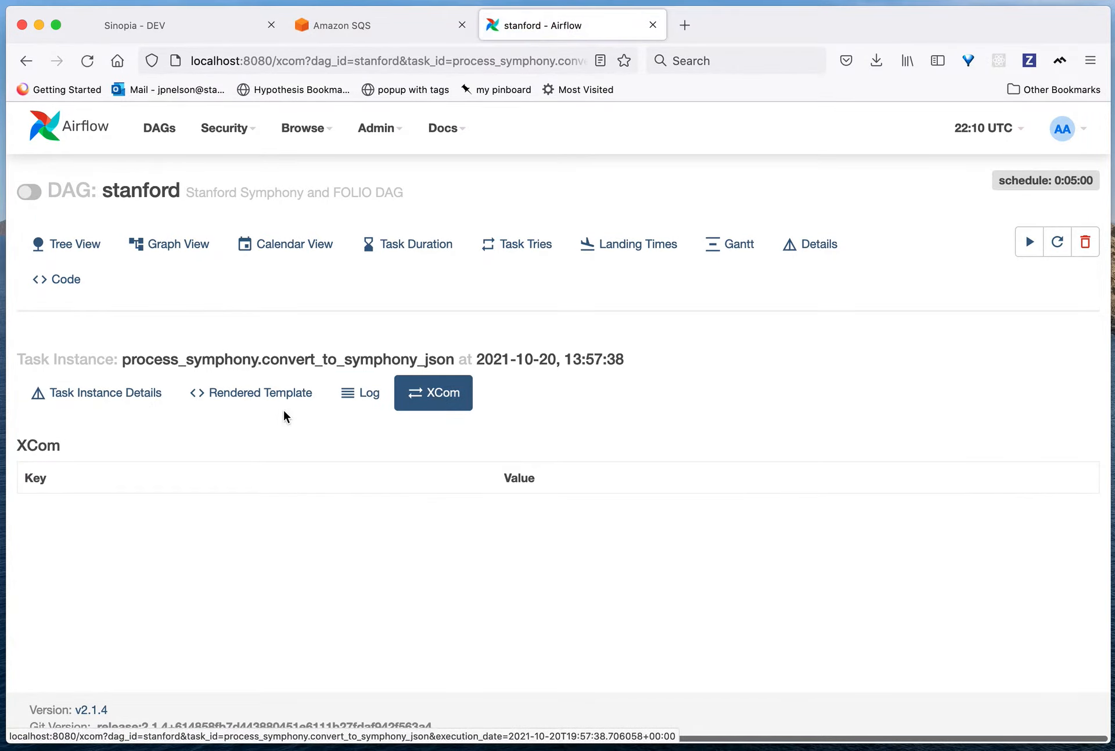
Step: Return to the graph and run the convert_to_symphony_json task
left_click(162, 249)
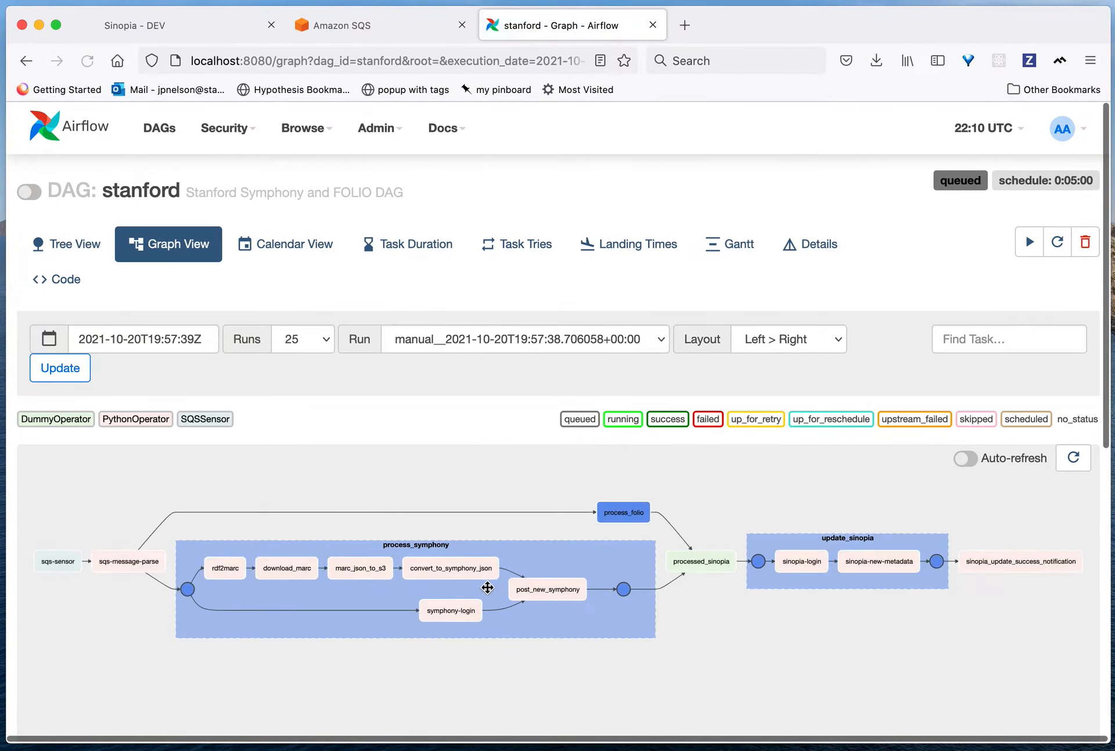
left_click(463, 572)
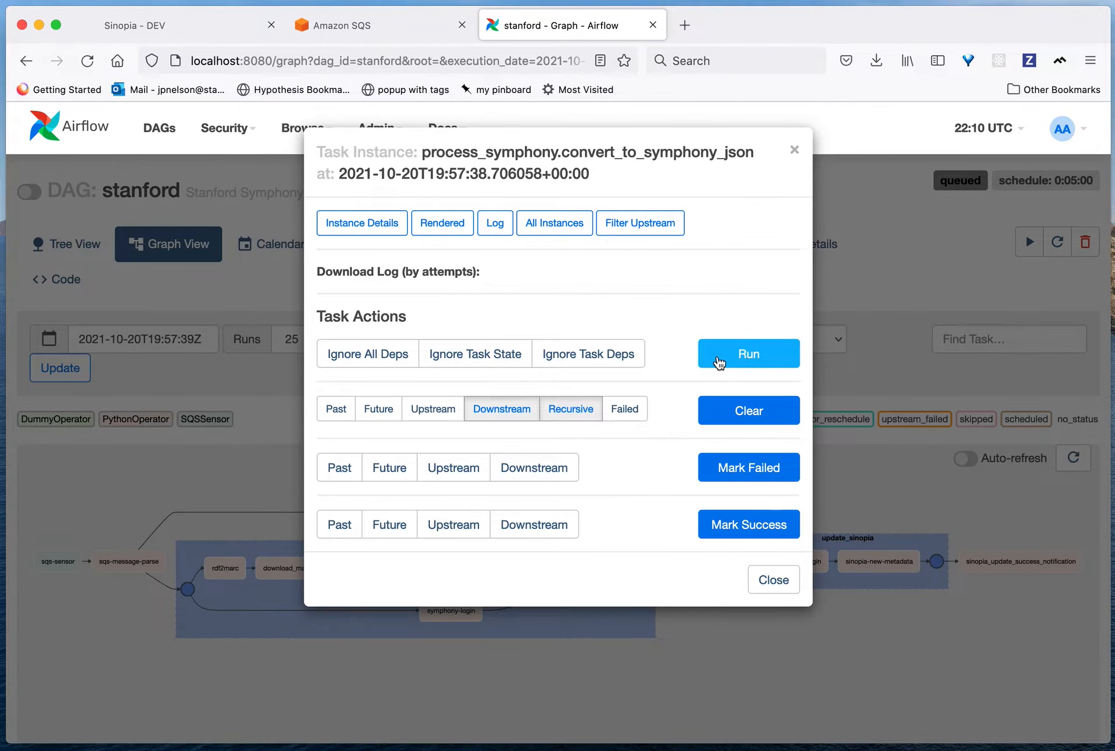
left_click(719, 360)
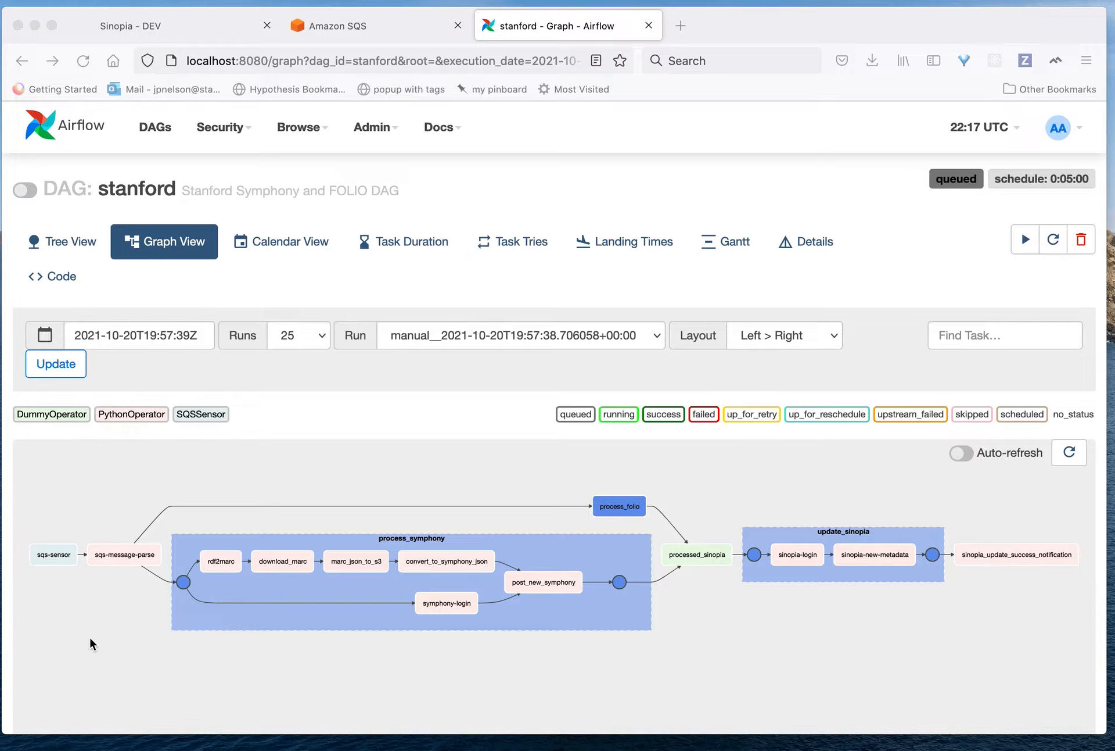
Step: Clear the symphony-login task with its downstream tasks recursively, confirm, and run symphony-login
left_click(445, 604)
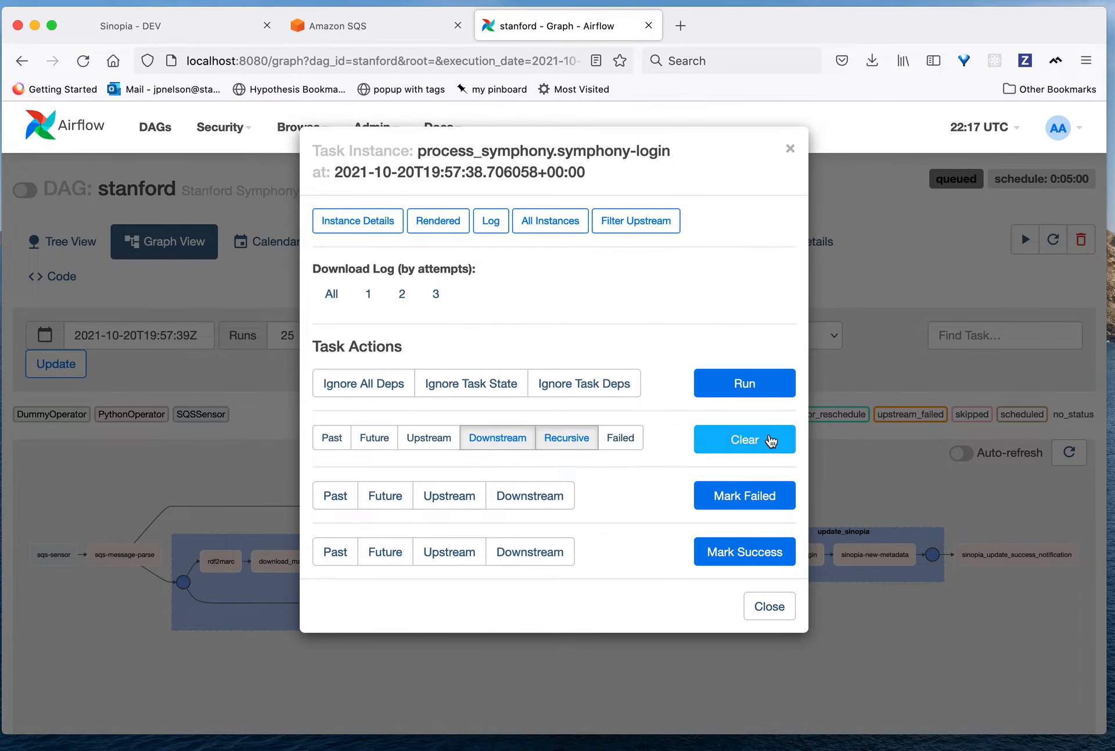
left_click(714, 439)
left_click(33, 392)
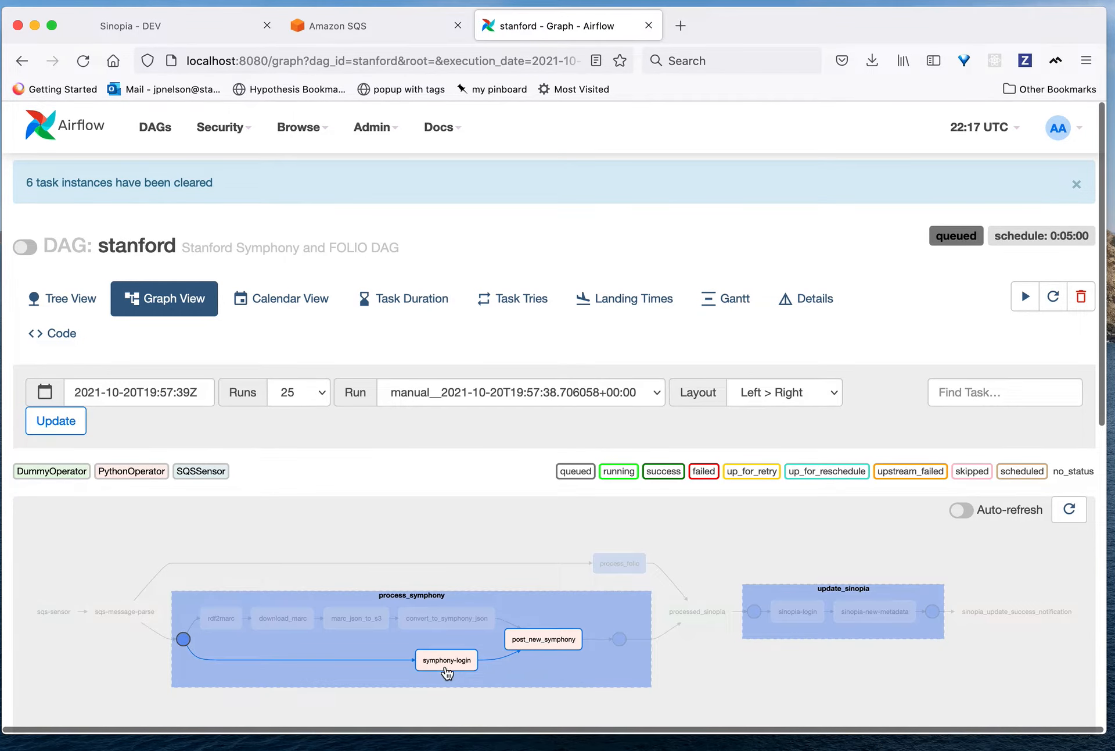
left_click(447, 662)
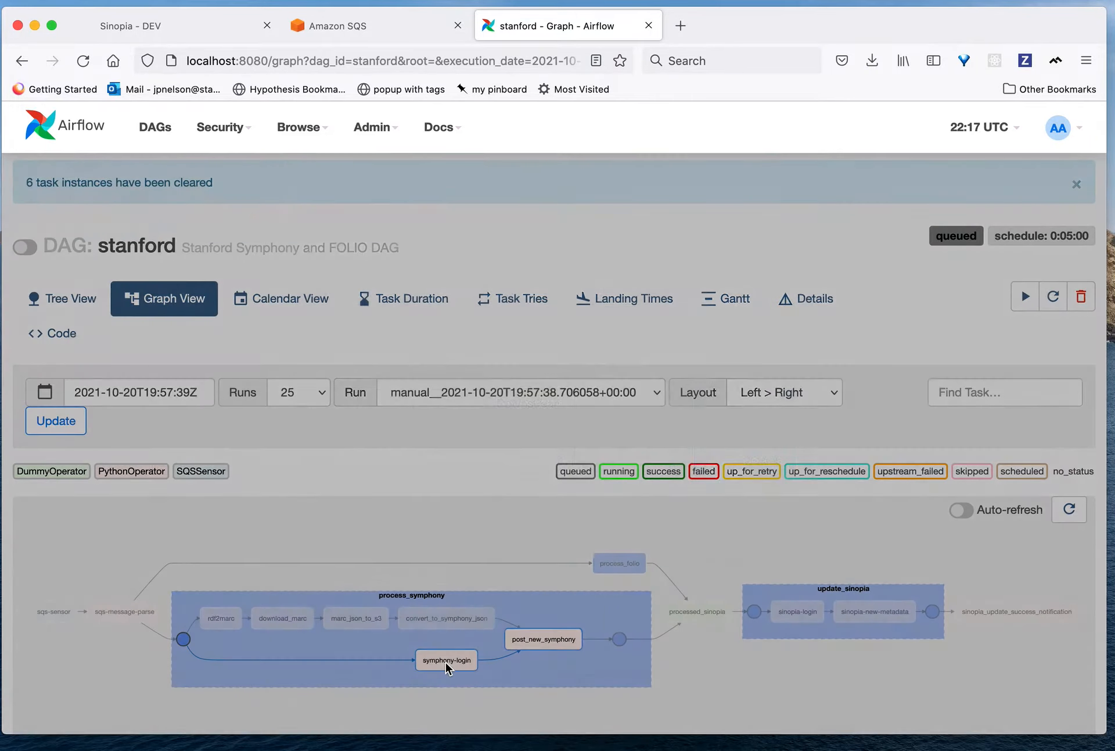
left_click(745, 386)
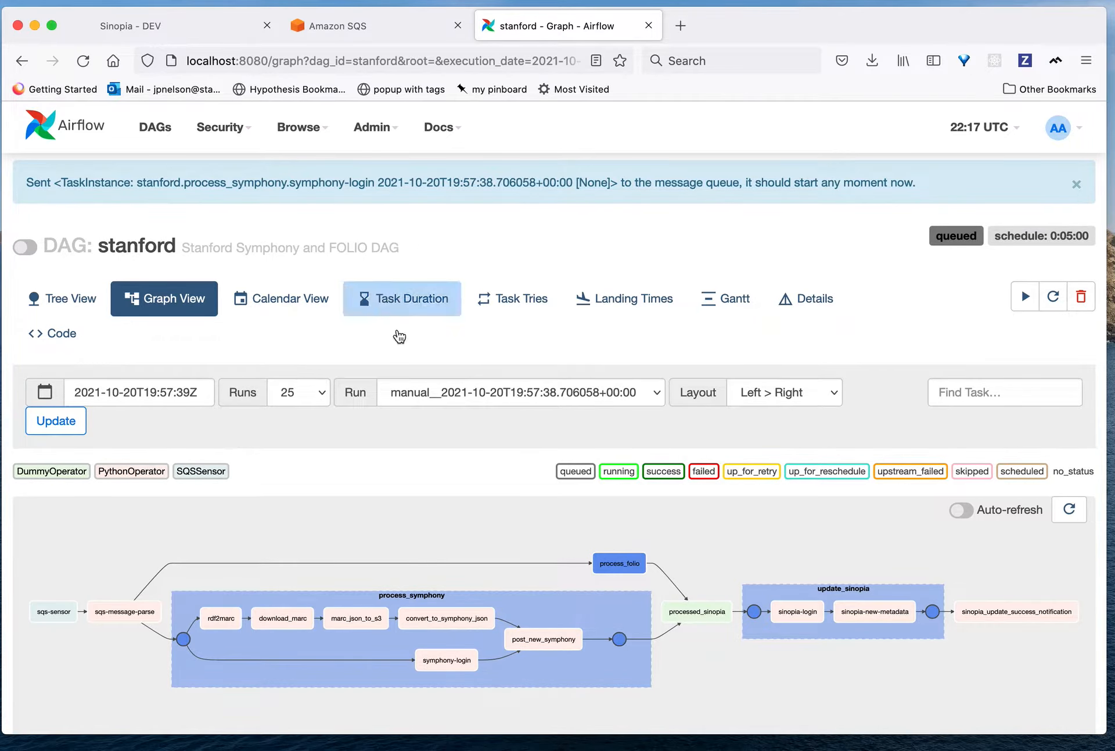
Step: Open the symphony-login task's log and inspect the return_value in its XCom values
left_click(447, 660)
left_click(491, 221)
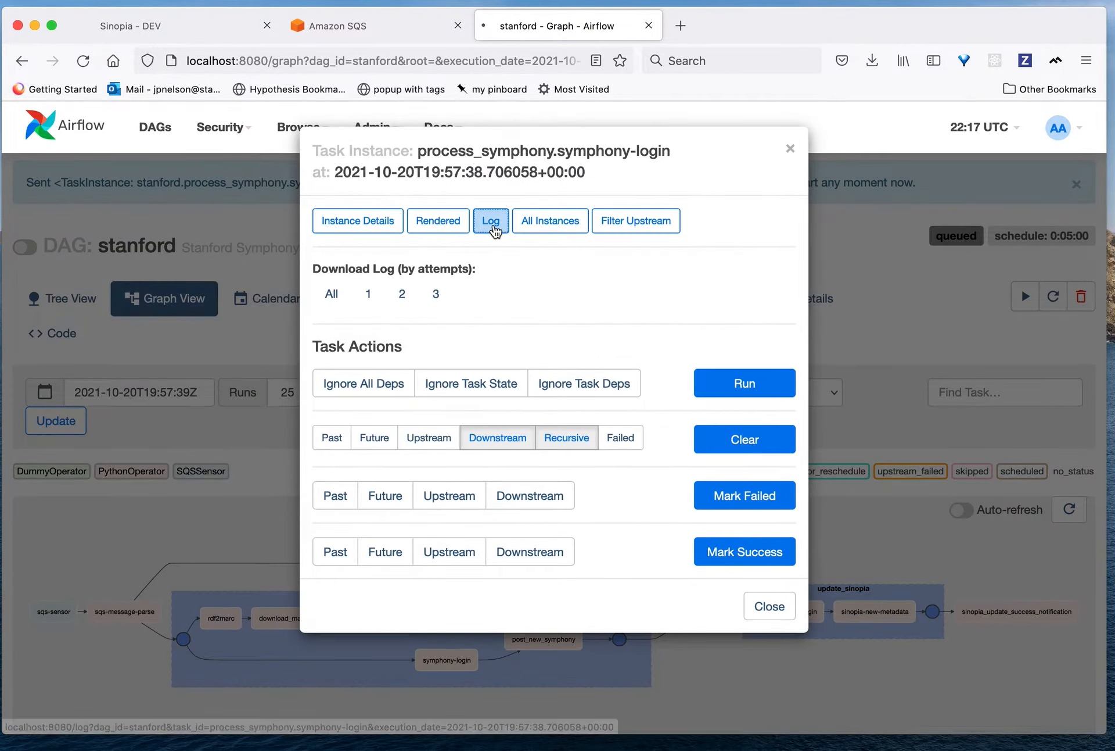
left_click(434, 402)
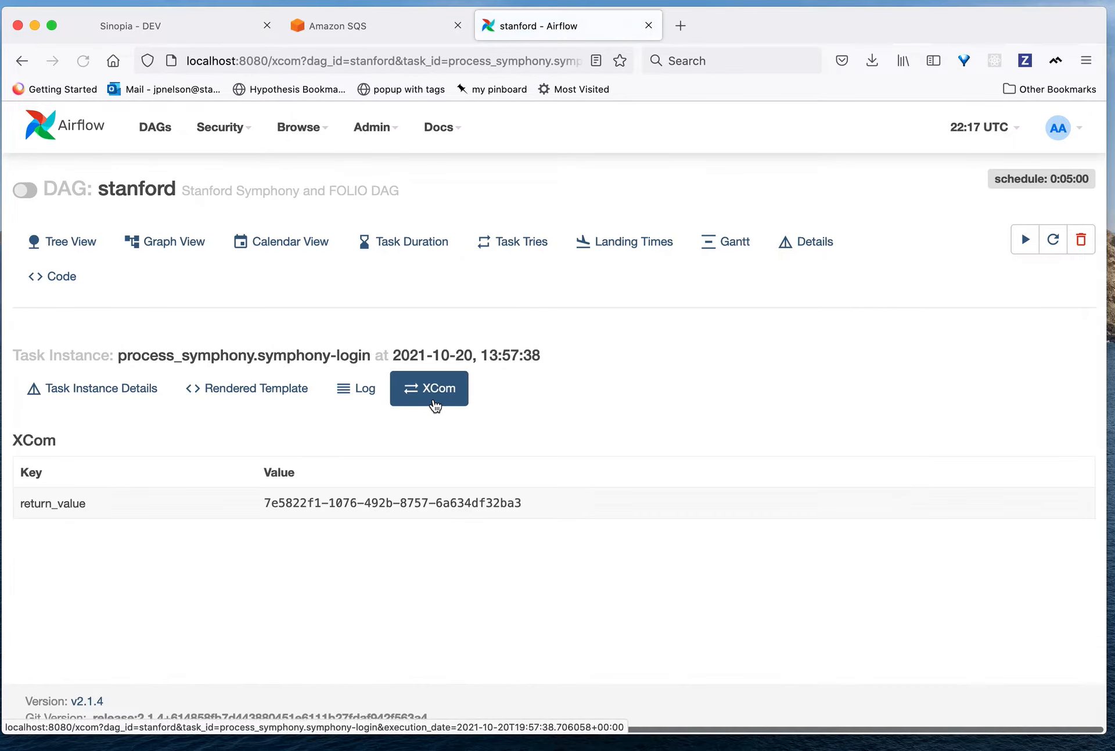
Step: Return to the graph, open the post_new_symphony task's log, and inspect the return_value in its XCom values
left_click(179, 256)
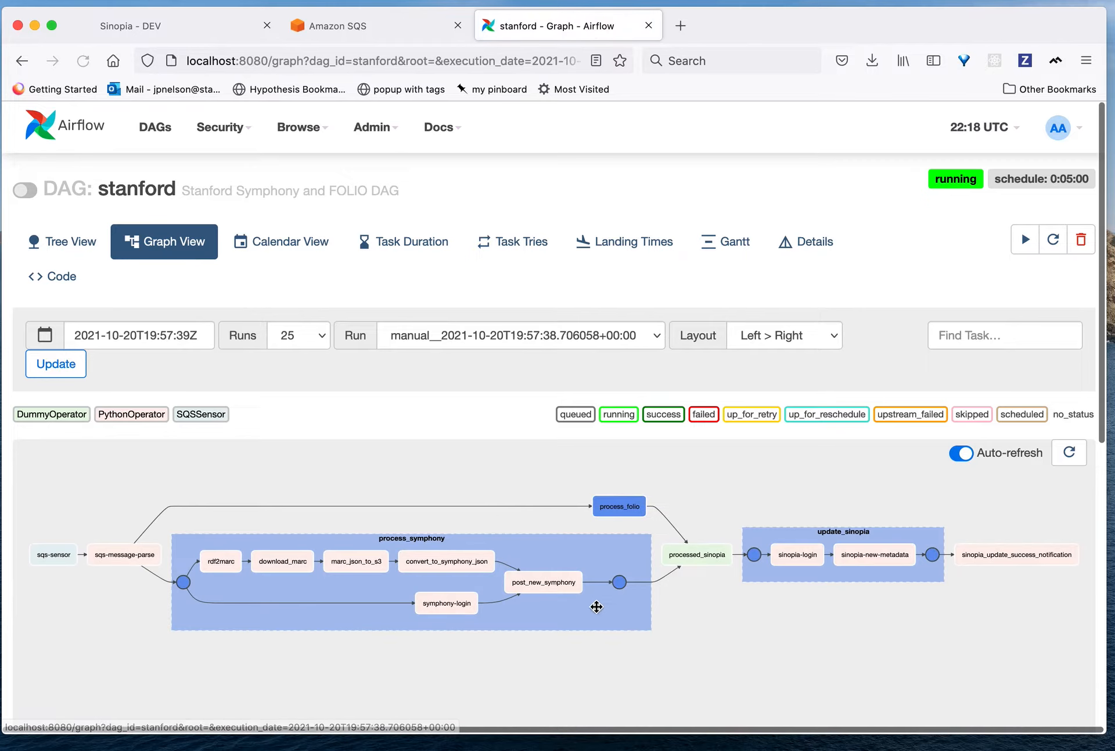
left_click(553, 584)
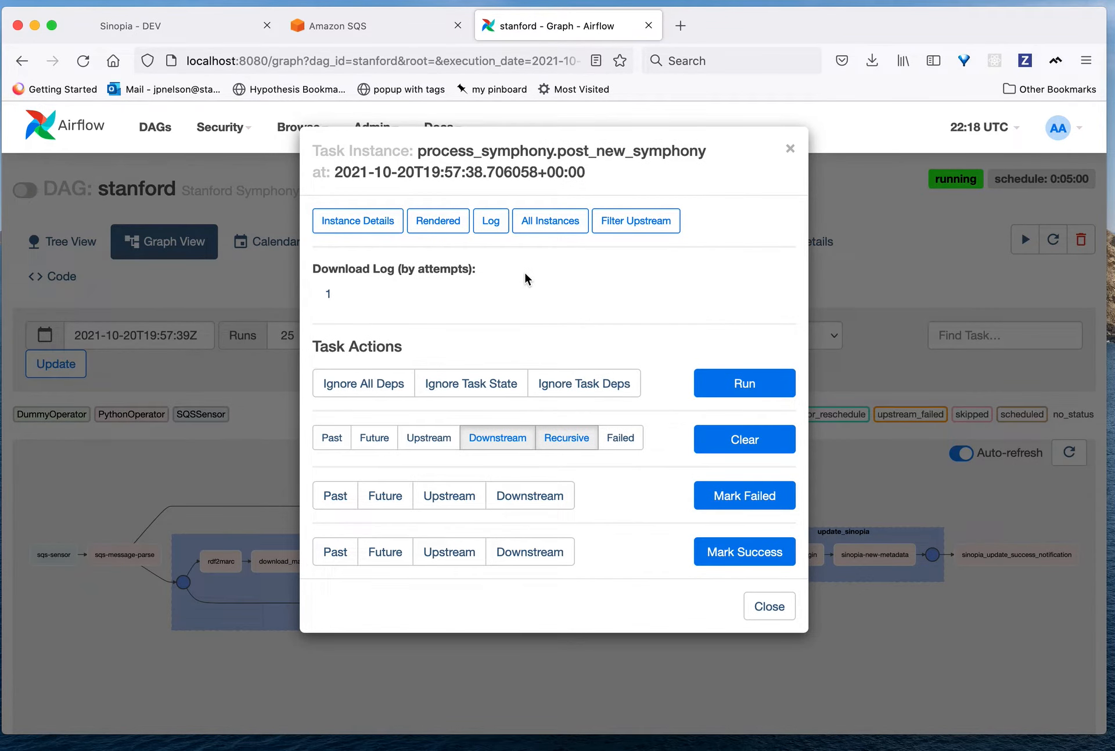
left_click(491, 230)
left_click(439, 382)
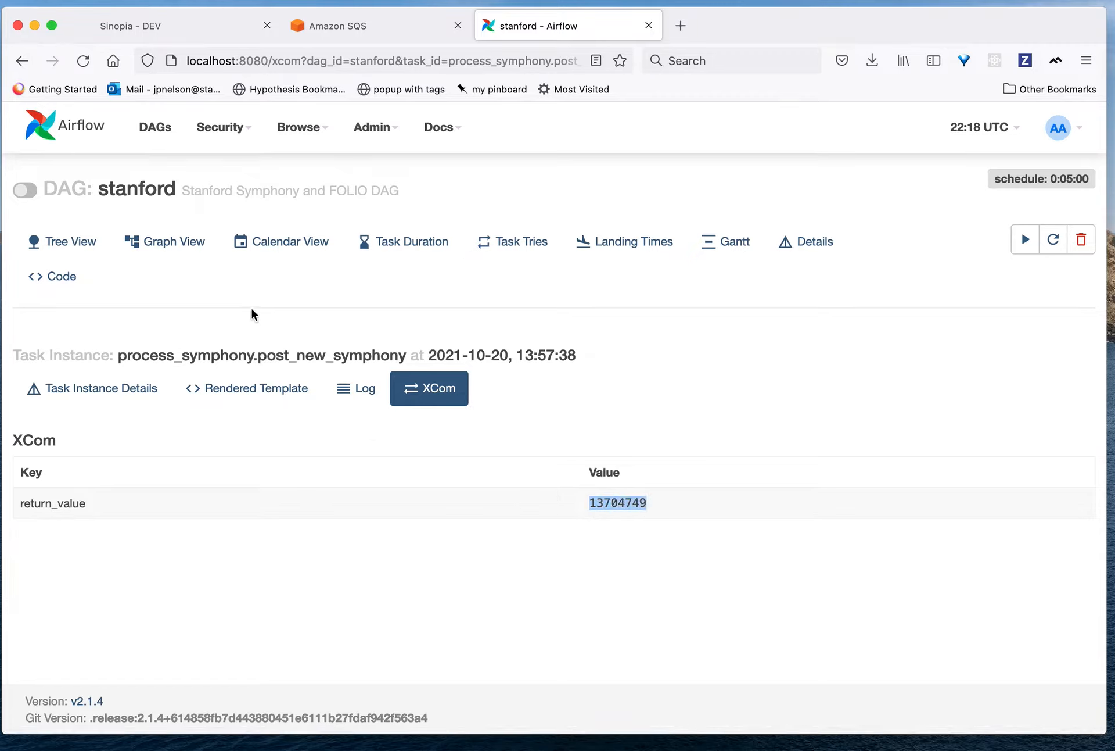
Step: Return to the graph and mark the sinopia-login task and its upstream tasks as success, confirming the list
left_click(164, 244)
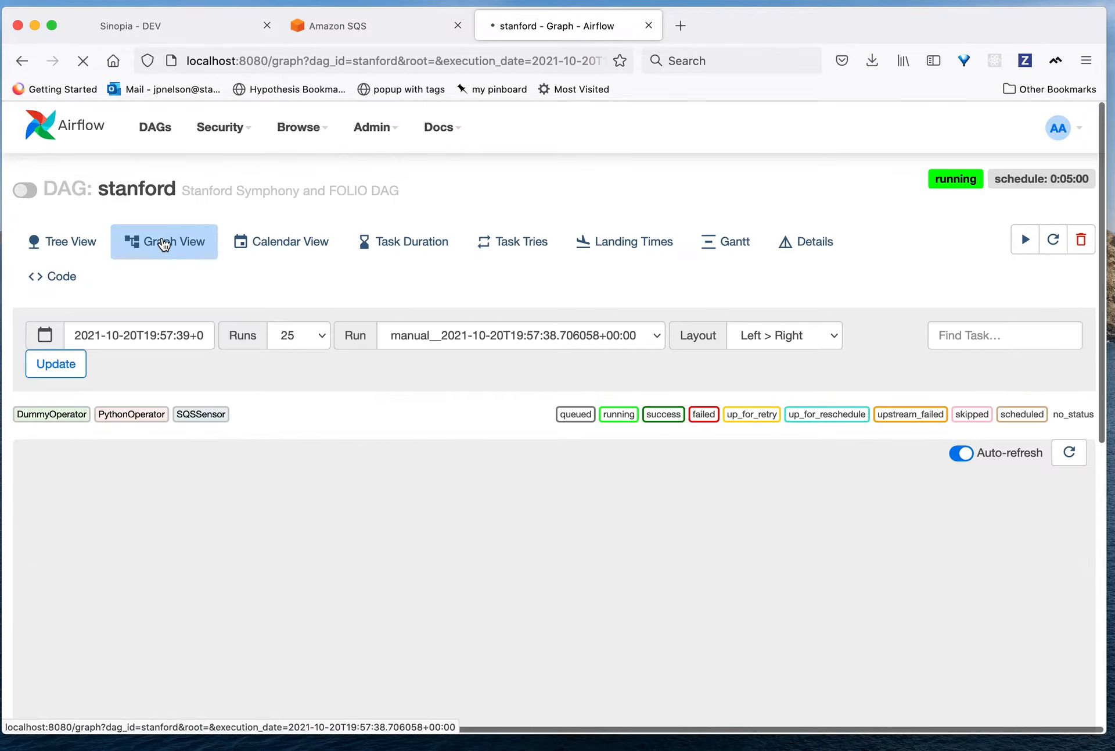
left_click(799, 553)
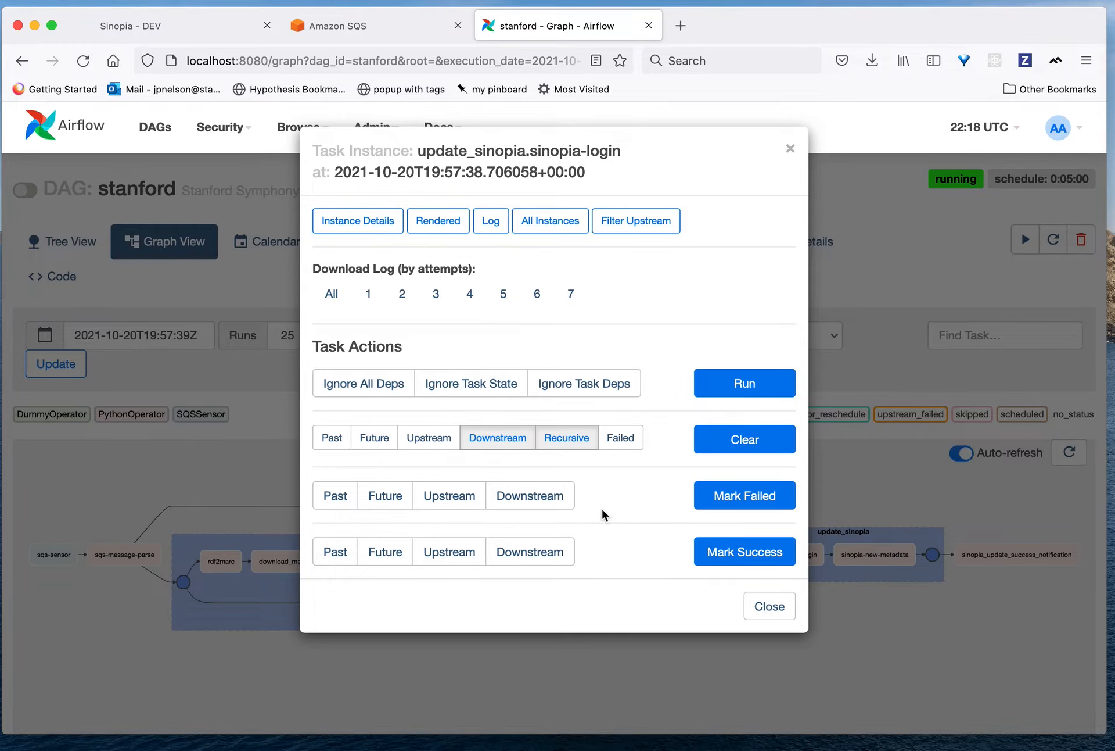
left_click(453, 558)
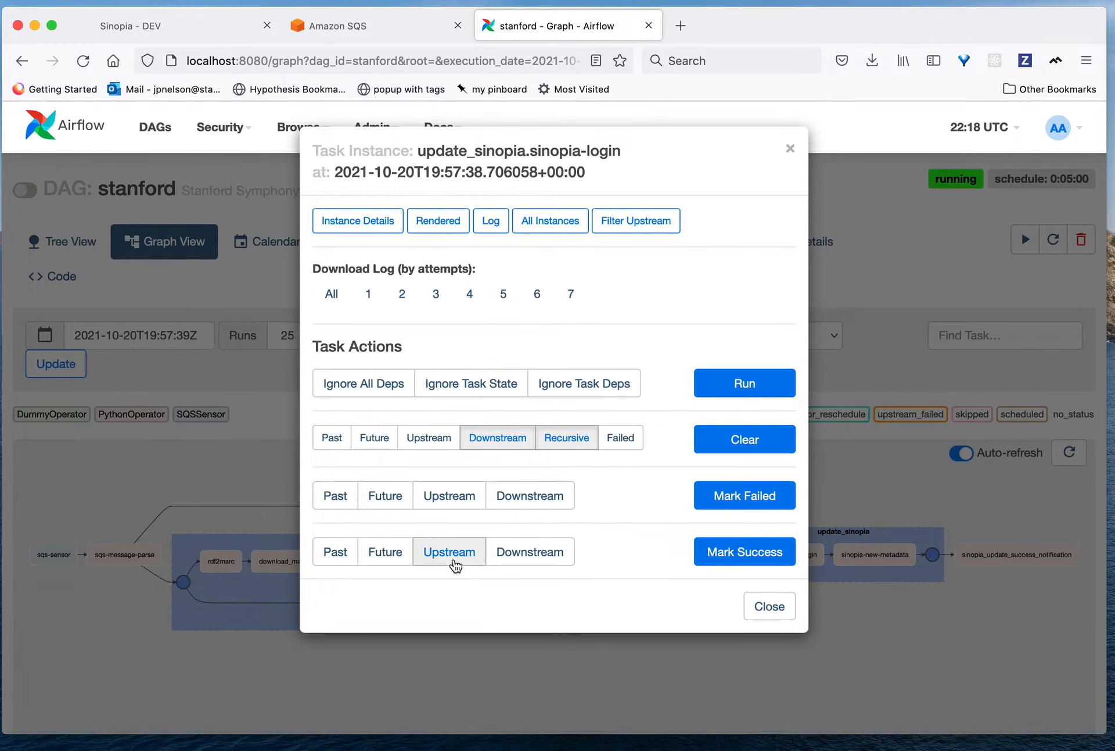
left_click(453, 559)
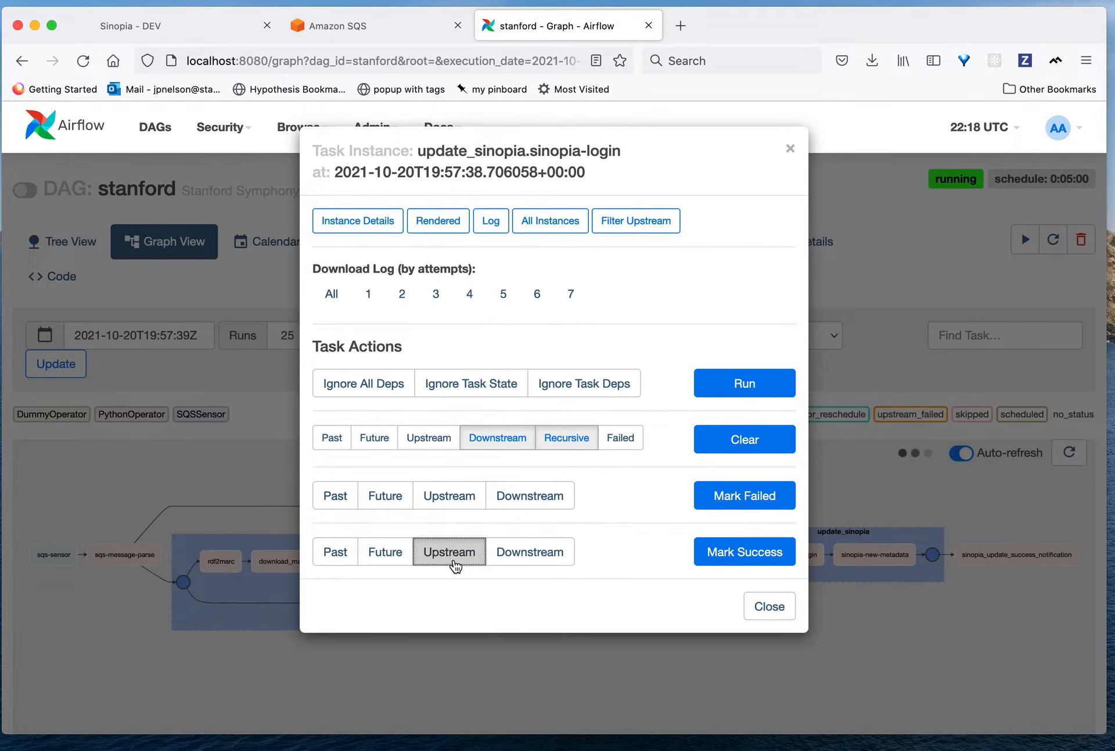
left_click(758, 557)
key("Return")
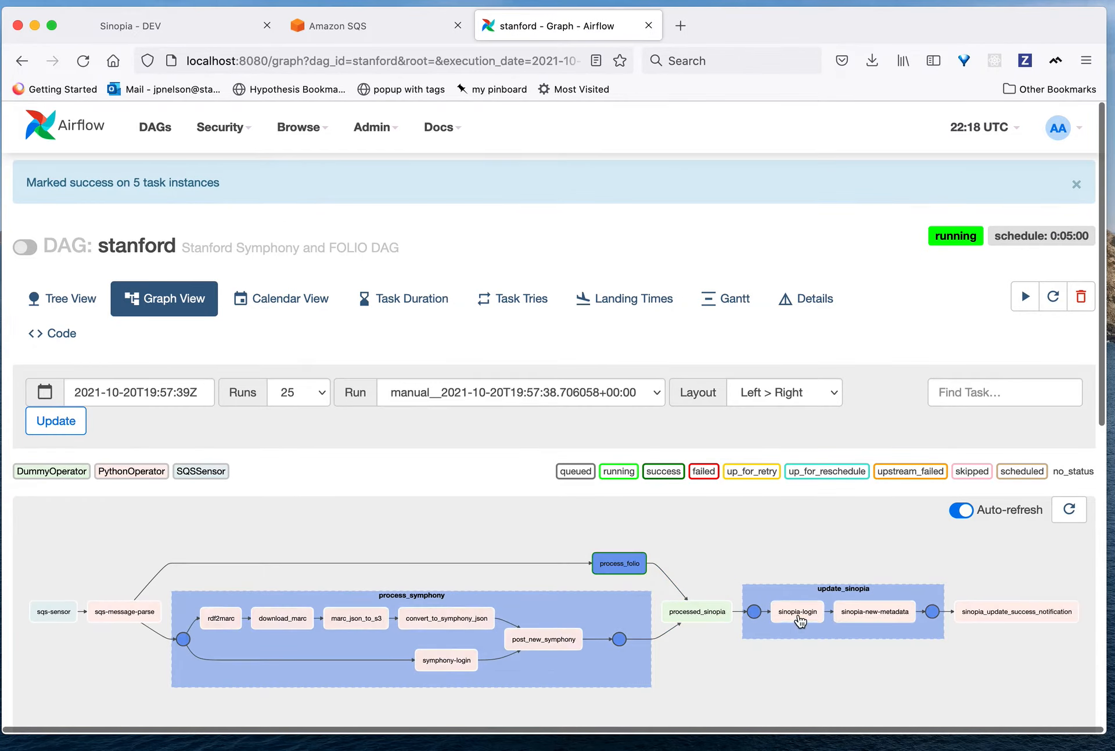
Step: Clear the sinopia-login task with its downstream tasks recursively, confirm, and run sinopia-login
left_click(801, 614)
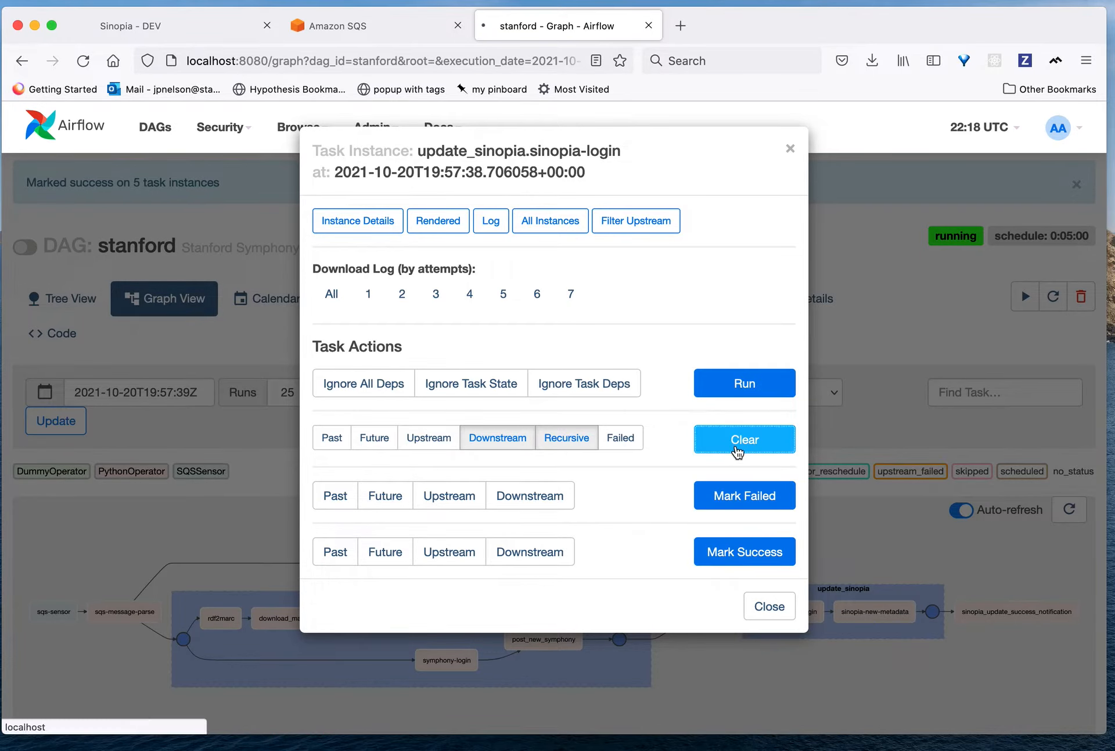
left_click(739, 444)
left_click(34, 349)
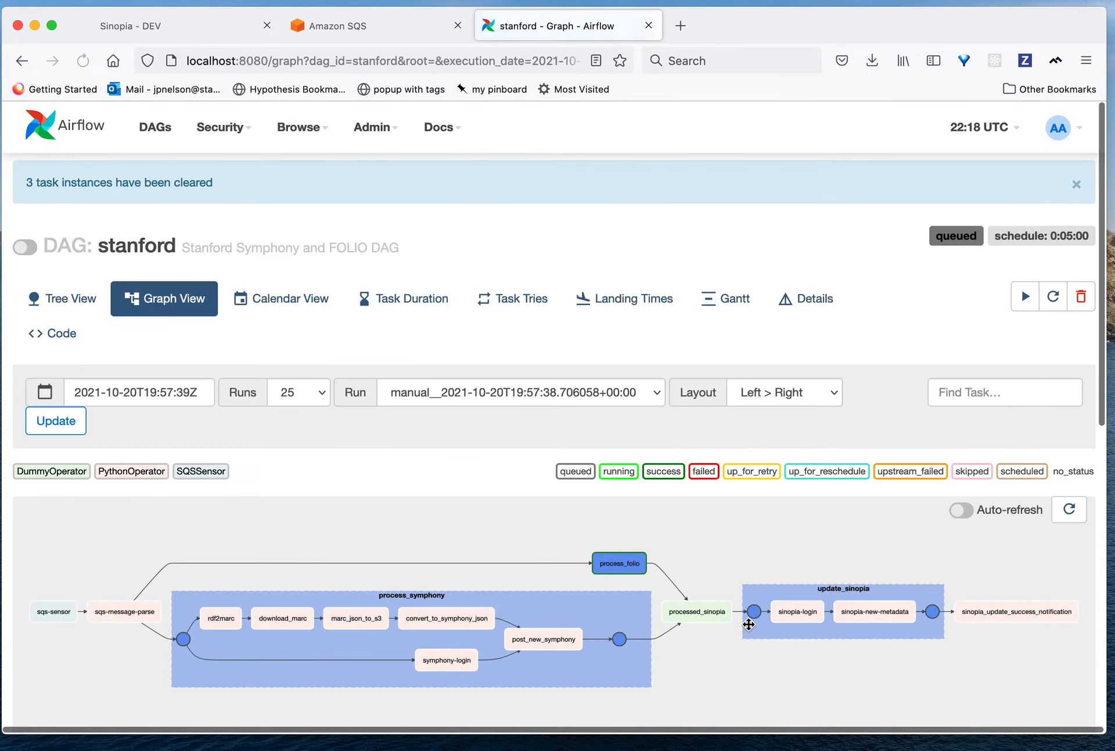
left_click(817, 615)
left_click(745, 383)
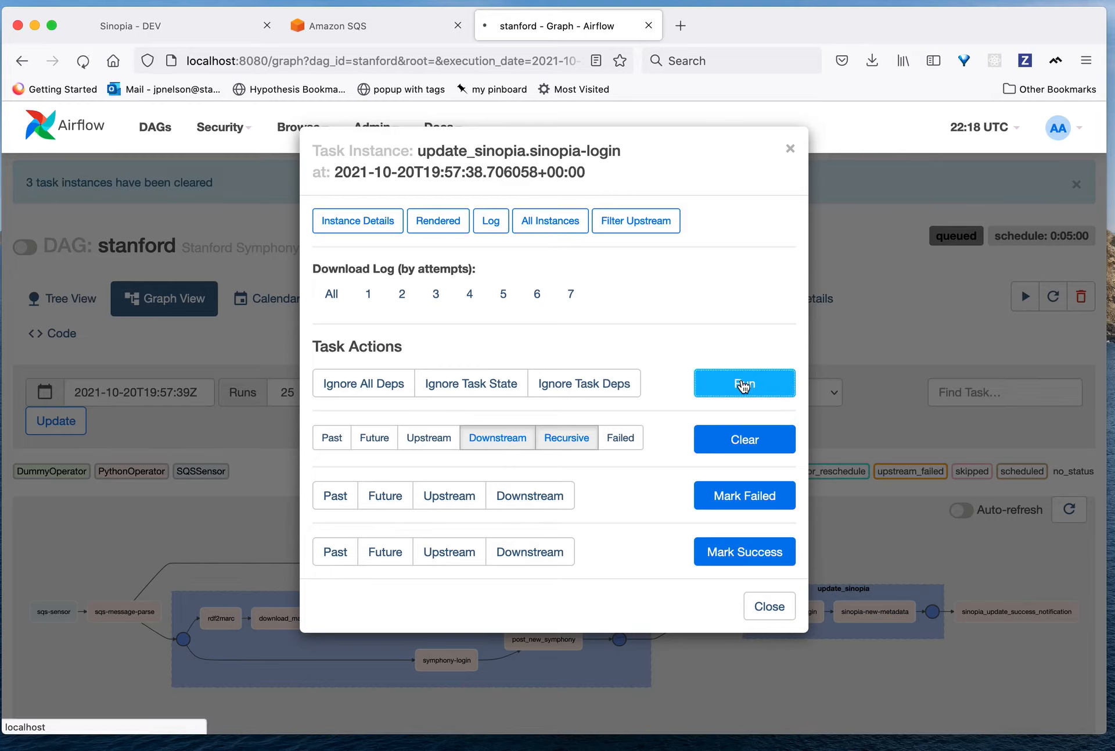
Step: Open the sinopia-login task's log and inspect the return_value in its XCom values
left_click(797, 613)
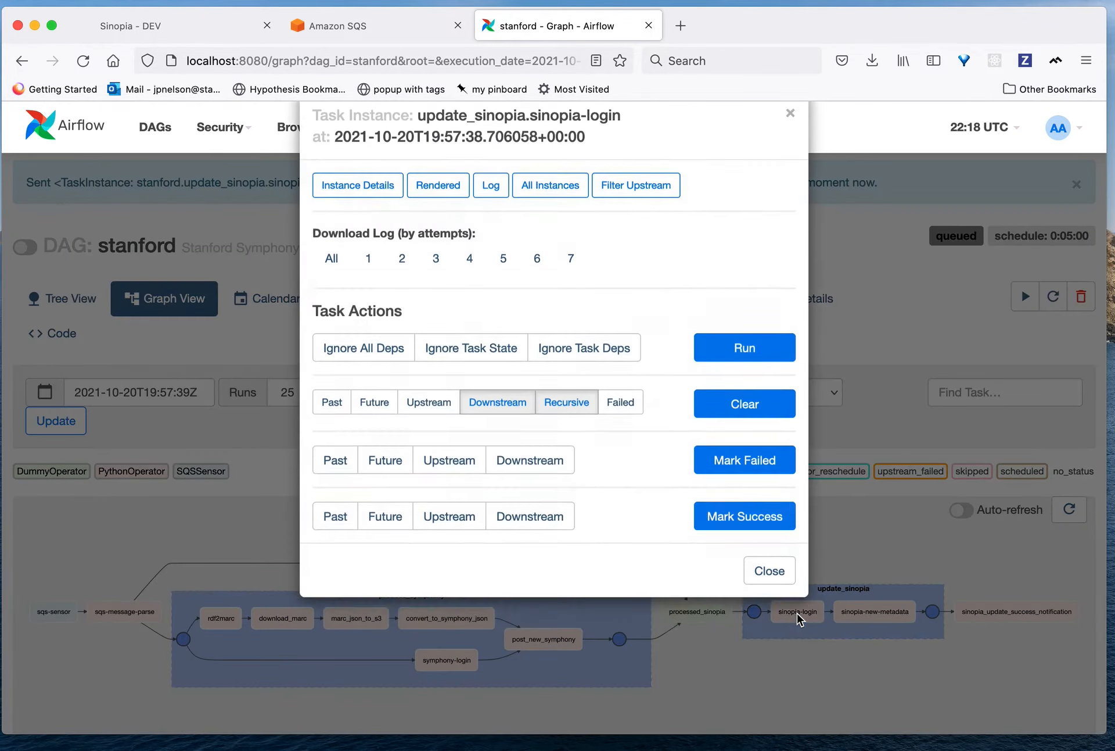
left_click(493, 225)
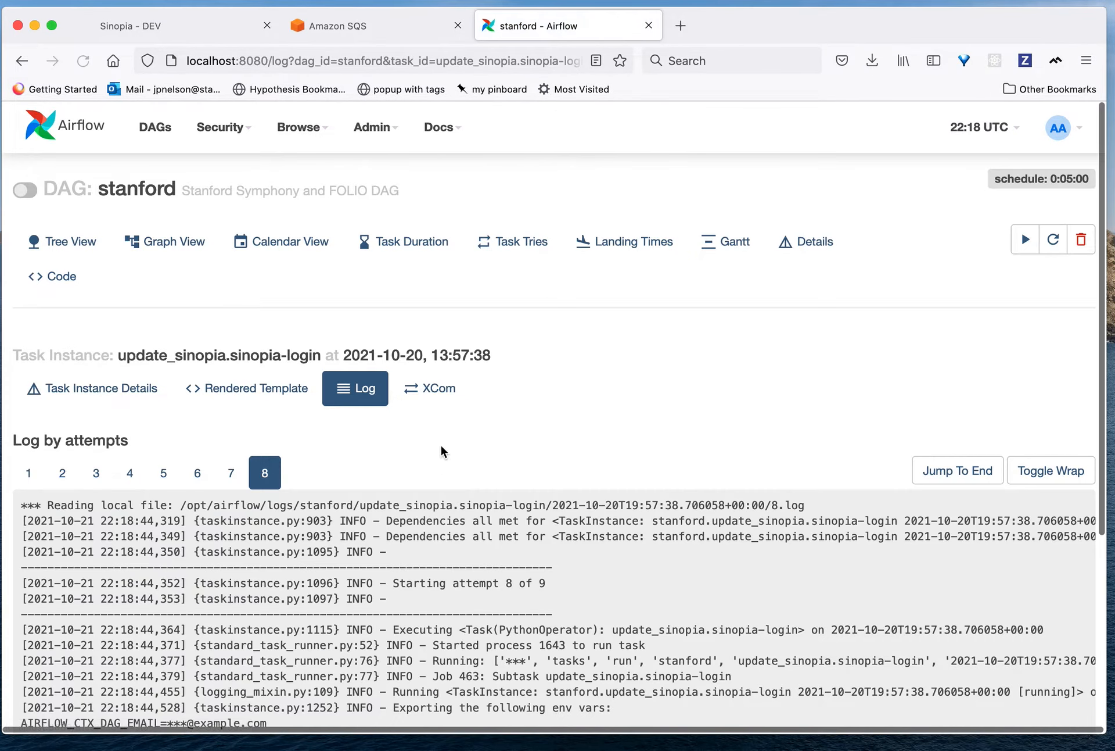
left_click(428, 395)
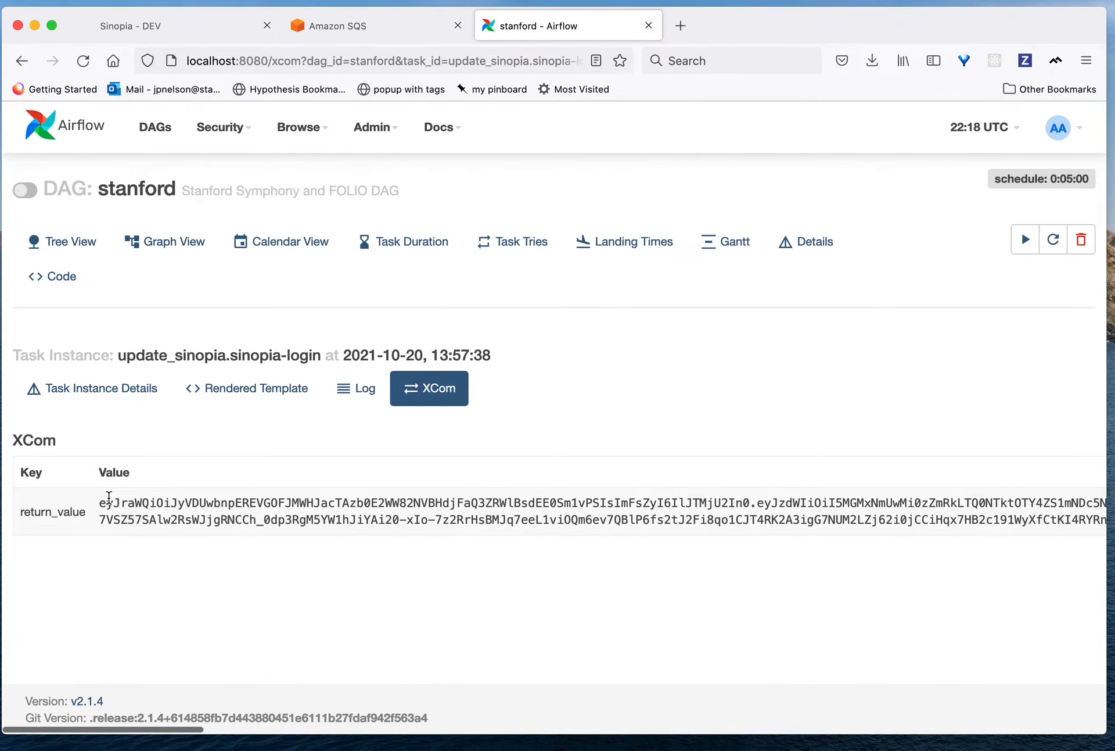
Step: Return to the graph, clear the sinopia-new-metadata task with its downstream tasks recursively, and run sinopia-new-metadata
left_click(164, 241)
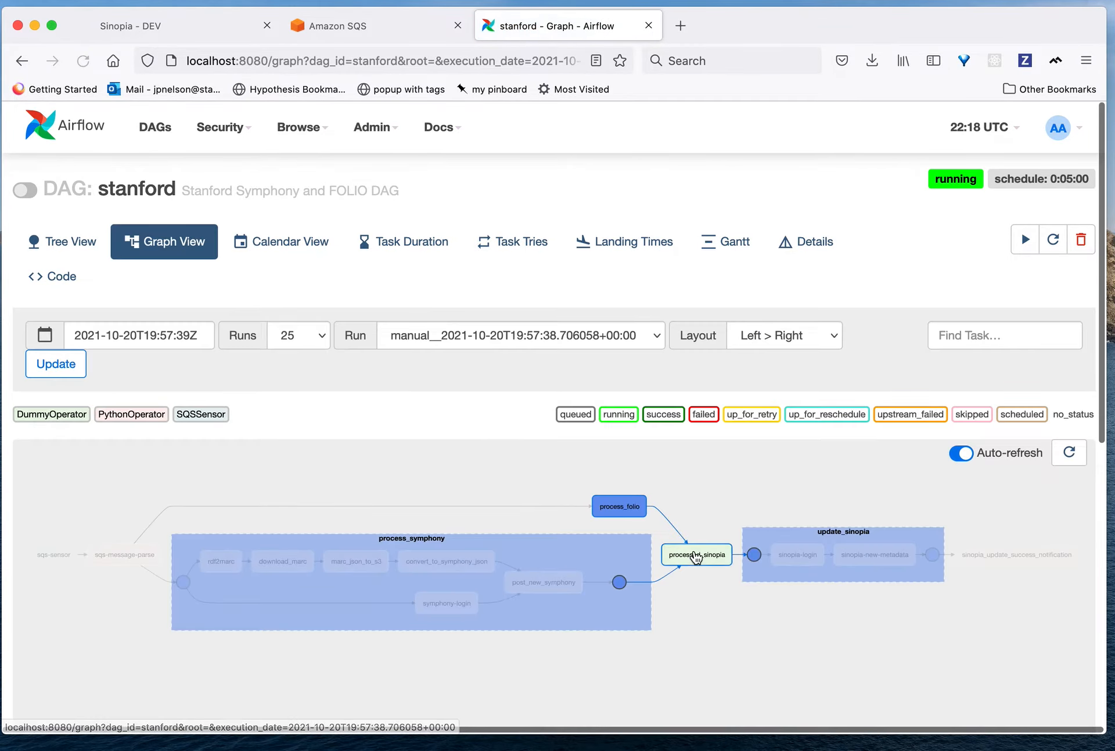
left_click(873, 557)
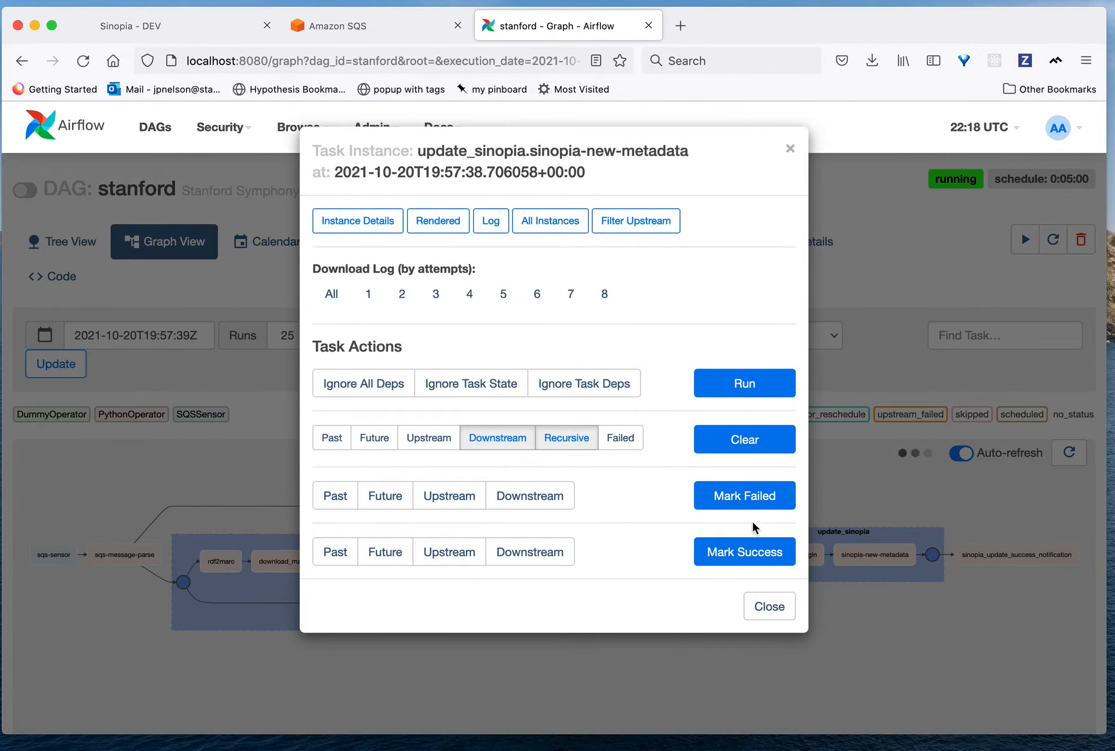
left_click(735, 440)
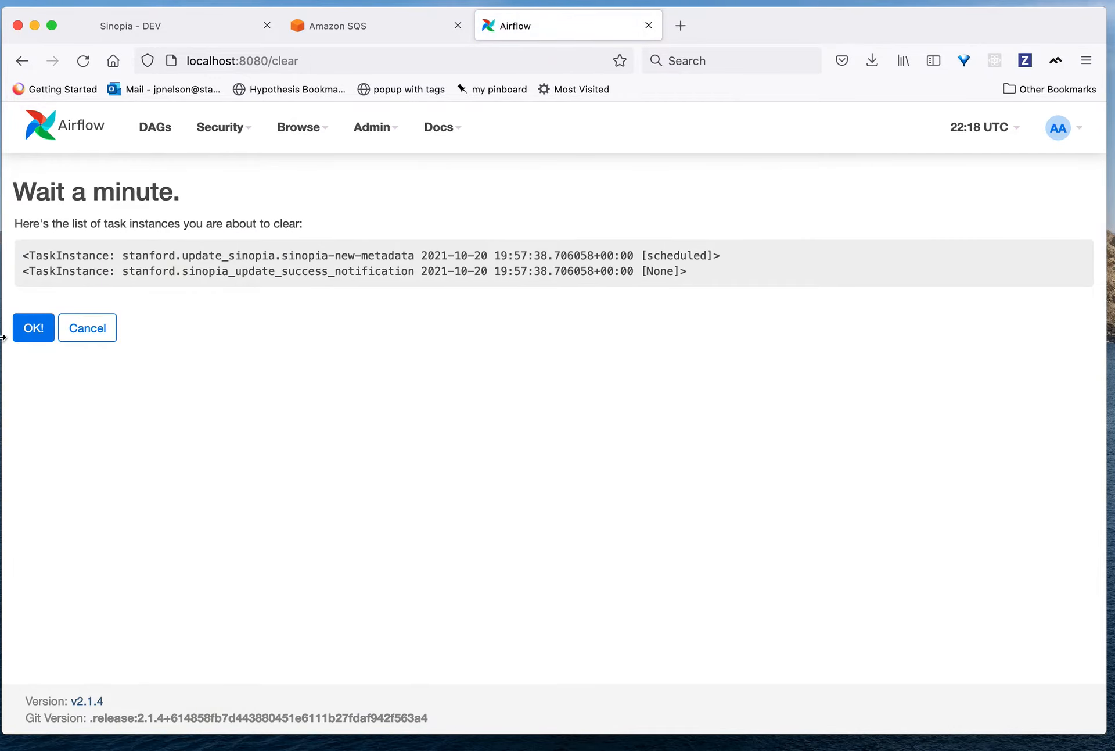
left_click(30, 337)
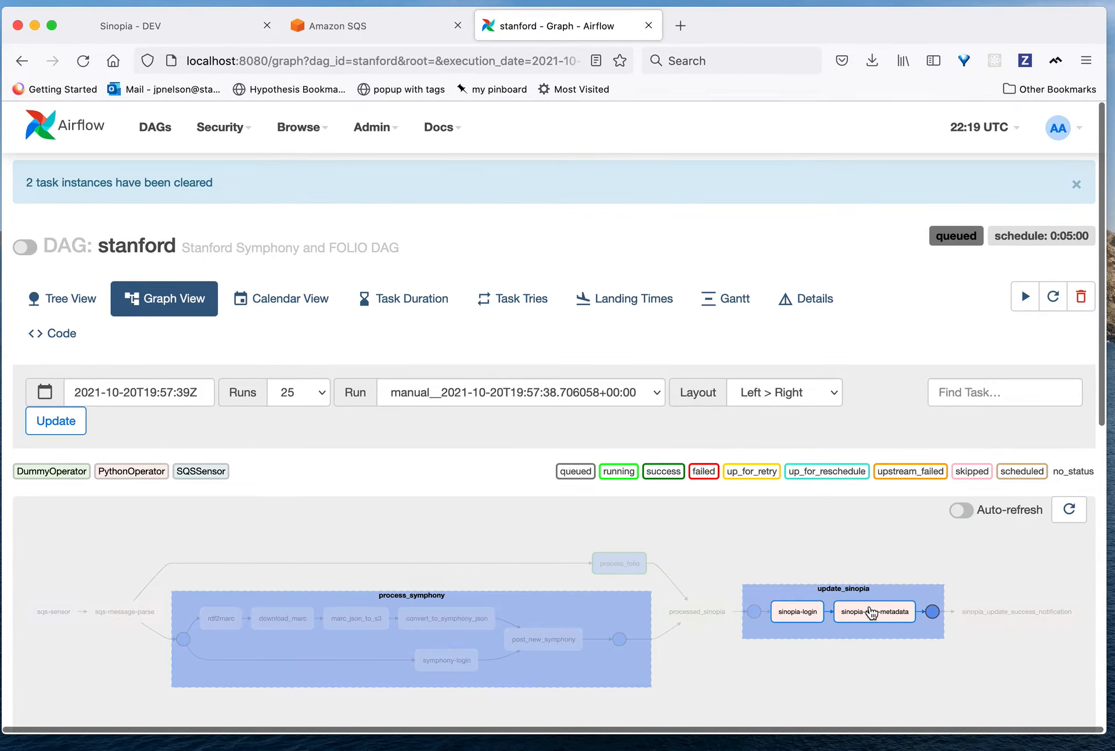
left_click(870, 619)
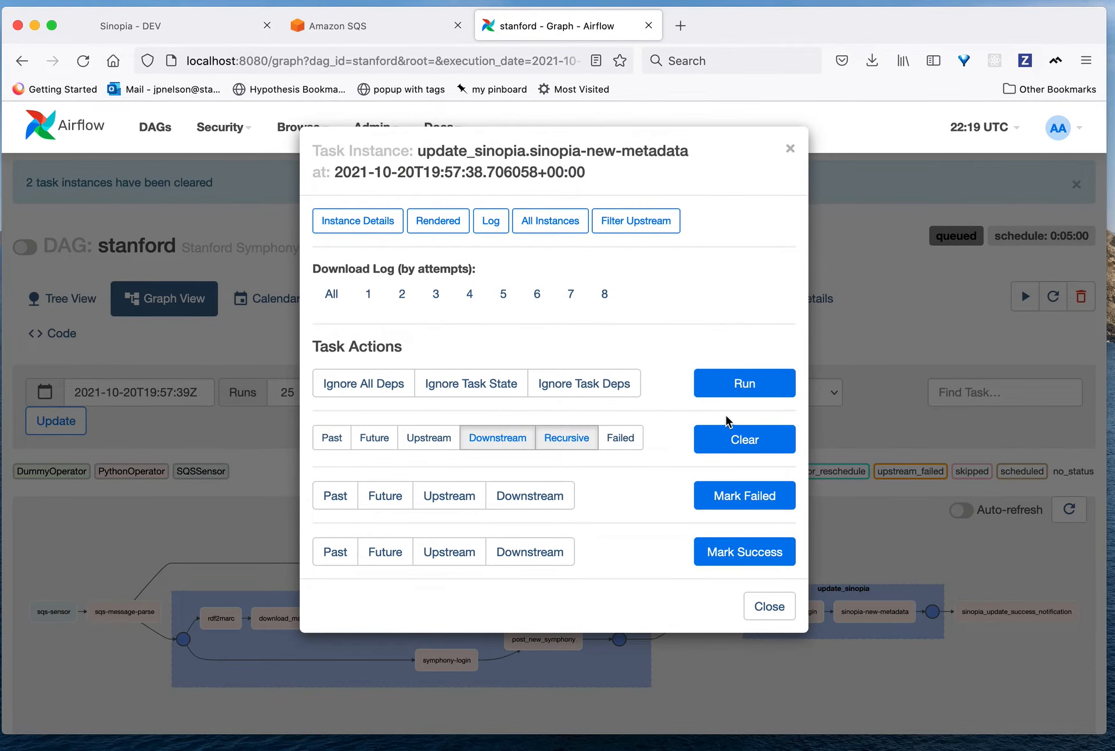
left_click(718, 389)
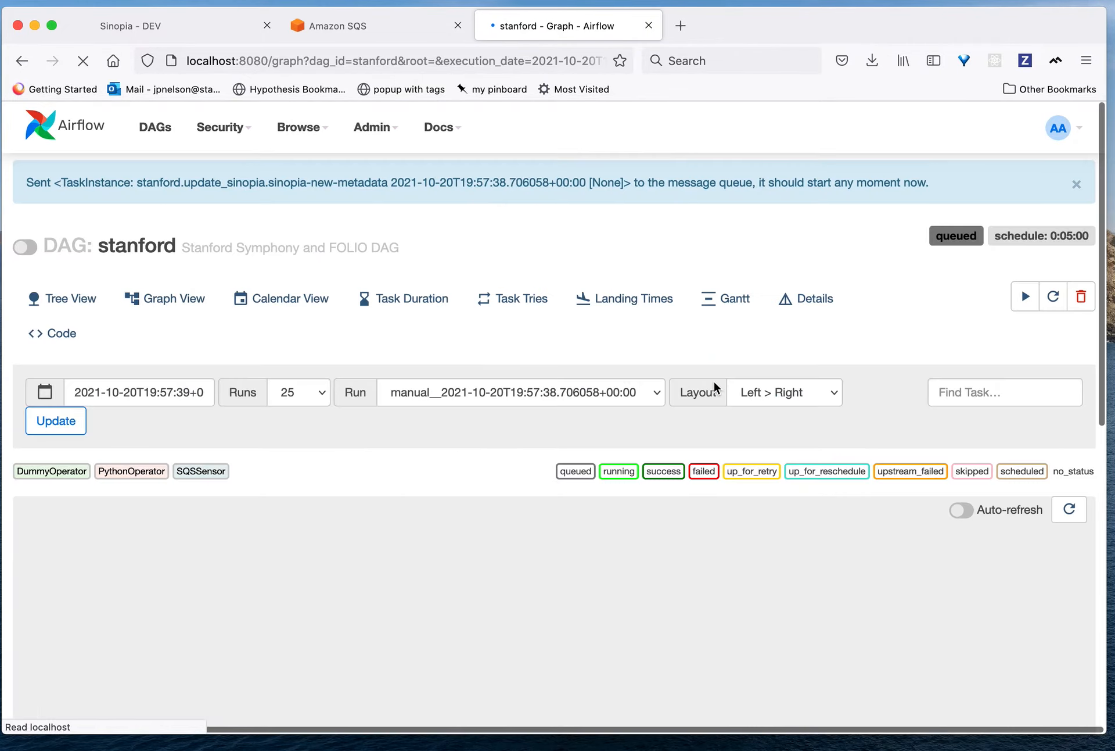
Step: Open the sinopia-new-metadata task's log and copy the resource URI from the return_value in its XCom values
left_click(875, 611)
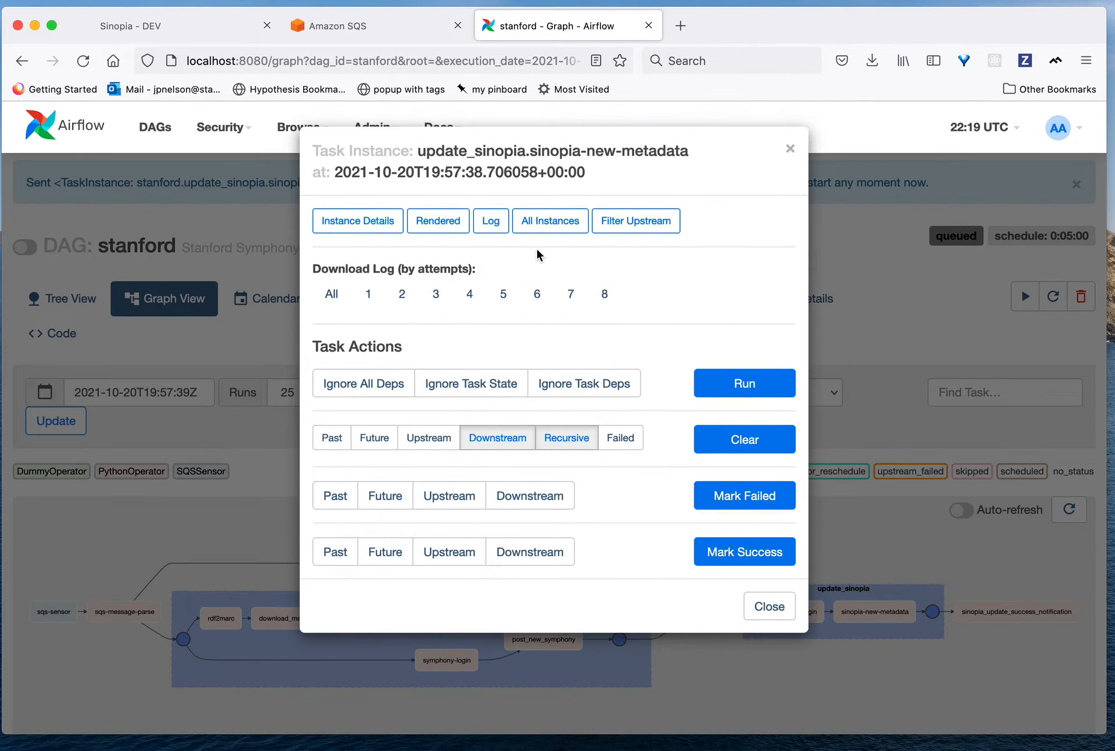
left_click(494, 236)
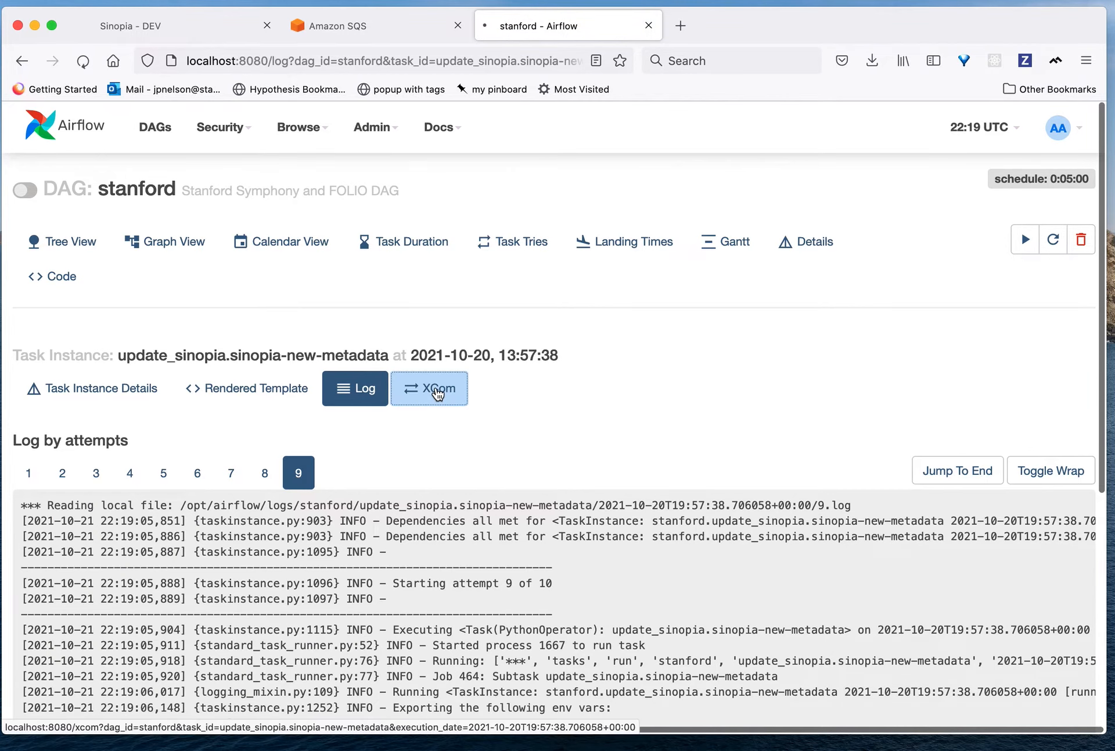
left_click(438, 391)
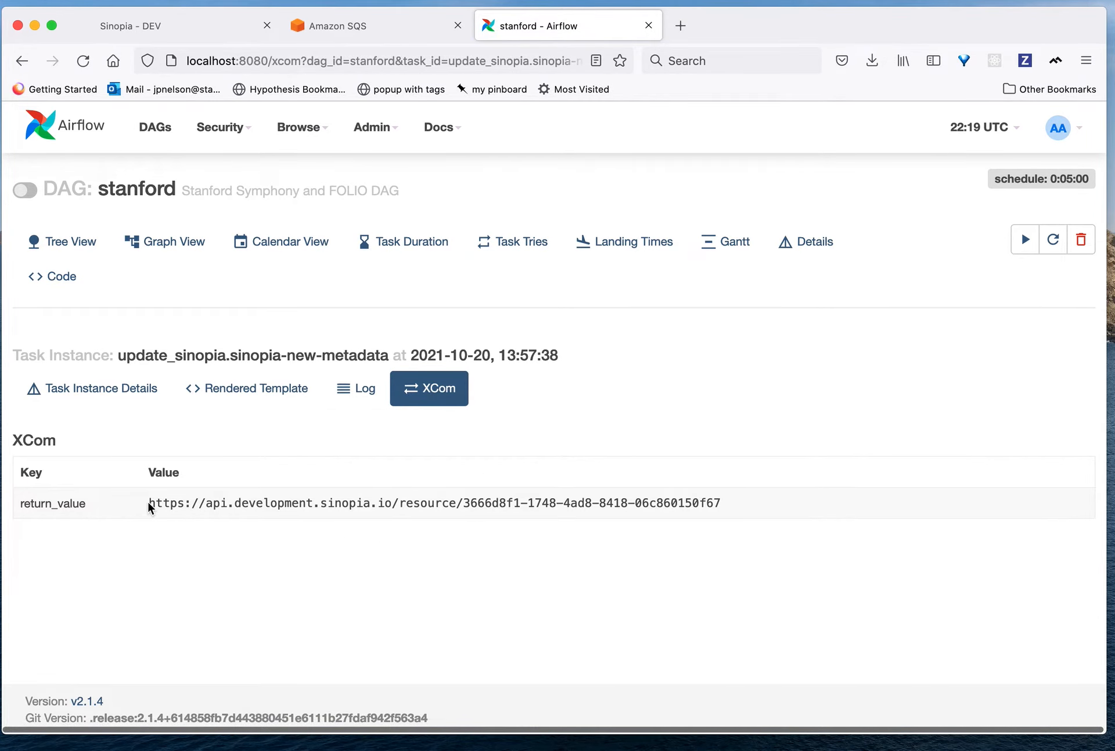
left_click_drag(148, 502, 715, 517)
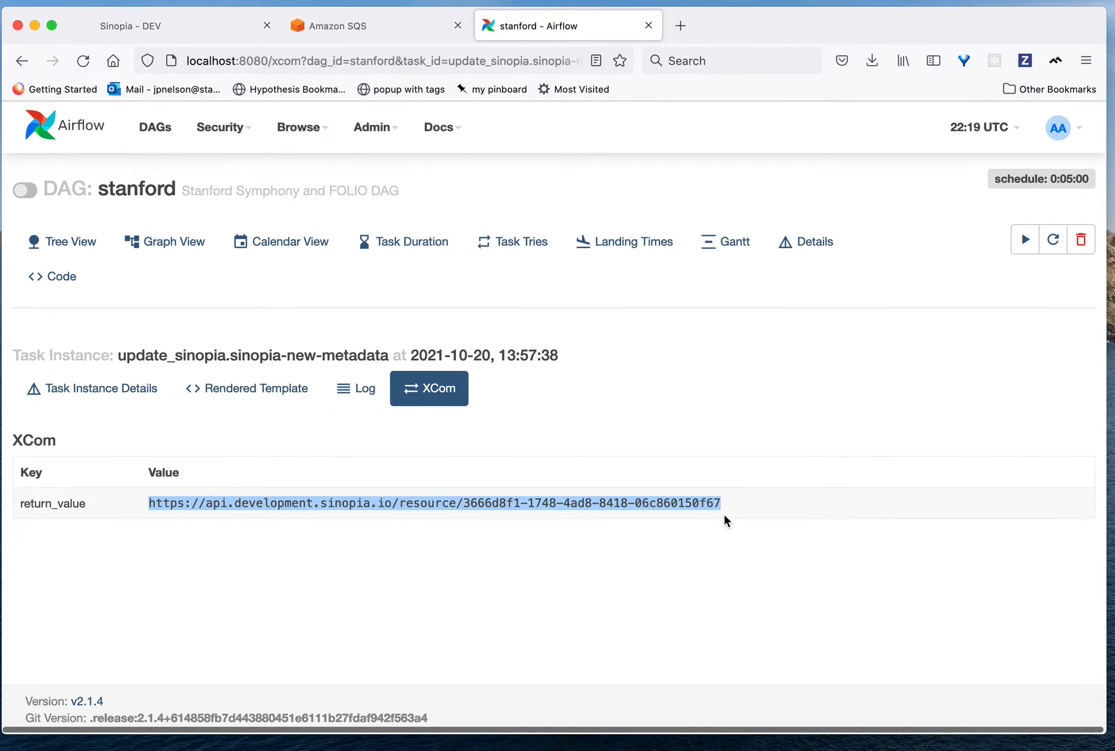
left_click(144, 33)
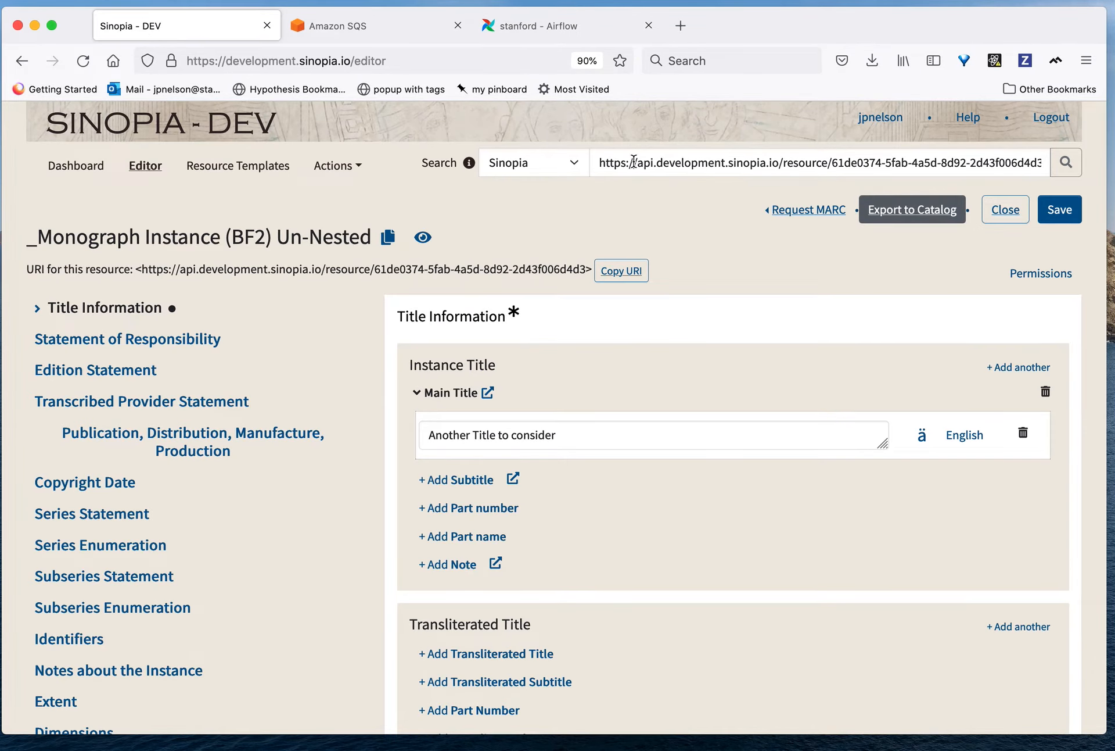
left_click_drag(601, 163, 1046, 163)
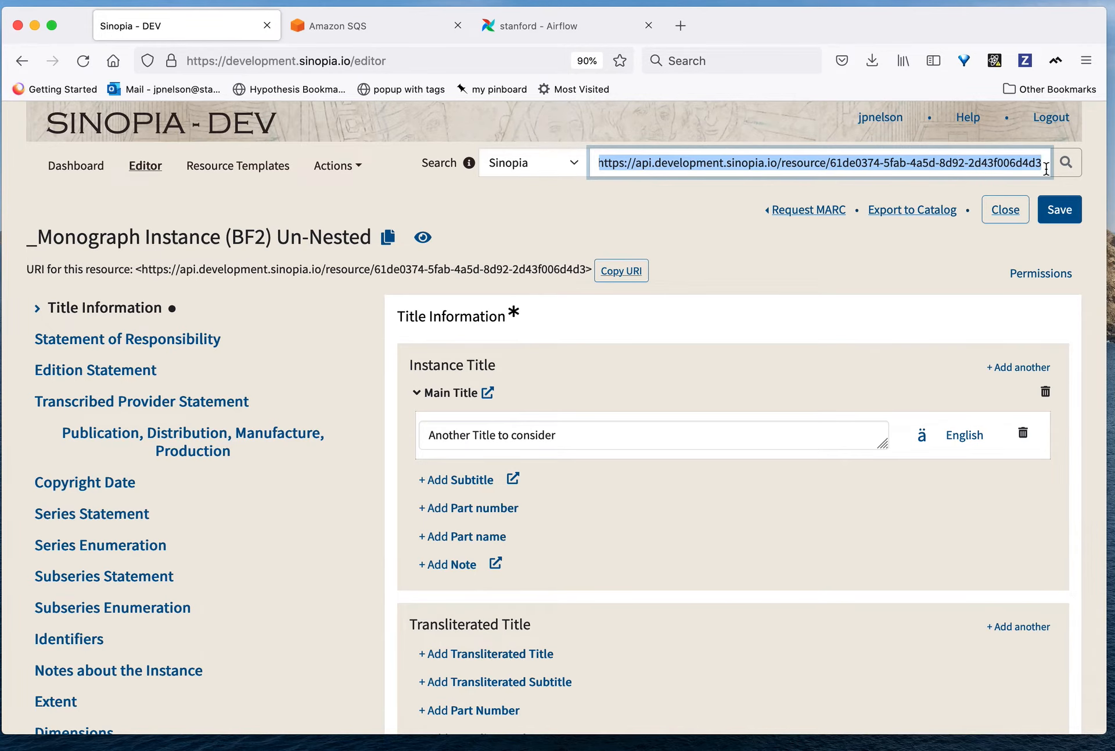
left_click(1046, 169)
left_click(1067, 166)
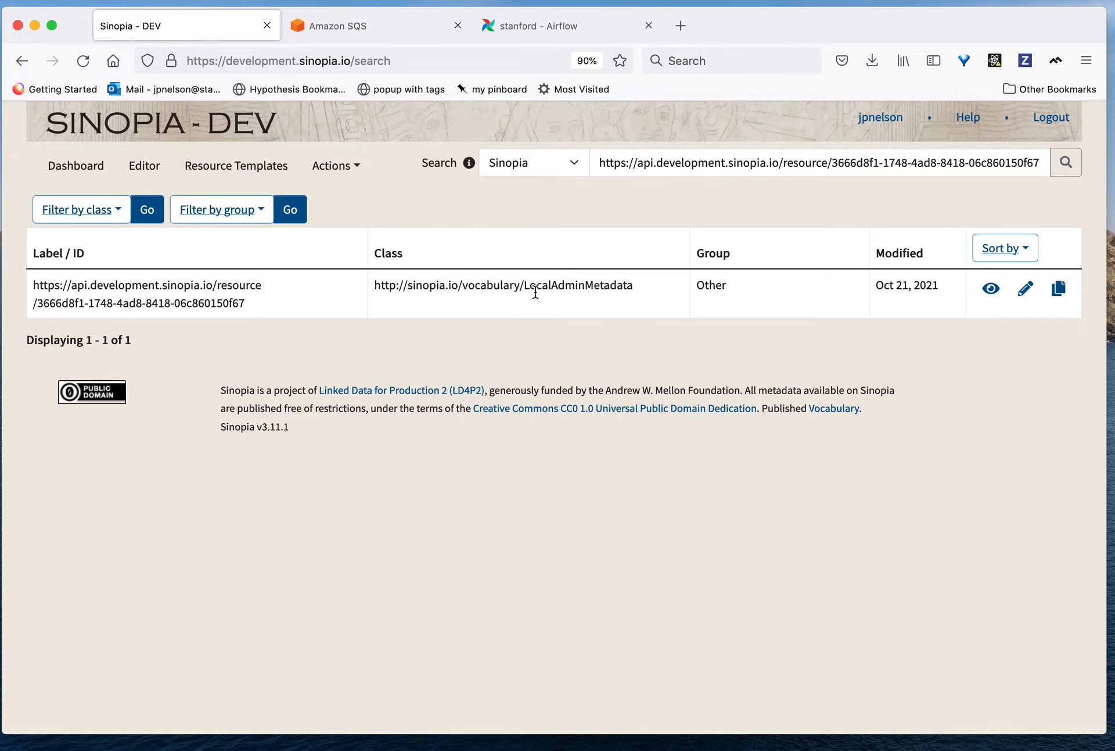
Step: Preview the found LocalAdminMetadata resource and examine its local system number, source, cataloger ID, export date and linked instance
left_click(992, 290)
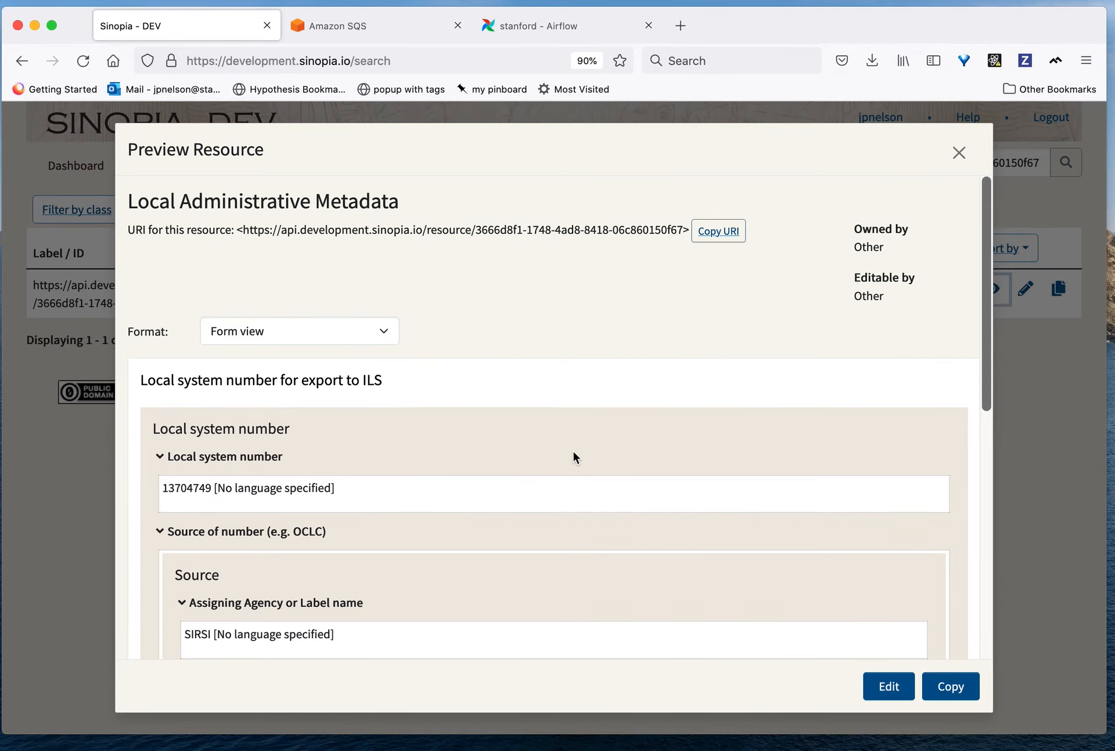
scroll(575, 456, "down", 3)
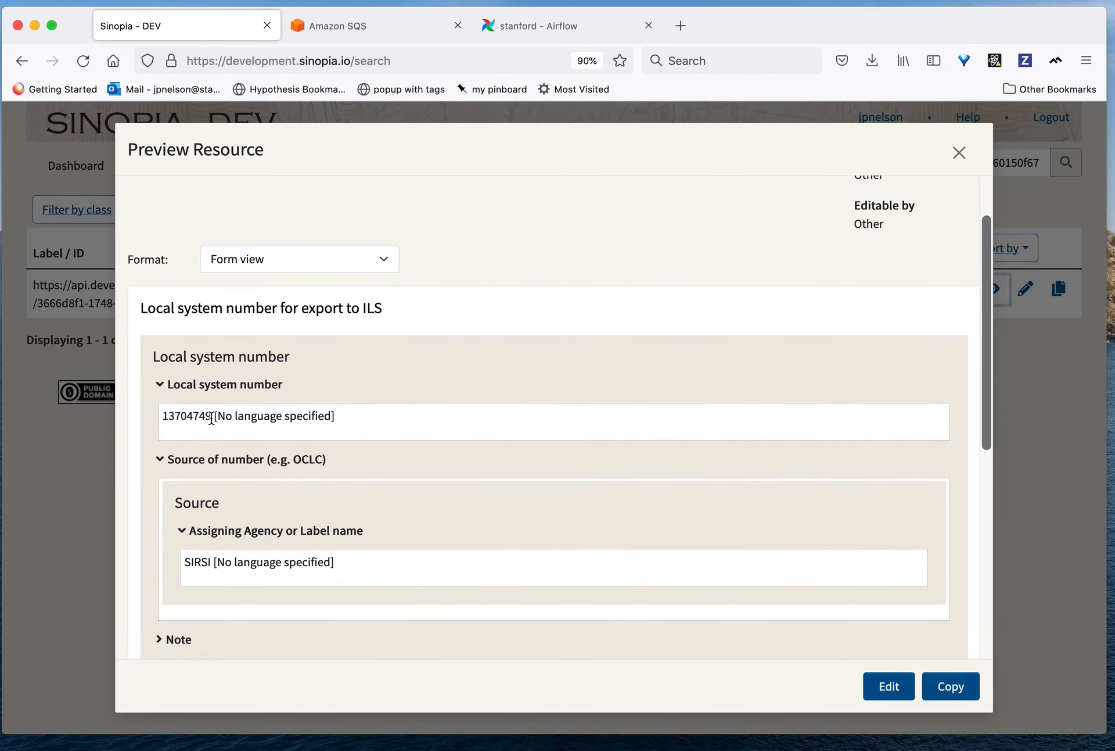
left_click_drag(211, 417, 162, 423)
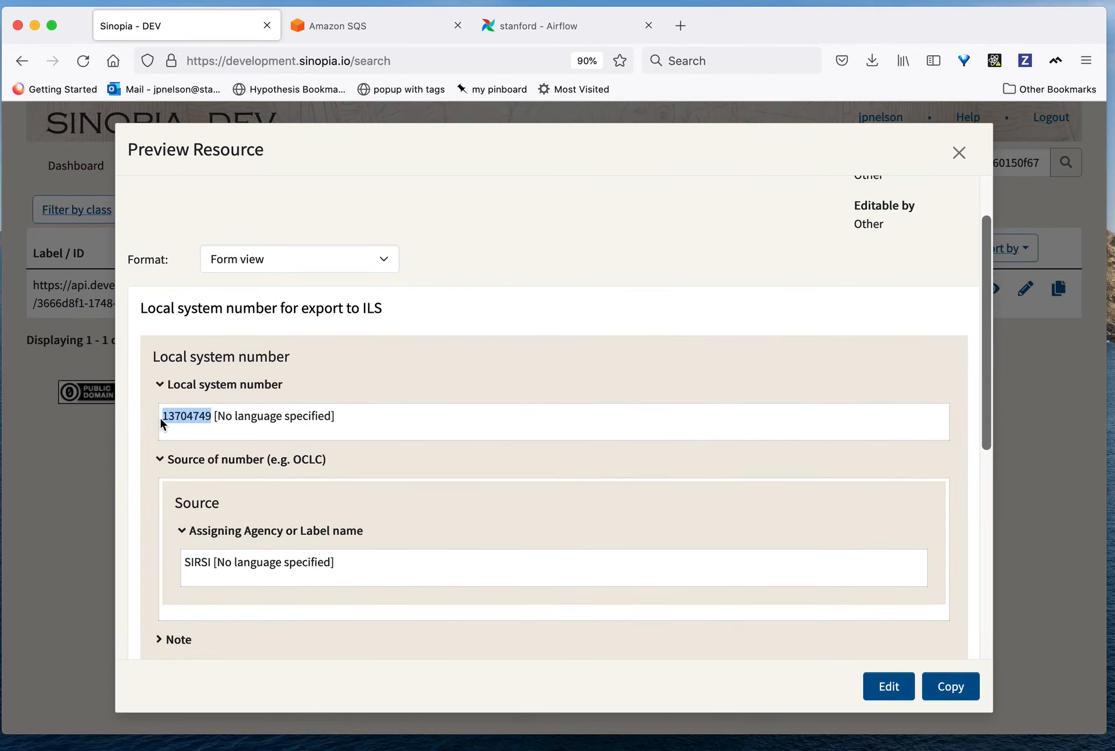
left_click(212, 563)
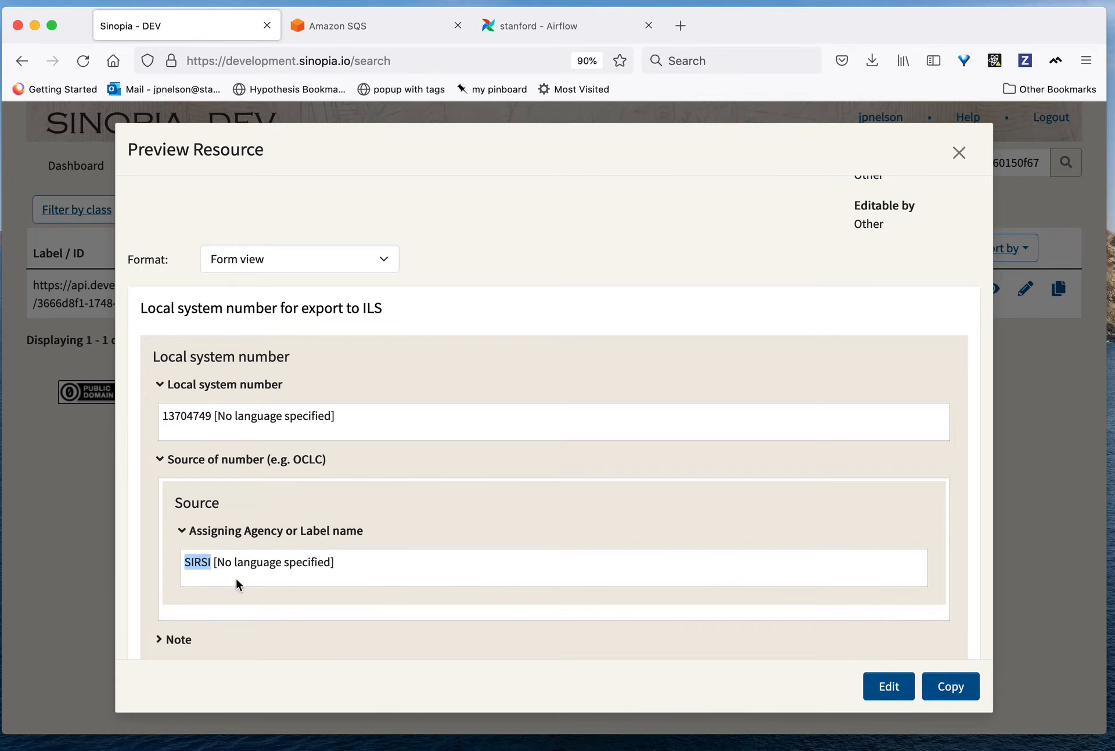
scroll(386, 570, "down", 7)
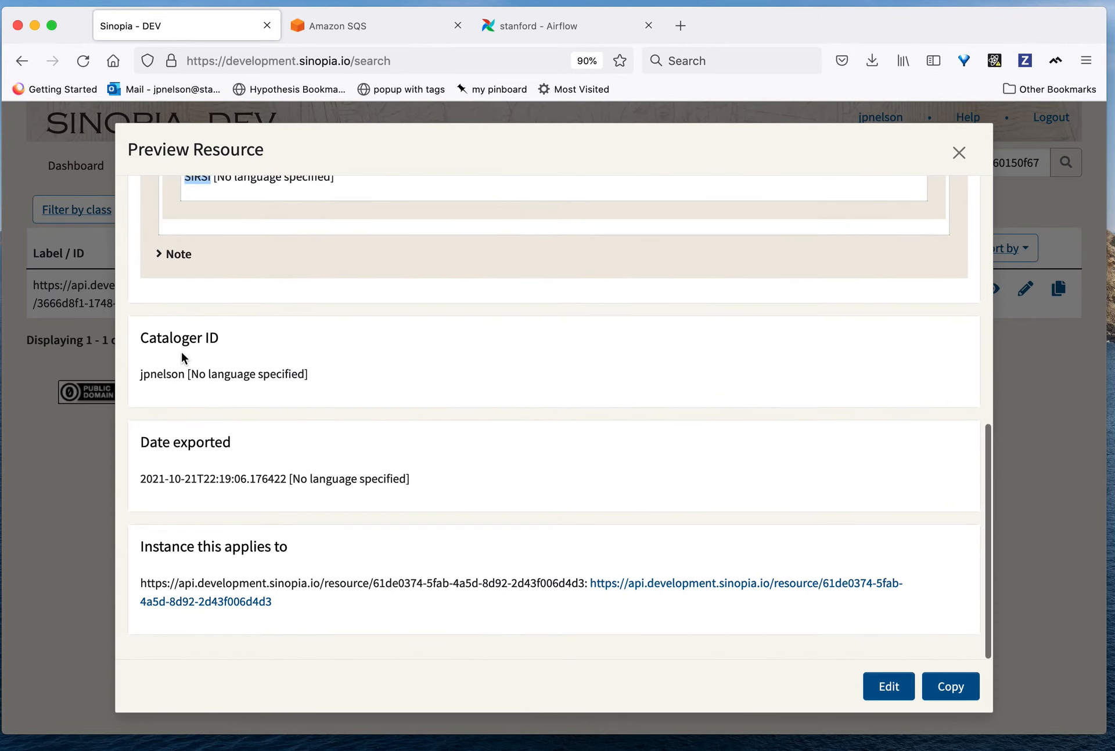